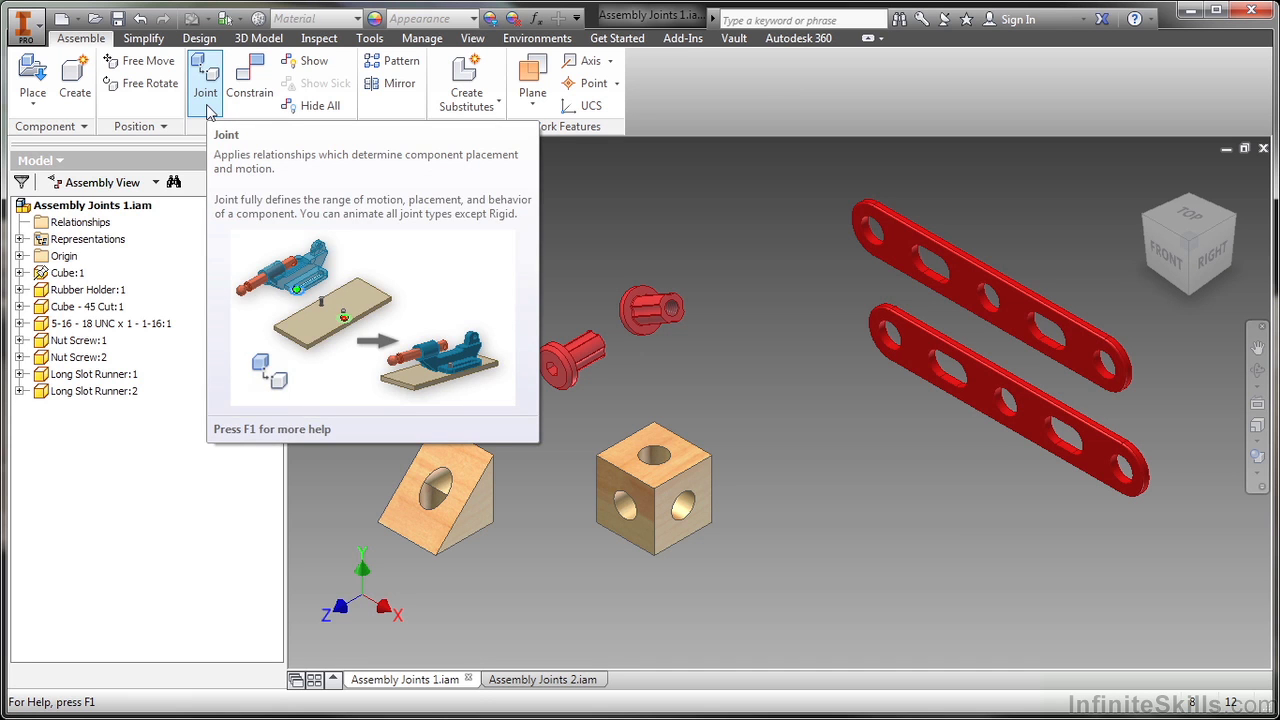
Start a new joint and keep its type set to Automatic after reviewing the available joint types.
left_click(208, 108)
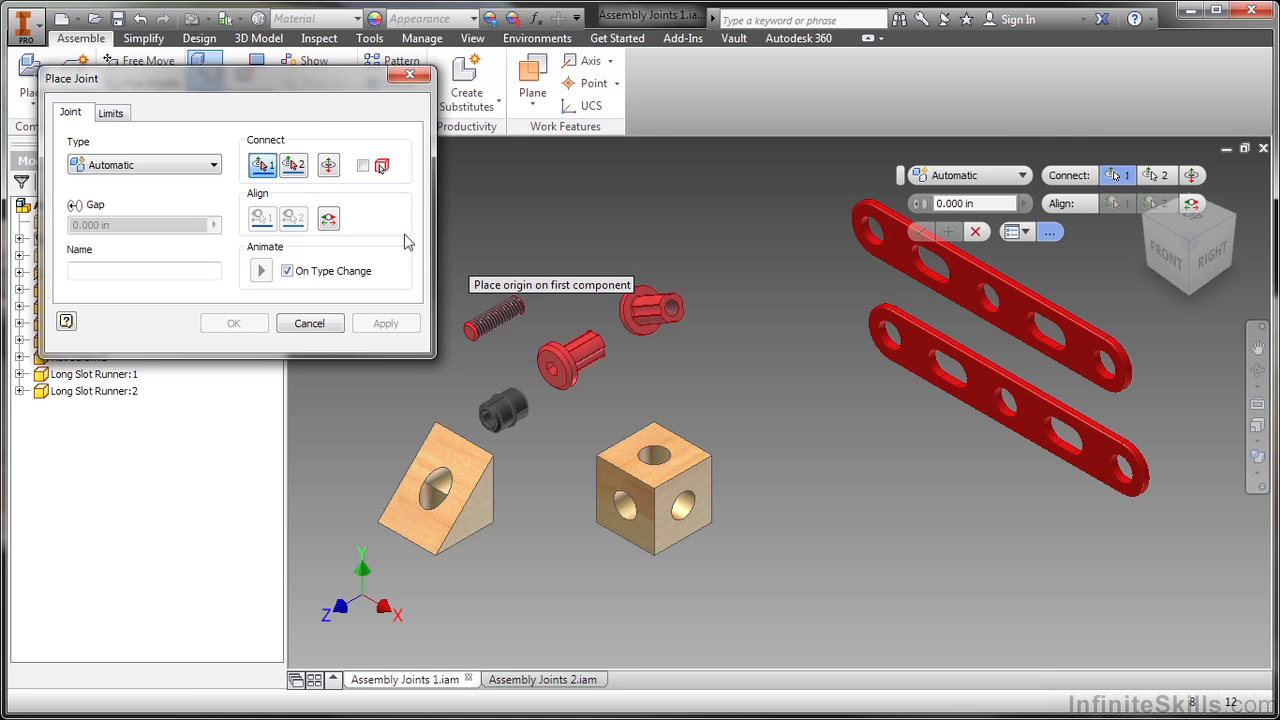
left_click(213, 167)
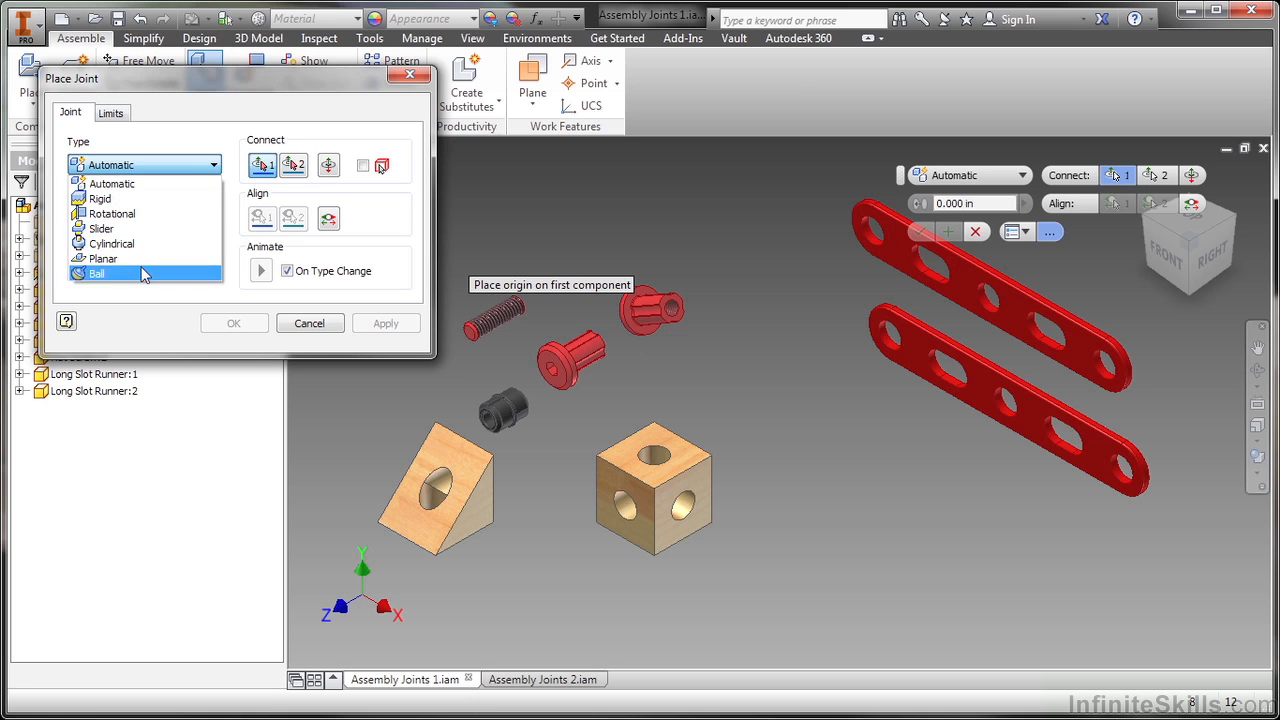
left_click(200, 147)
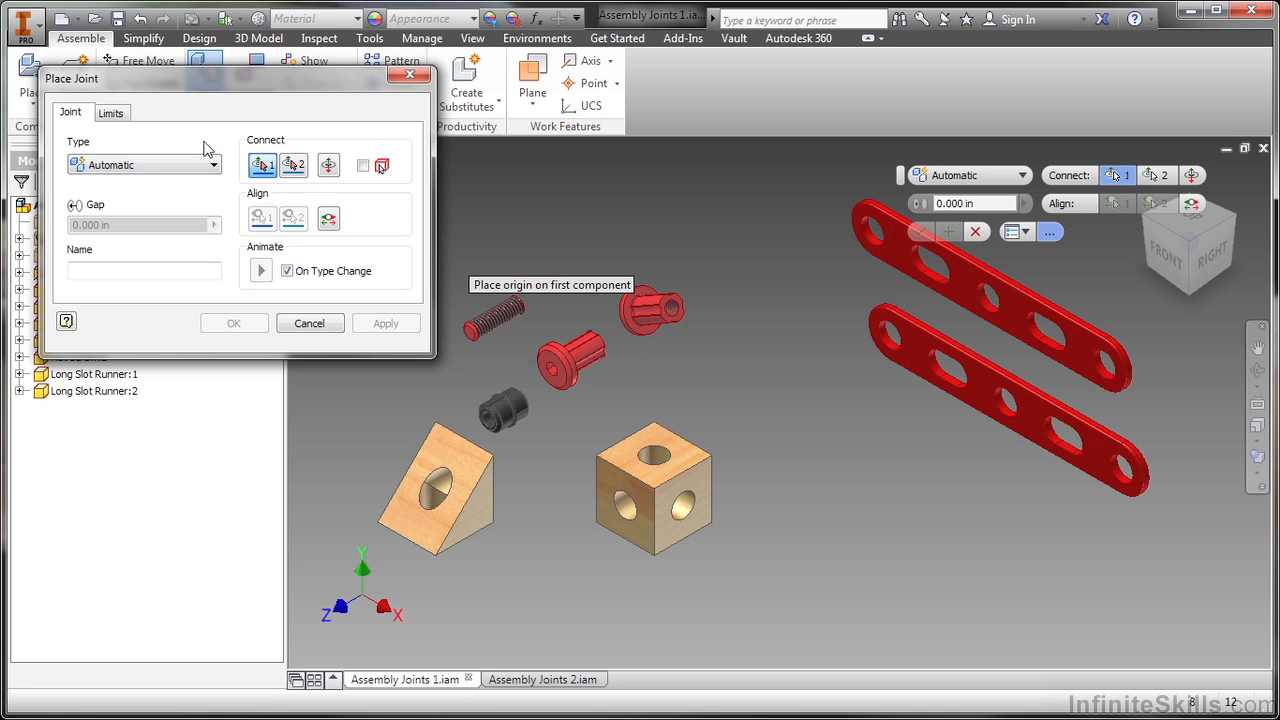
left_click(1006, 177)
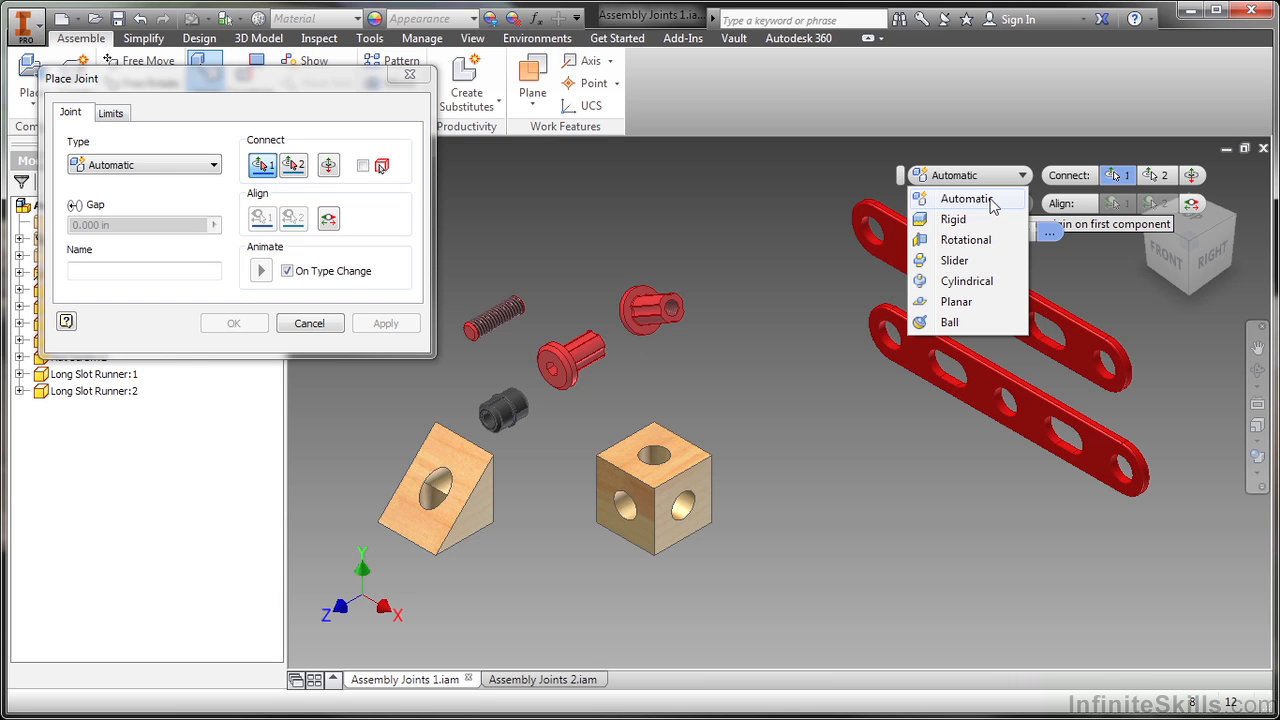
left_click(992, 203)
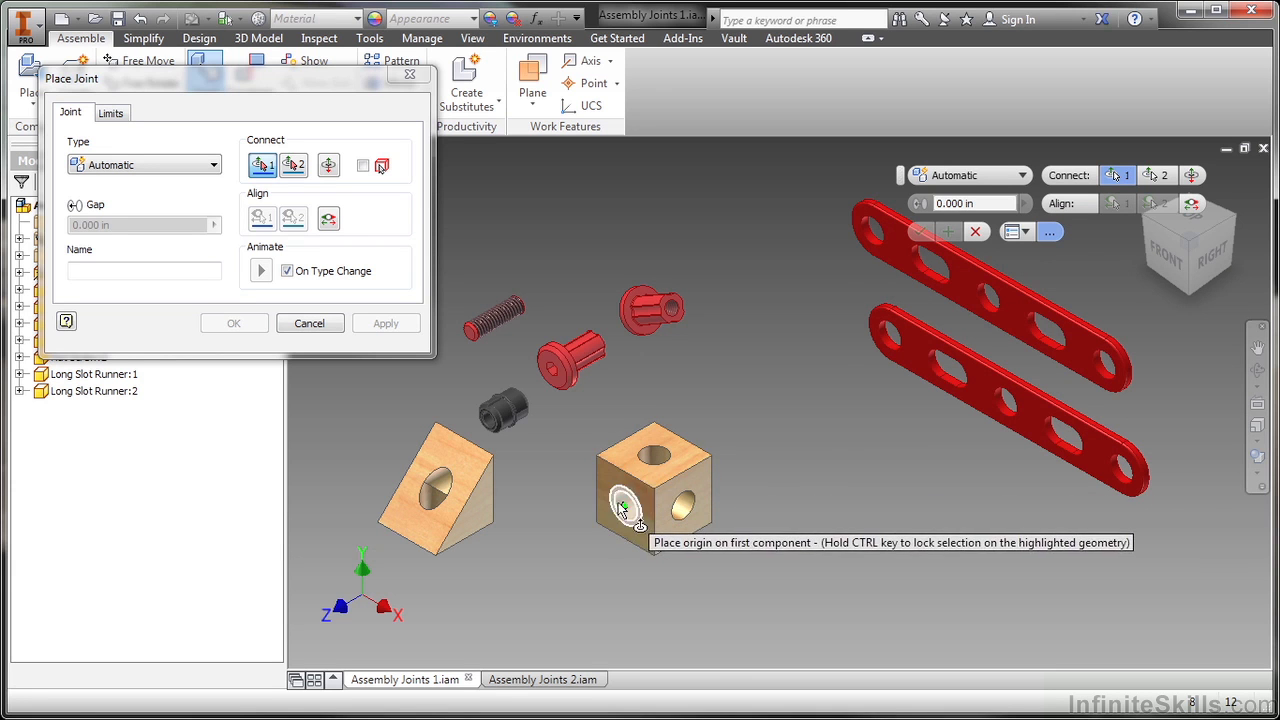
Collapse the full Place Joint dialog and move the compact joint controls beside the parts.
scroll(680, 508, "down", 3)
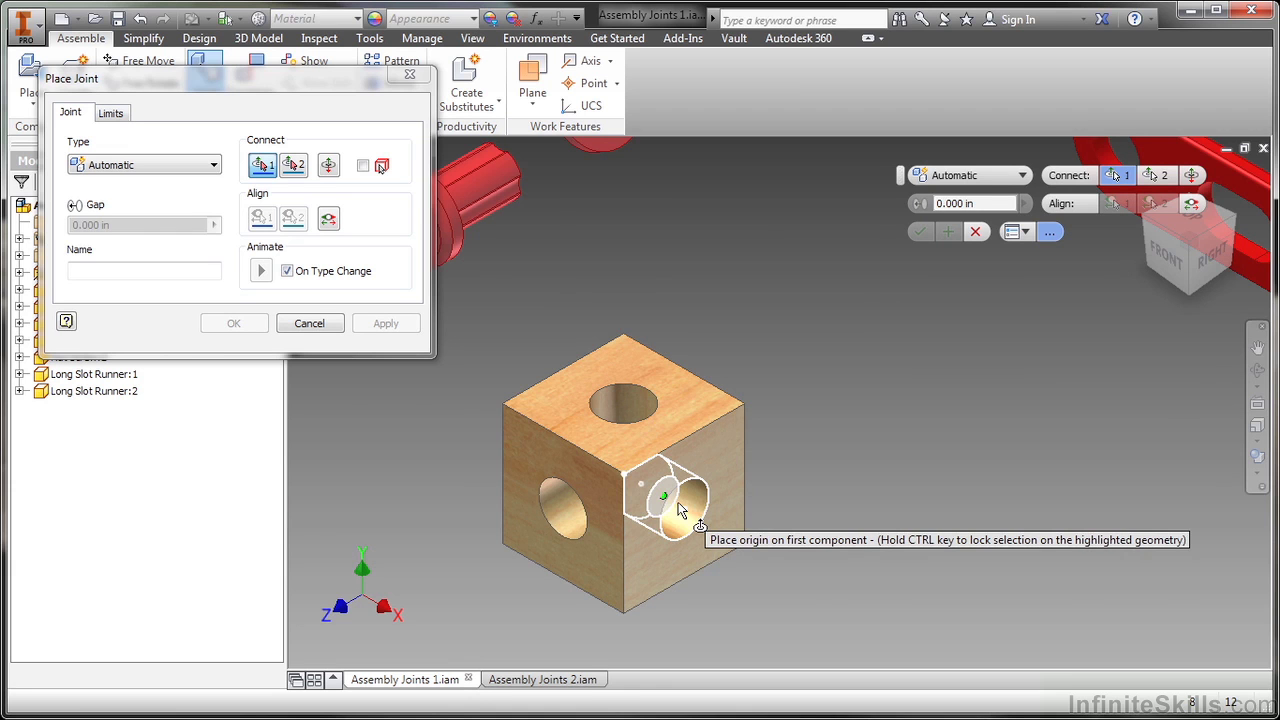
mouse_move(680, 508)
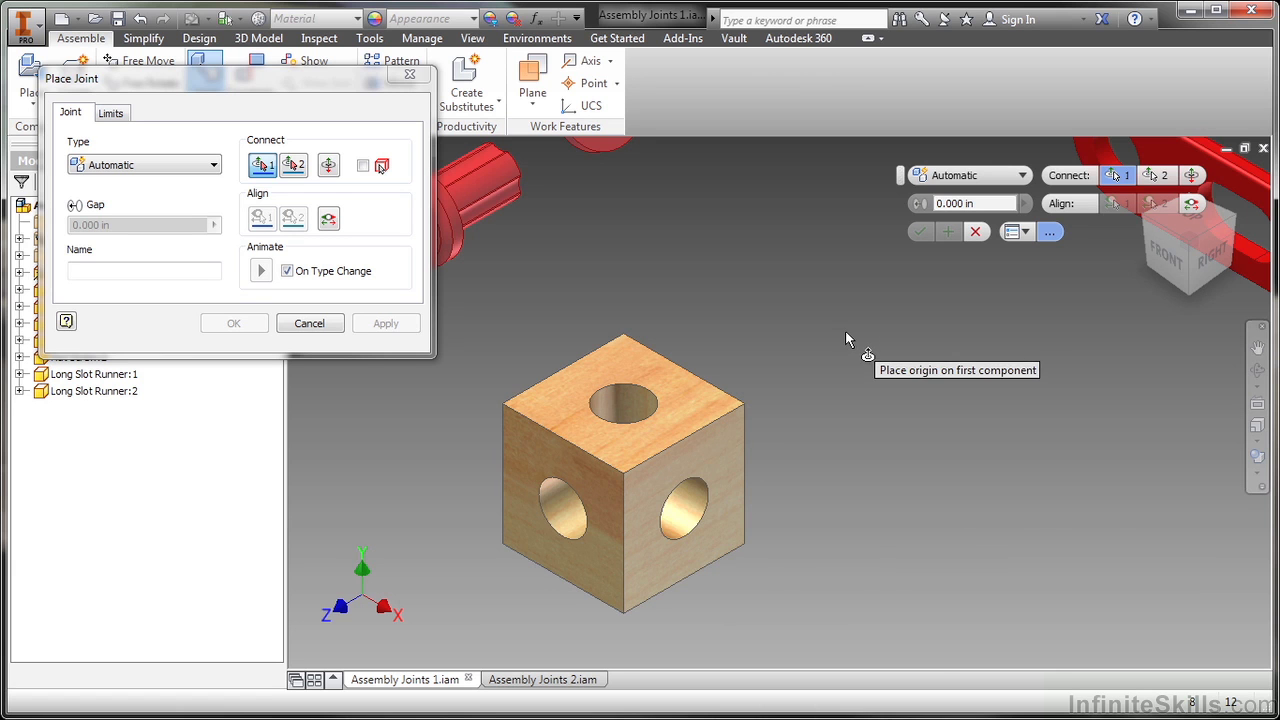
middle_click_drag(614, 303, 918, 302)
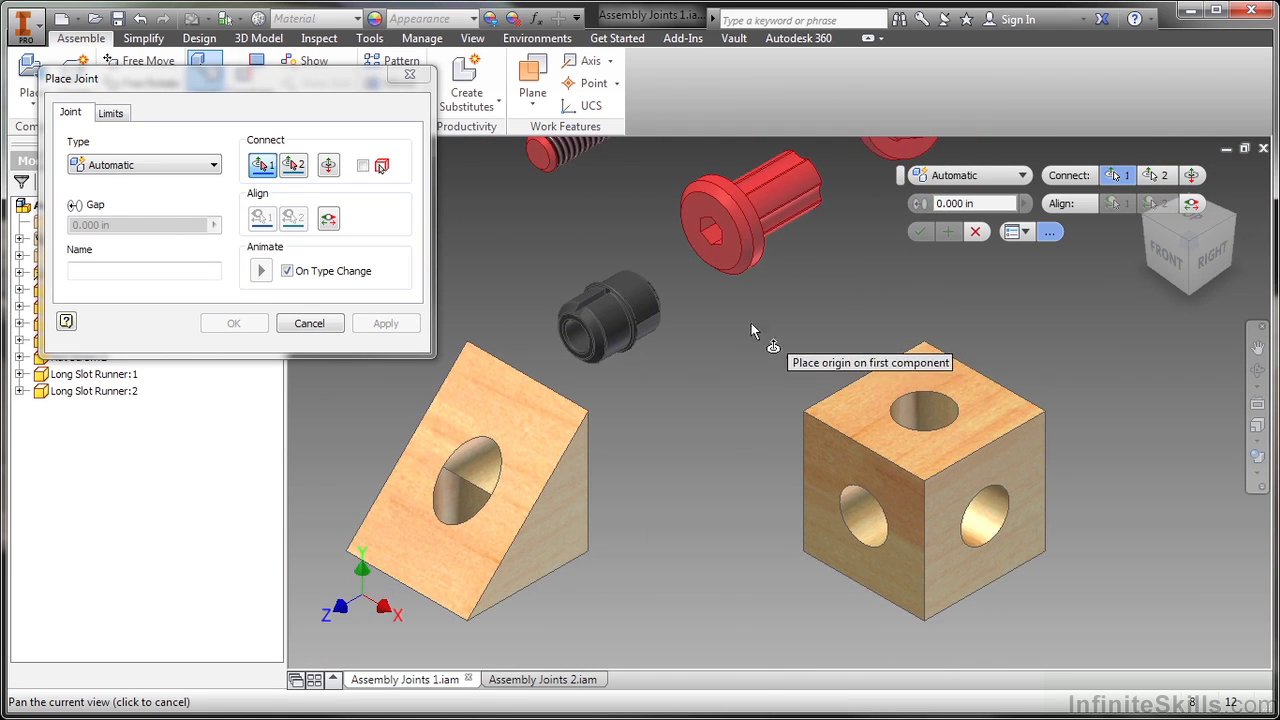
left_click_drag(334, 81, 463, 56)
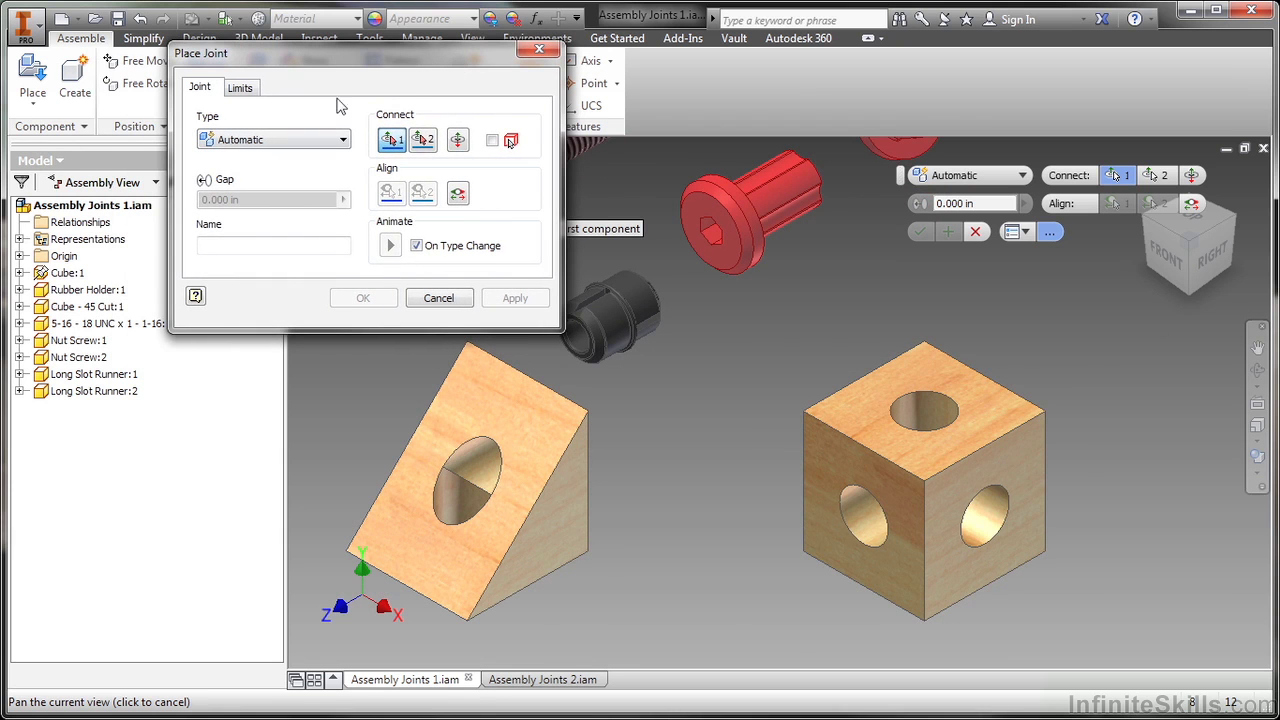
left_click(155, 220)
left_click_drag(464, 53, 340, 53)
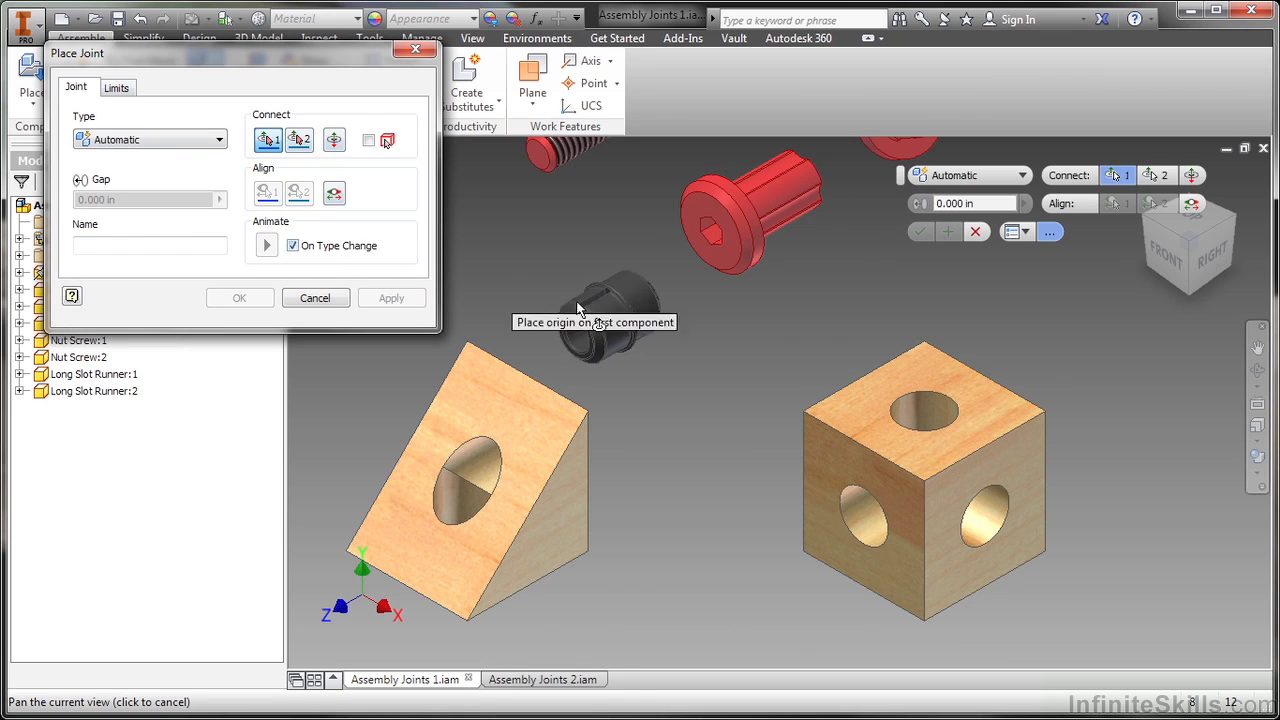
left_click(1051, 239)
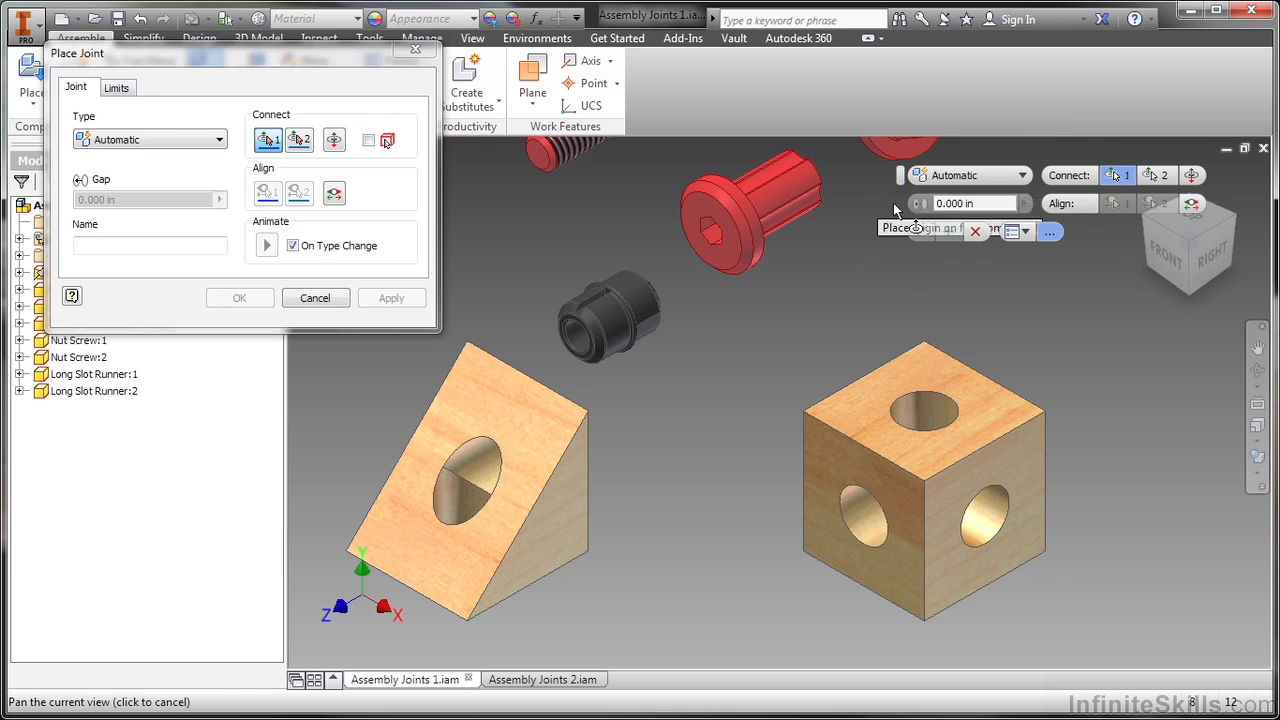
left_click(1051, 233)
left_click_drag(901, 175, 843, 183)
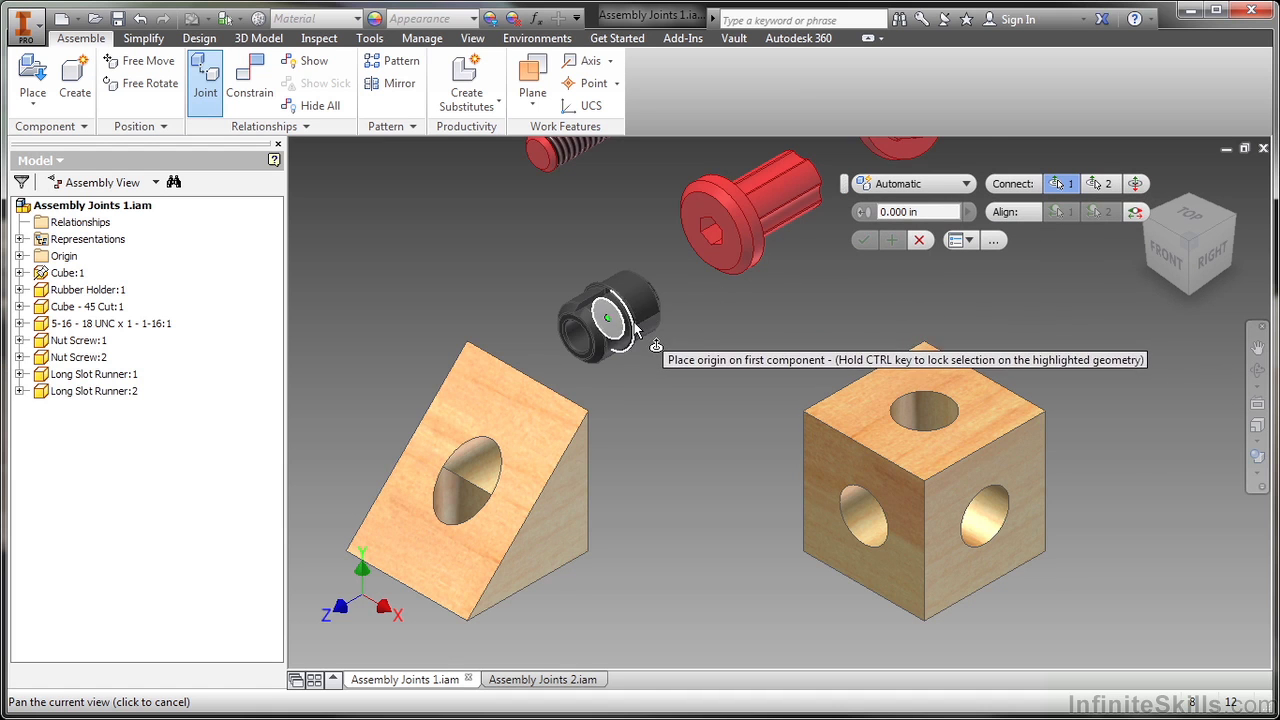
Connect the rubber holder to the cube's front-facing hole by placing joint origins on the holder's collar and the hole's rim.
scroll(628, 326, "up", 5)
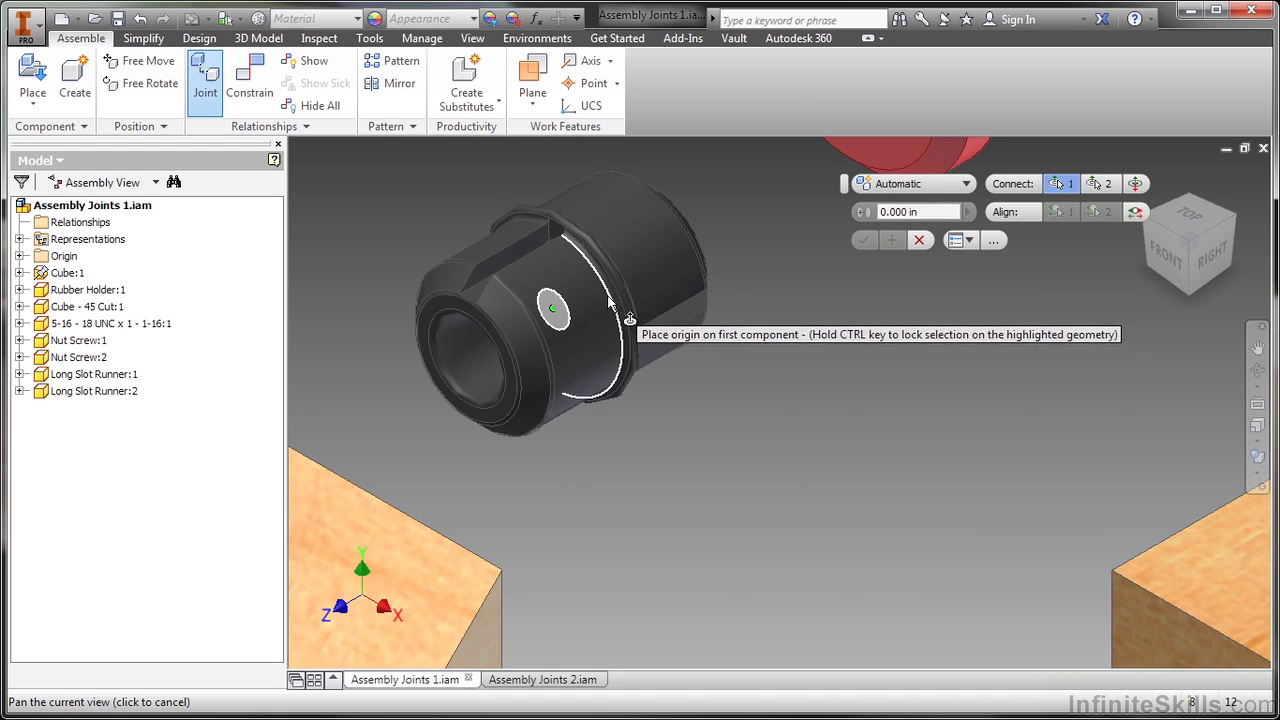
left_click(610, 272)
scroll(600, 318, "down", 6)
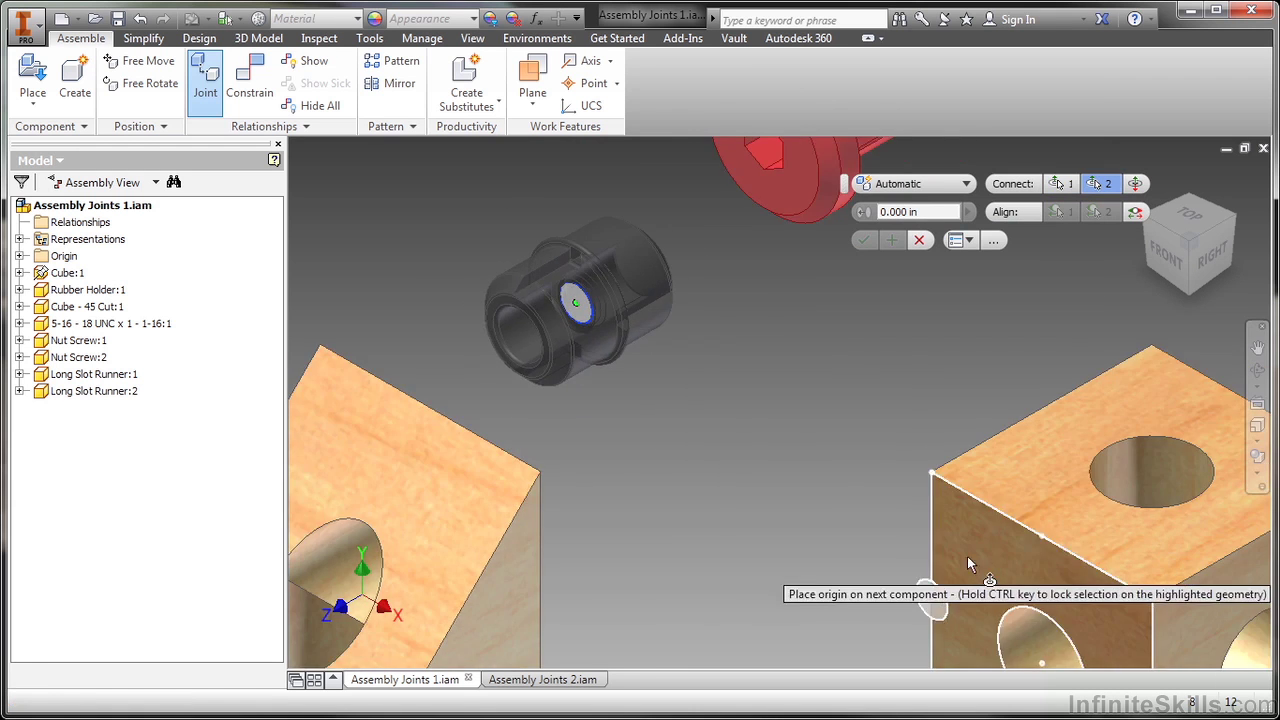
left_click(923, 545)
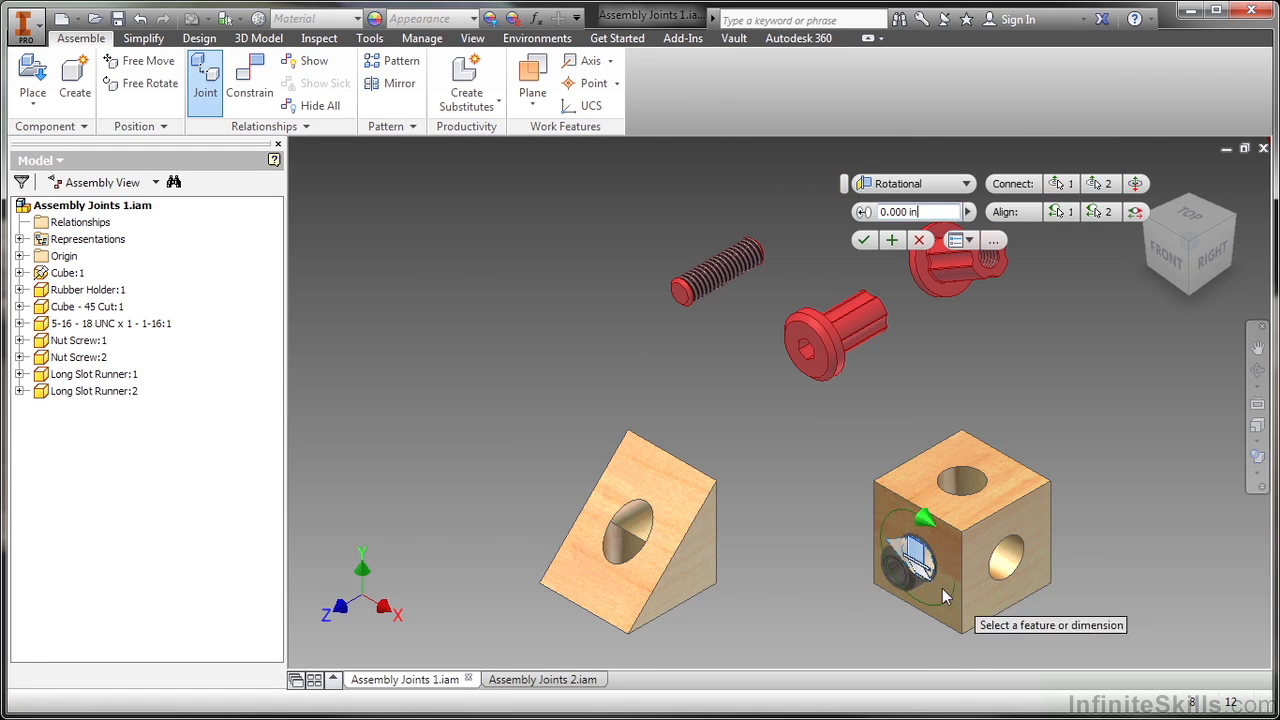
Flip the connection direction of the rubber holder and accept the Rotational joint with a 0.000 in gap.
scroll(866, 540, "up", 5)
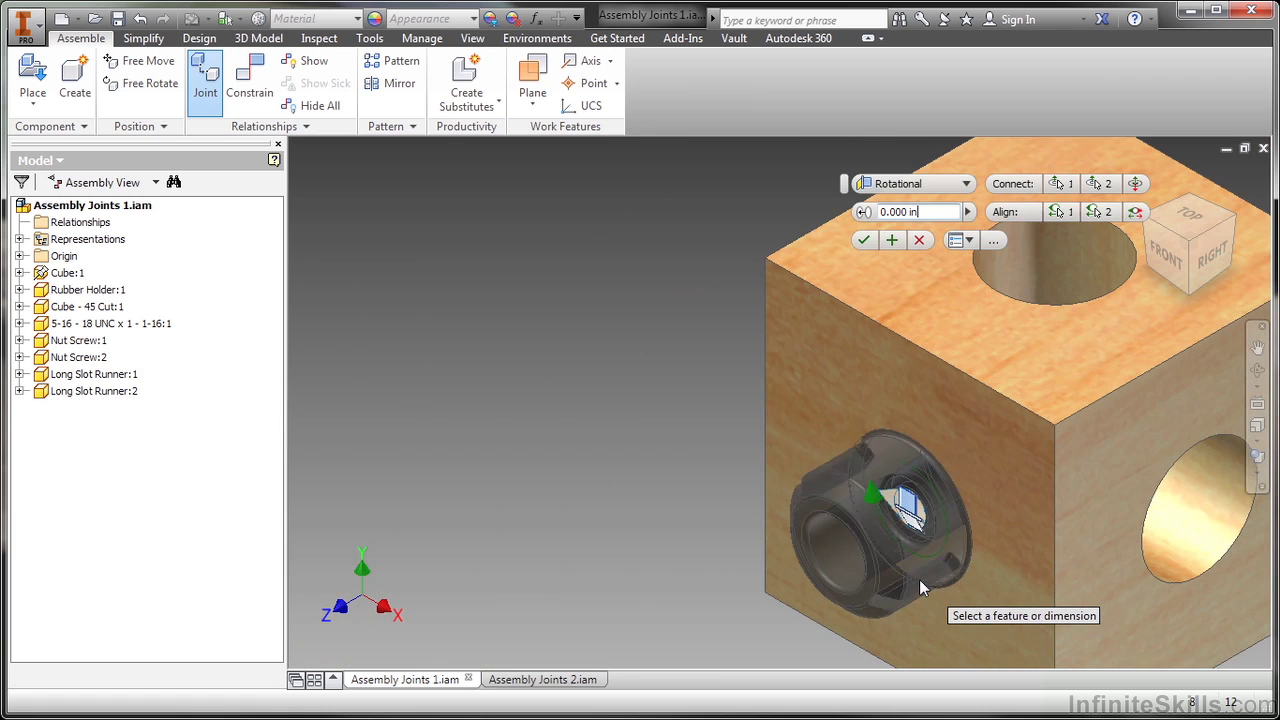
middle_click_drag(718, 458, 616, 333)
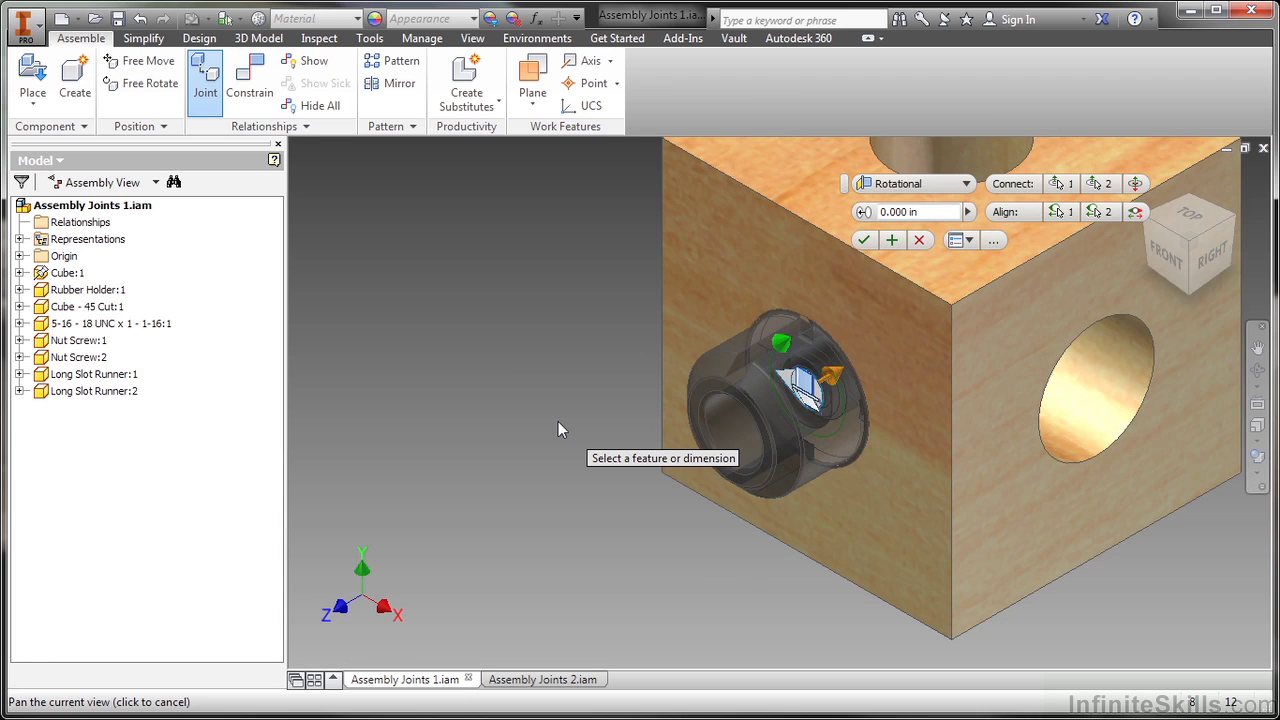
scroll(800, 336, "up", 3)
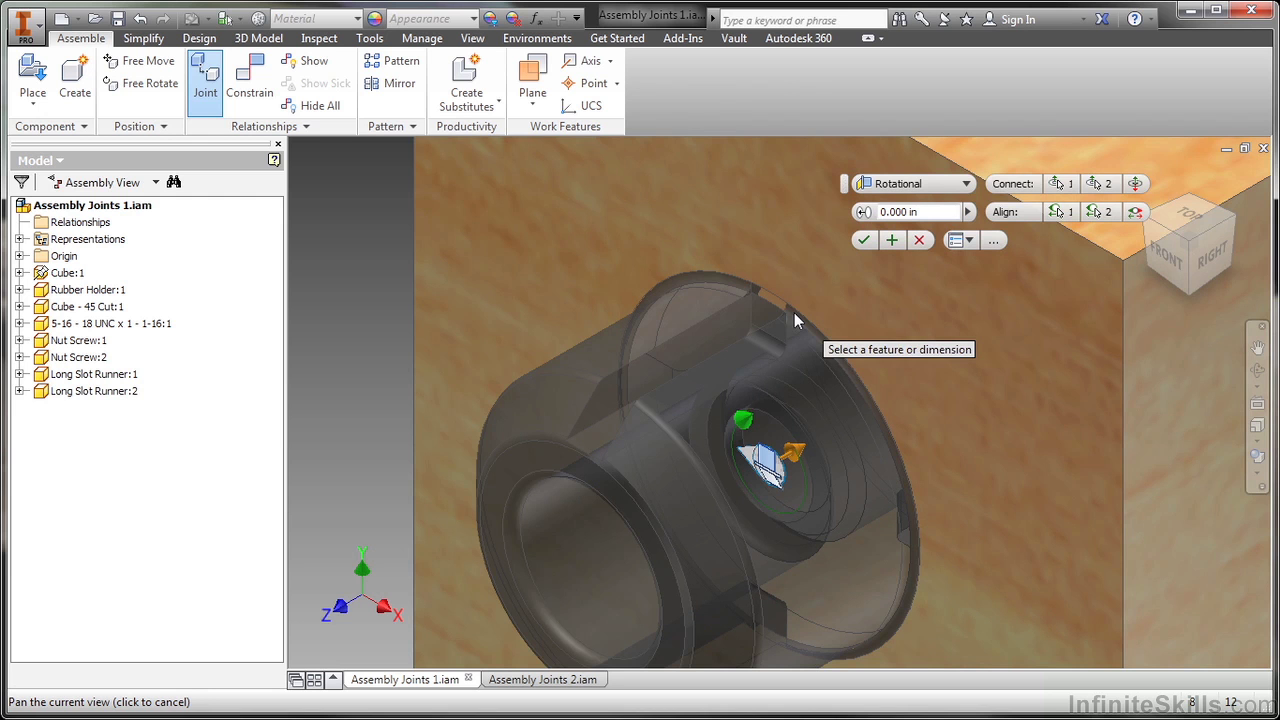
left_click(1137, 185)
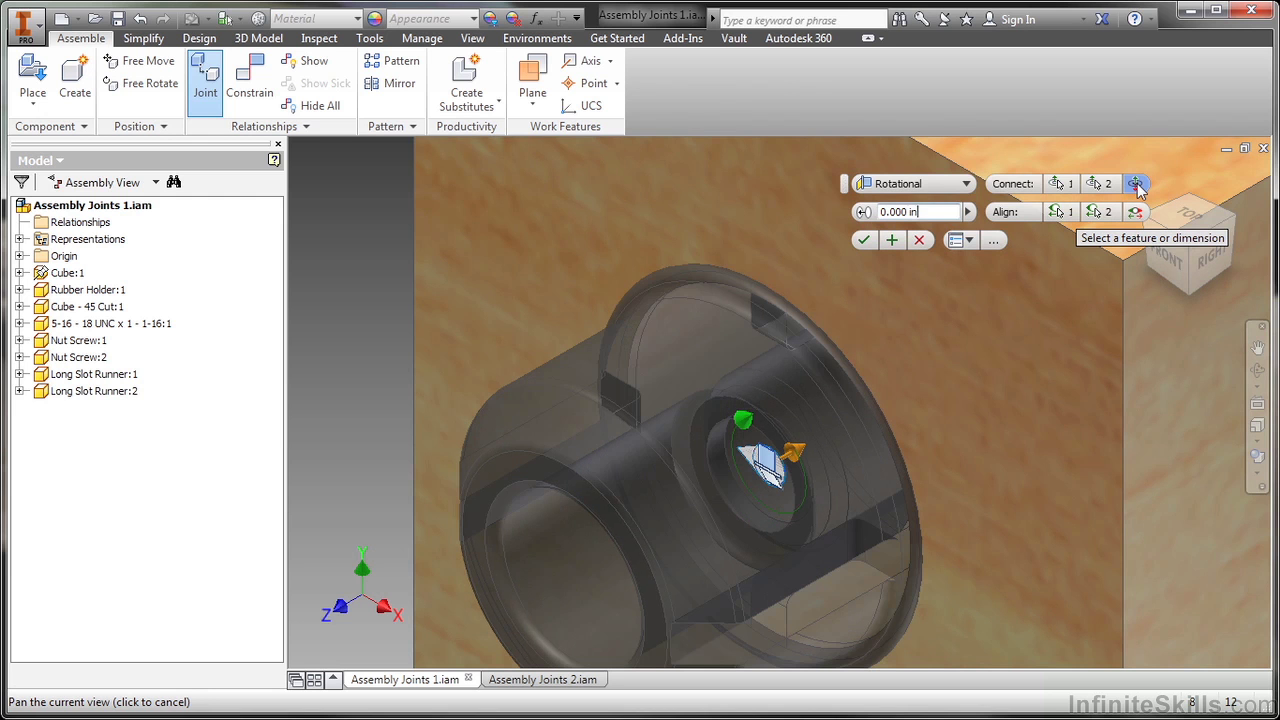
left_click(1137, 185)
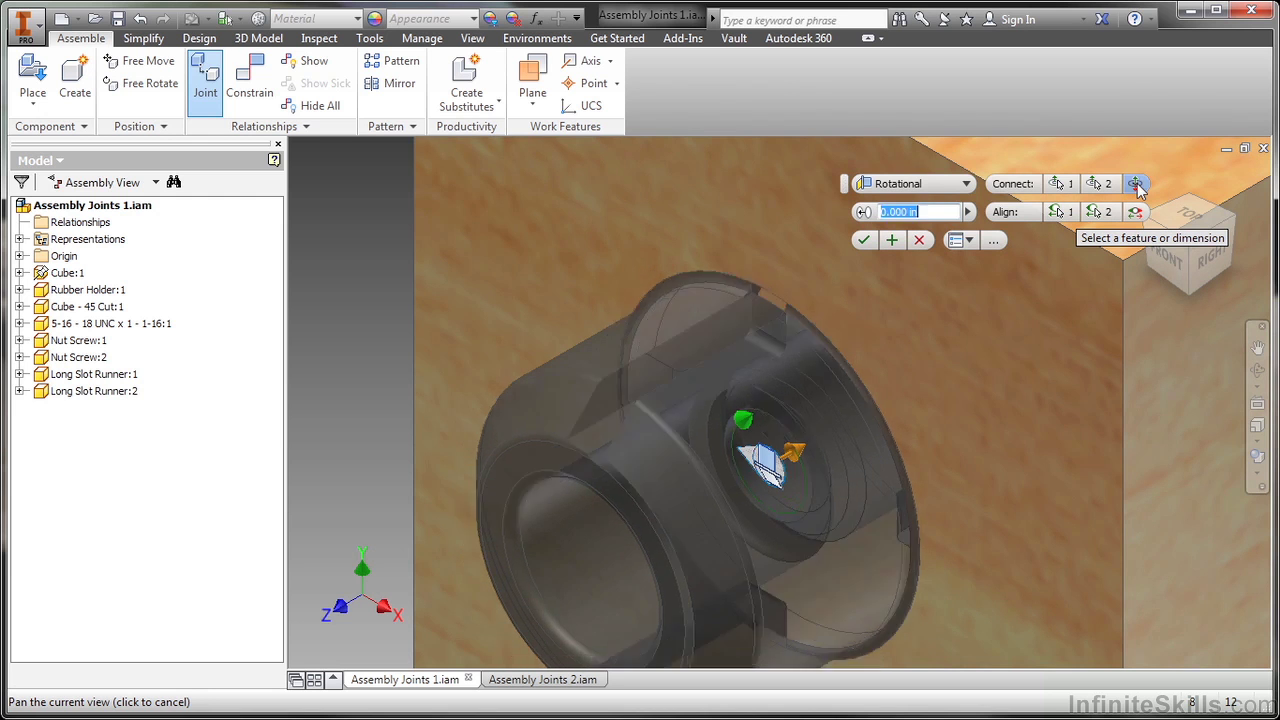
left_click(1137, 185)
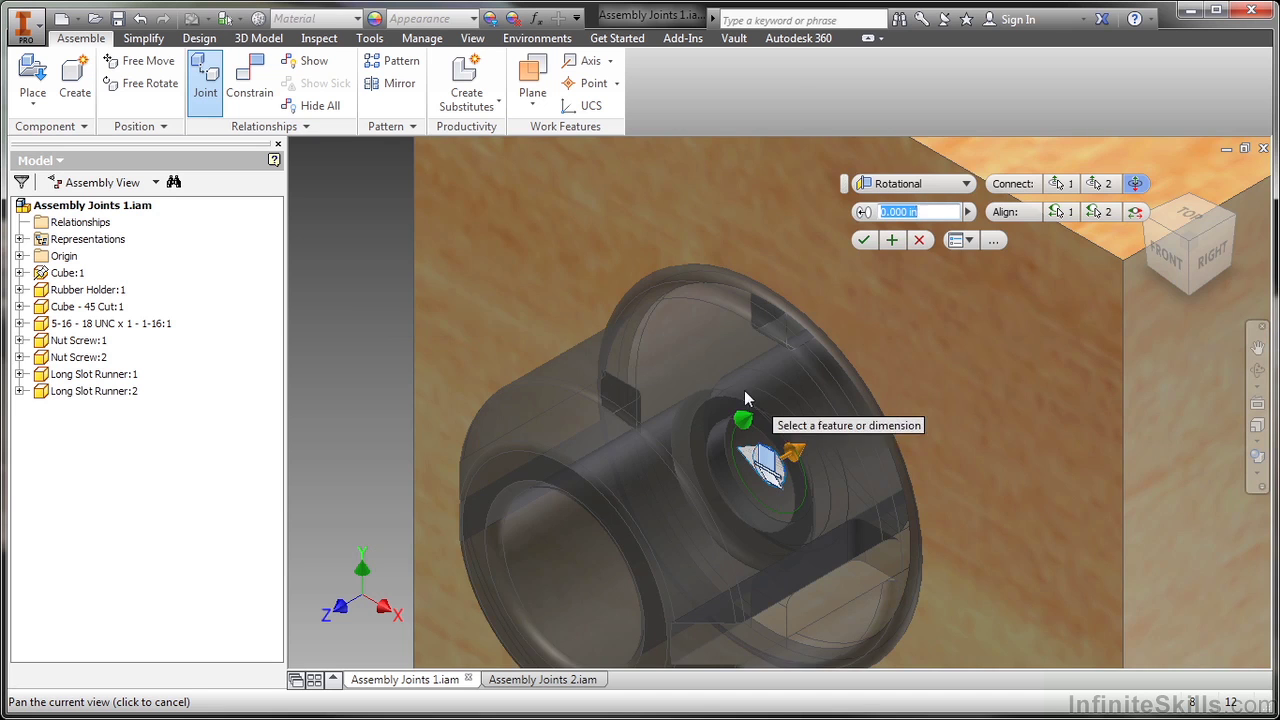
scroll(737, 420, "down", 5)
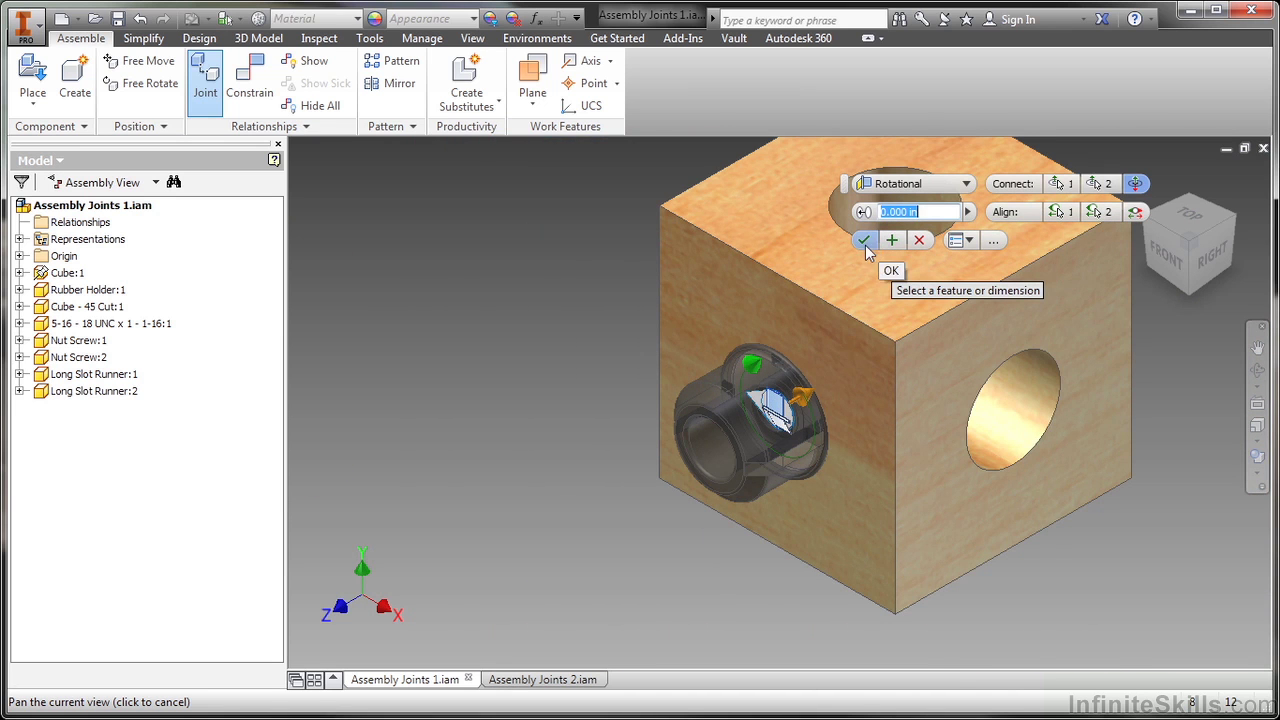
left_click(864, 241)
Lock the rubber holder's rotational joint, testing the holder's movement by hand before and after locking.
left_click(767, 492)
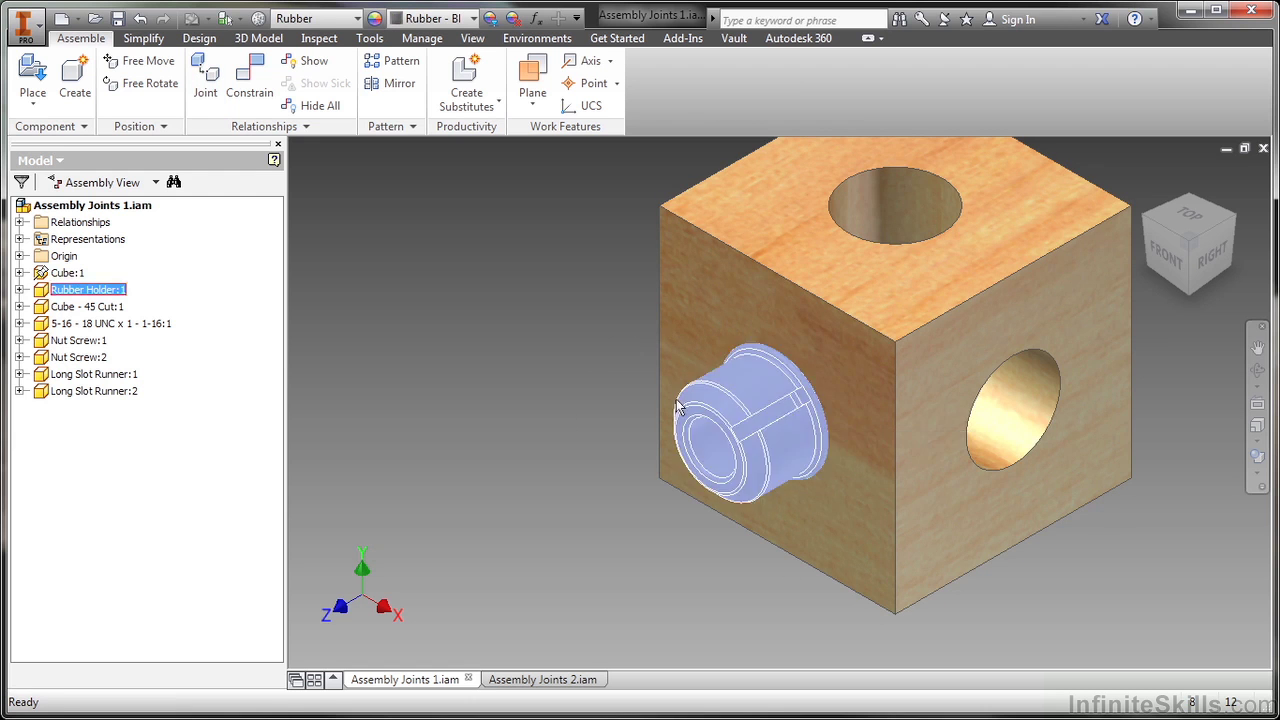
left_click(587, 412)
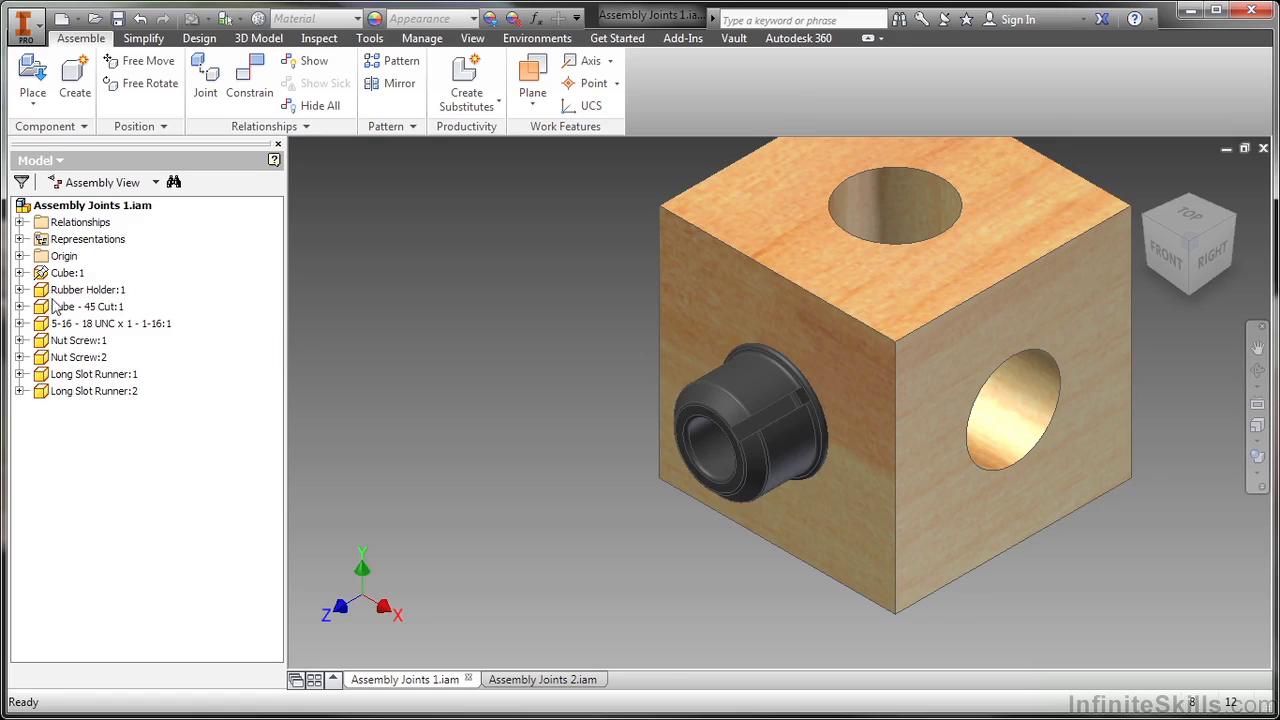
left_click(19, 289)
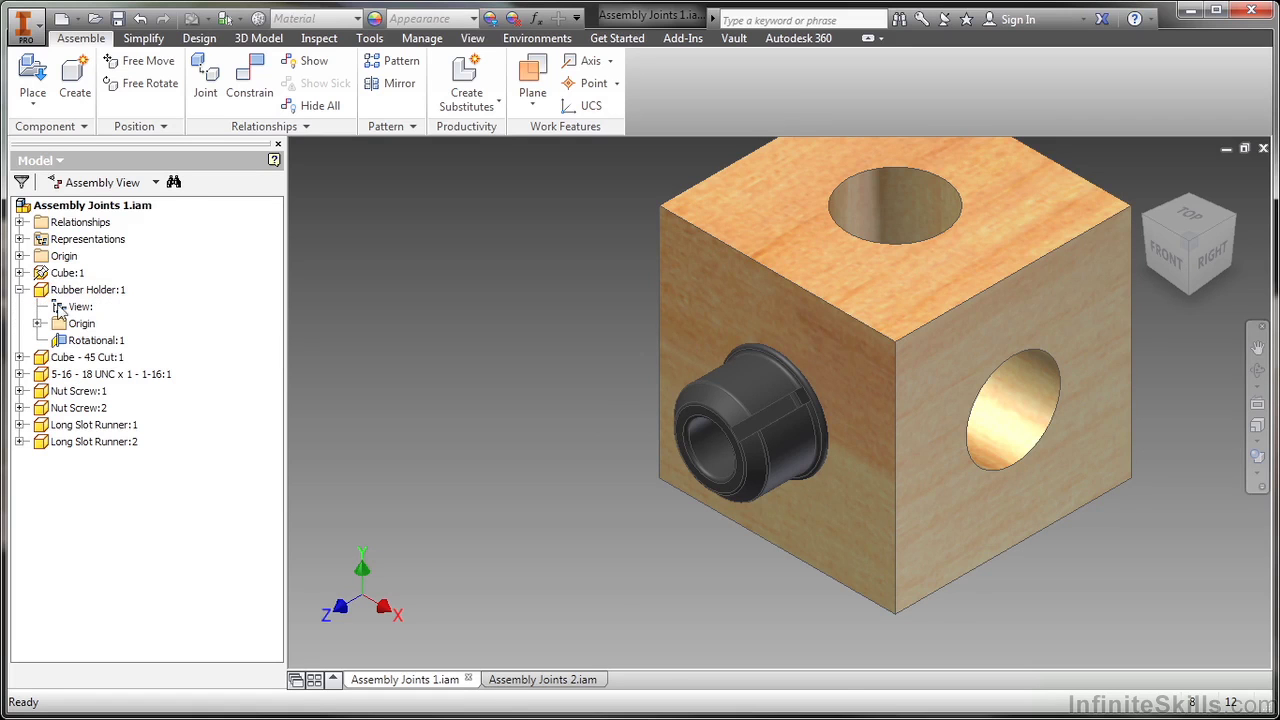
right_click(112, 341)
left_click(169, 459)
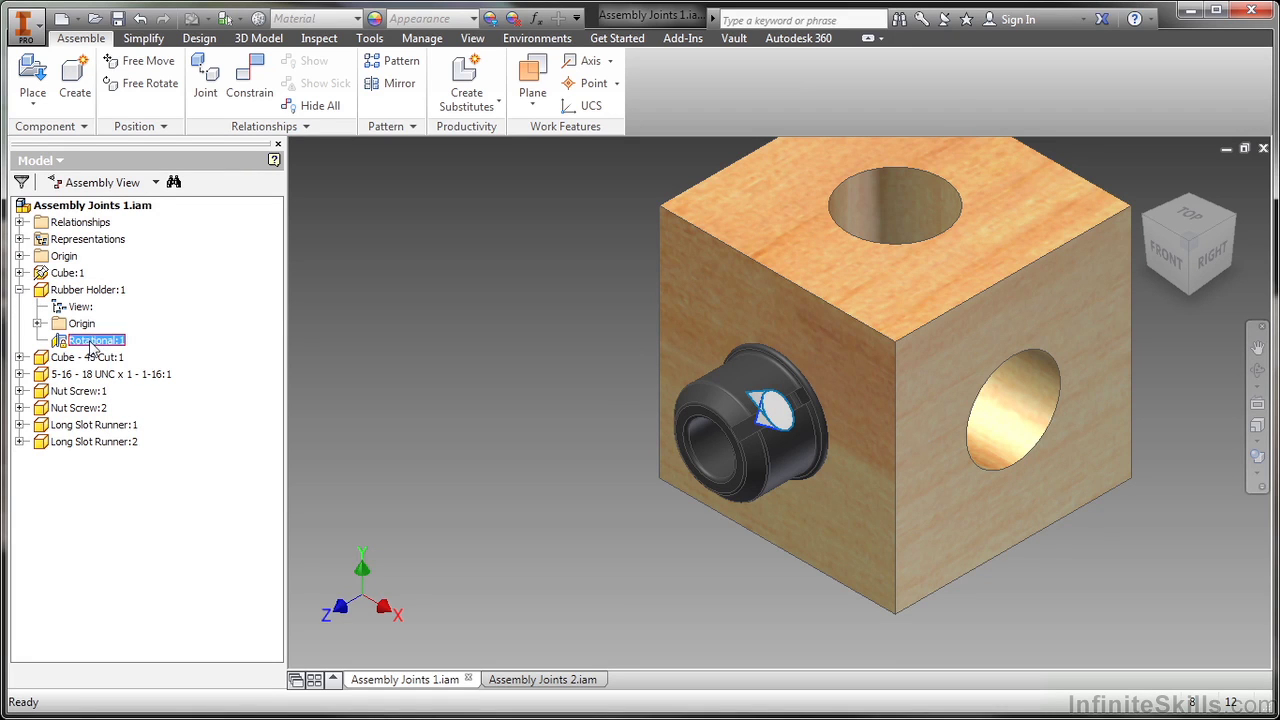
left_click(760, 440)
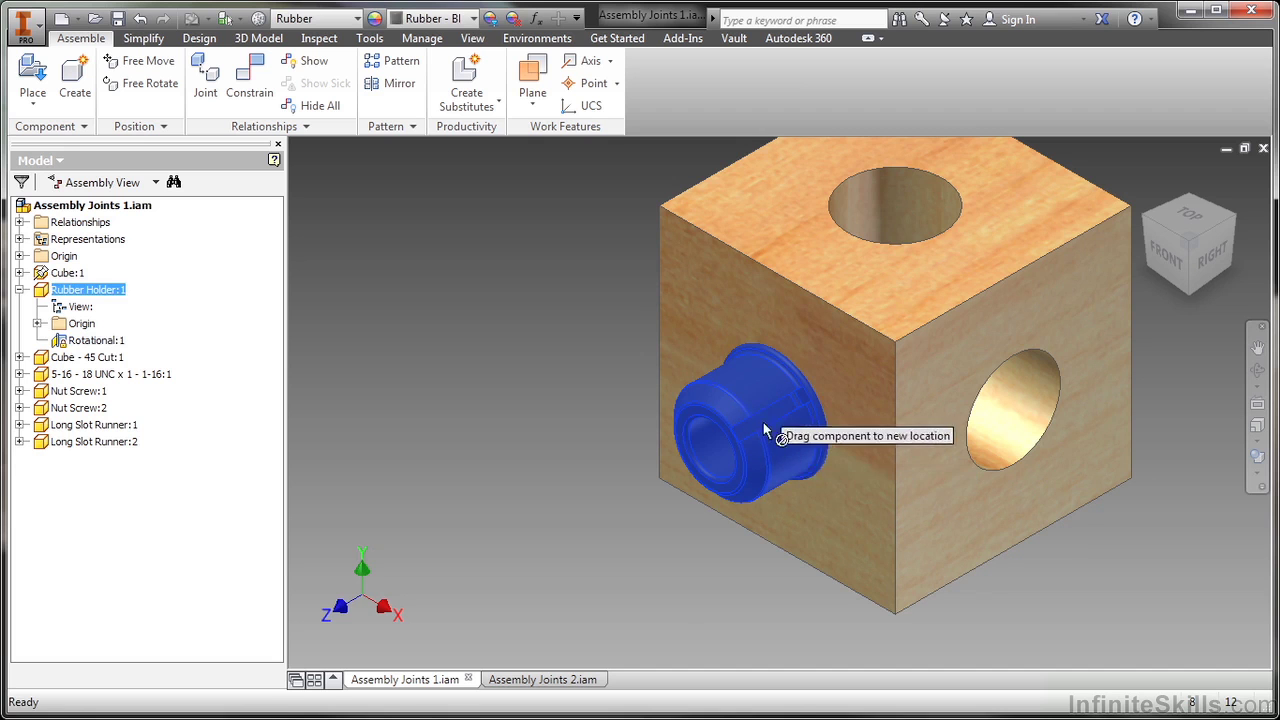
left_click(557, 365)
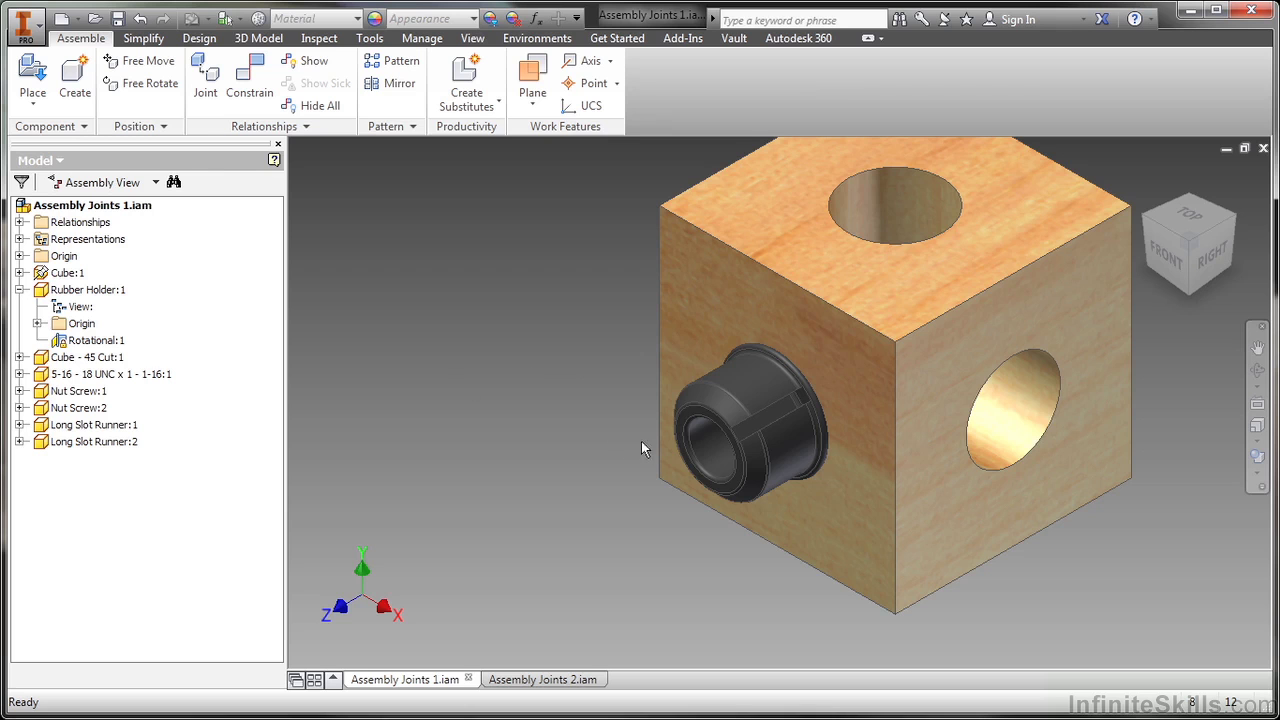
Delete the rotational joint between the rubber holder and the cube.
scroll(614, 440, "down", 4)
scroll(614, 441, "down", 2)
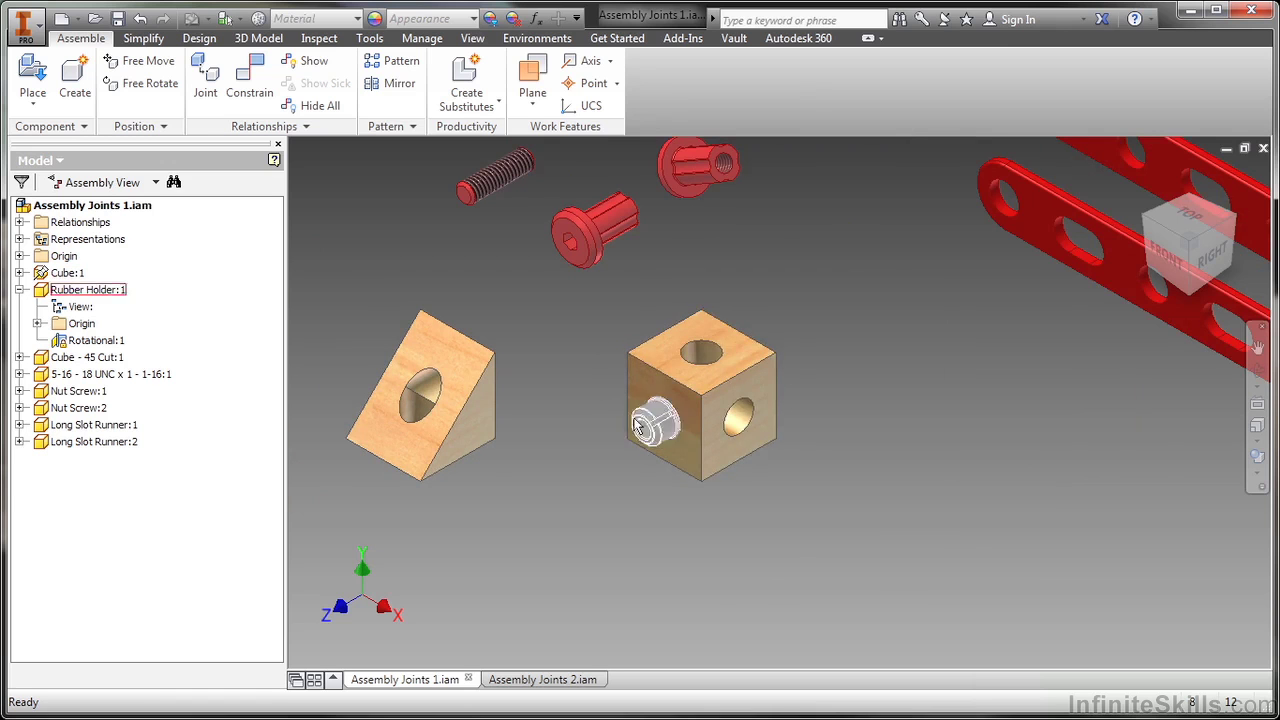
middle_click_drag(569, 362, 648, 429)
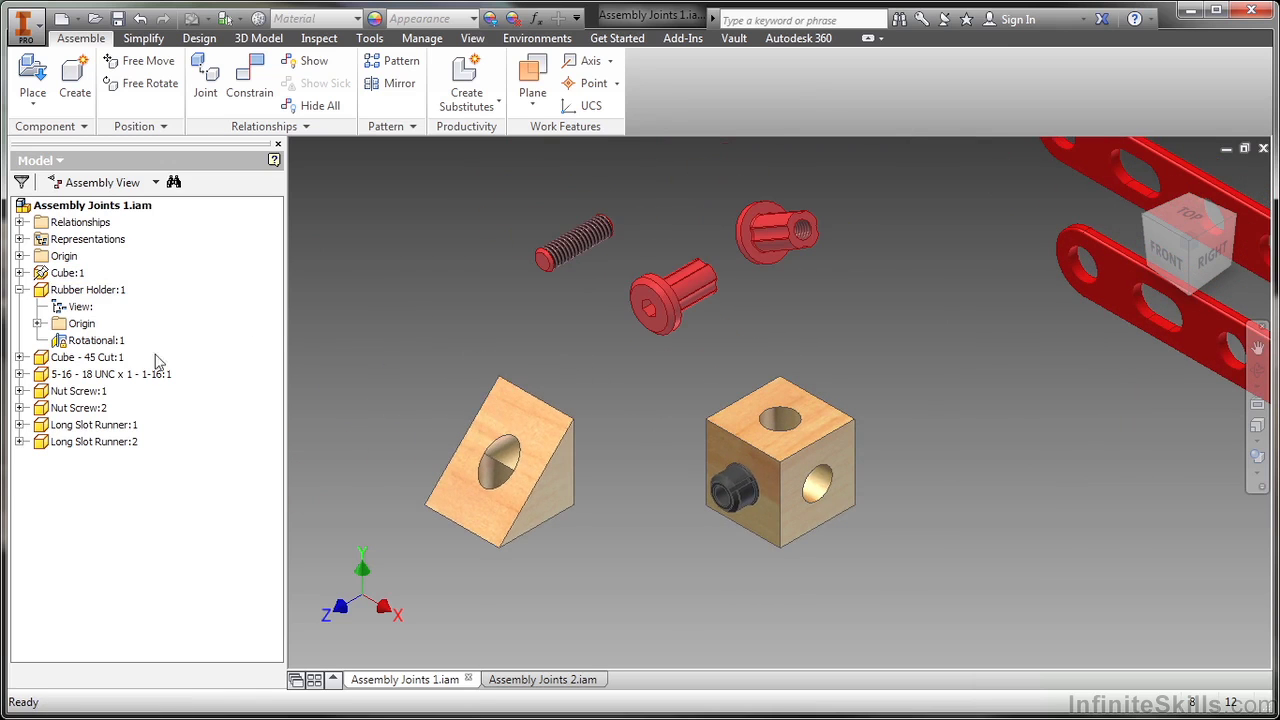
right_click(119, 346)
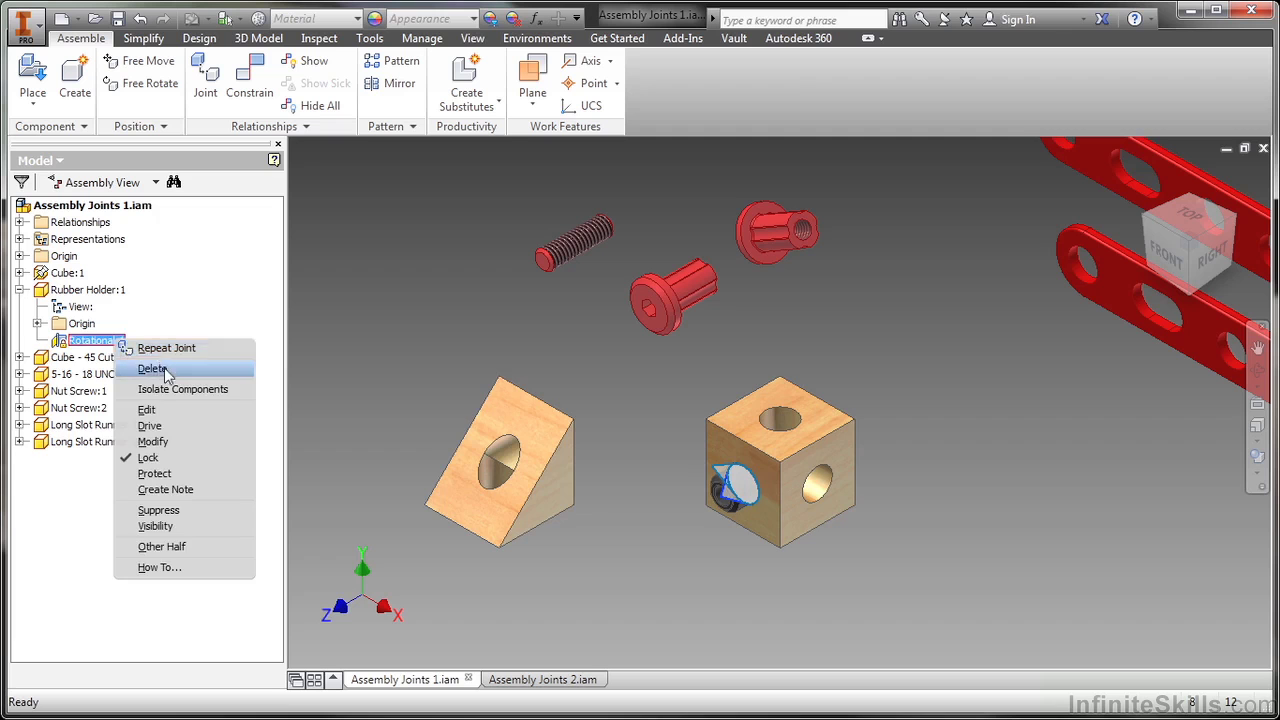
left_click(152, 368)
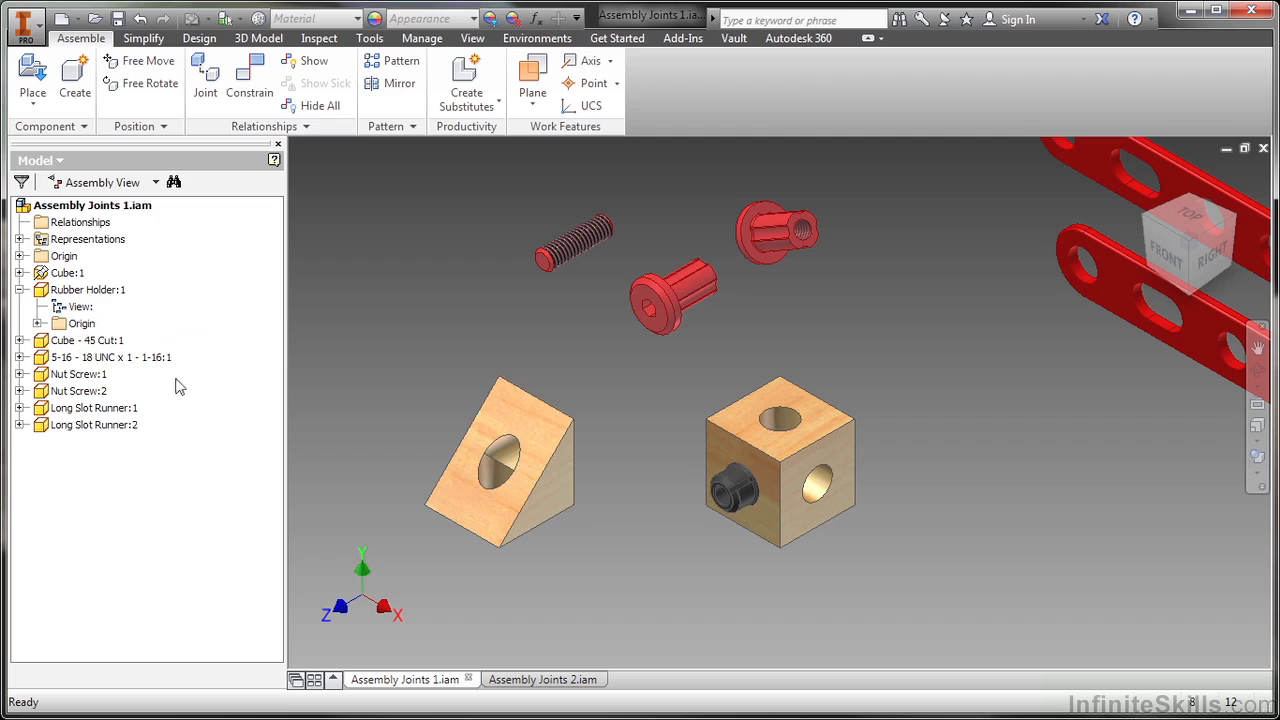
left_click(205, 78)
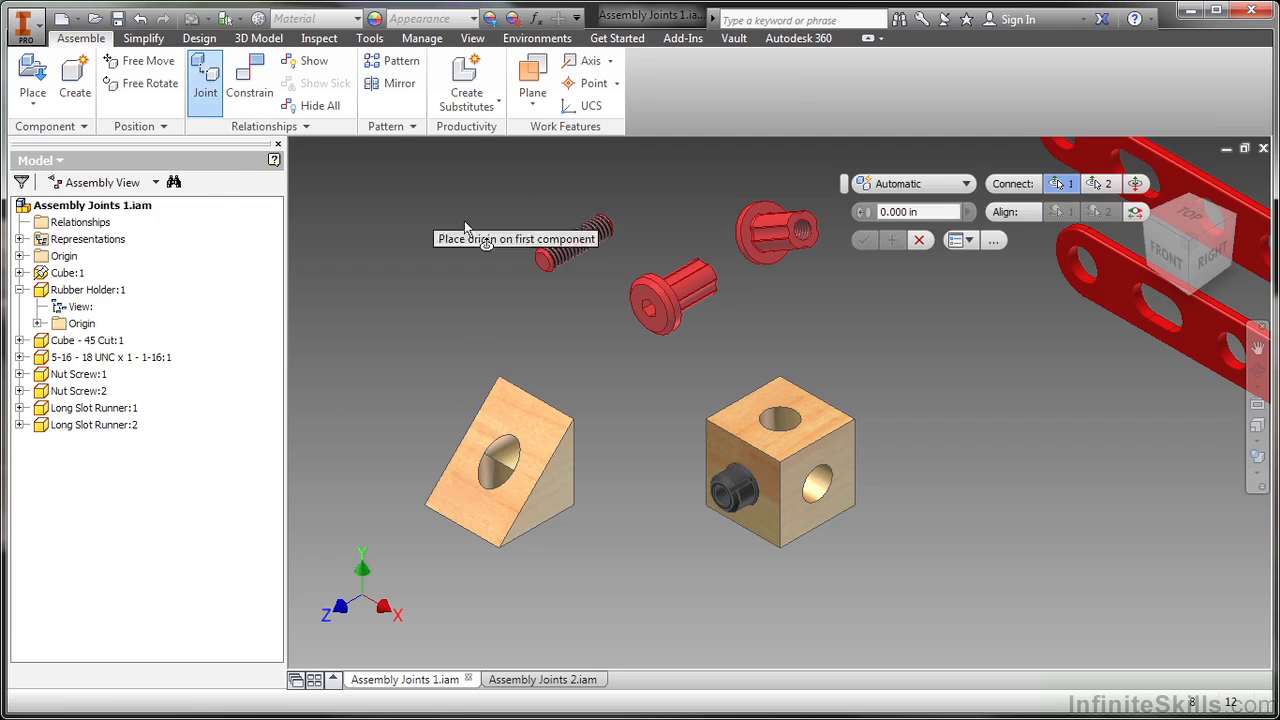
left_click(917, 188)
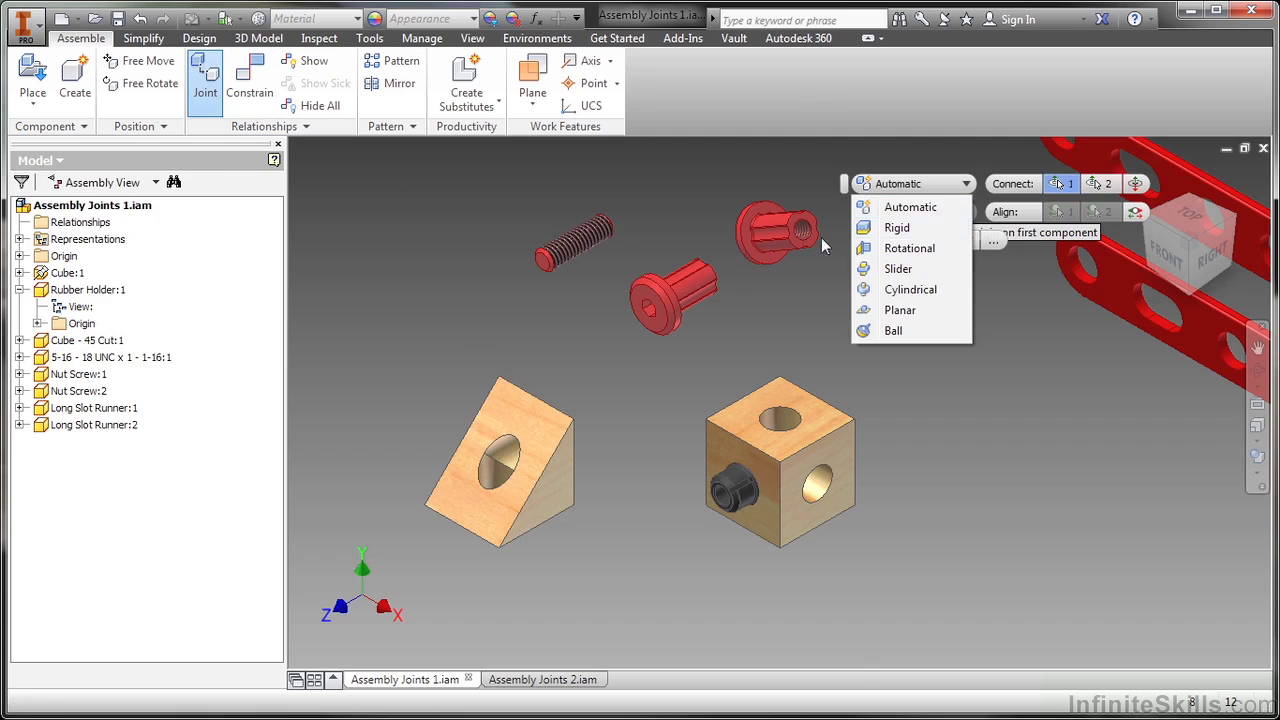
key("Escape")
Pull the rubber holder off the cube and connect its collar to the rim of the cube's front-facing hole as a Rigid joint.
left_click_drag(712, 472, 600, 366)
left_click(205, 78)
left_click(867, 188)
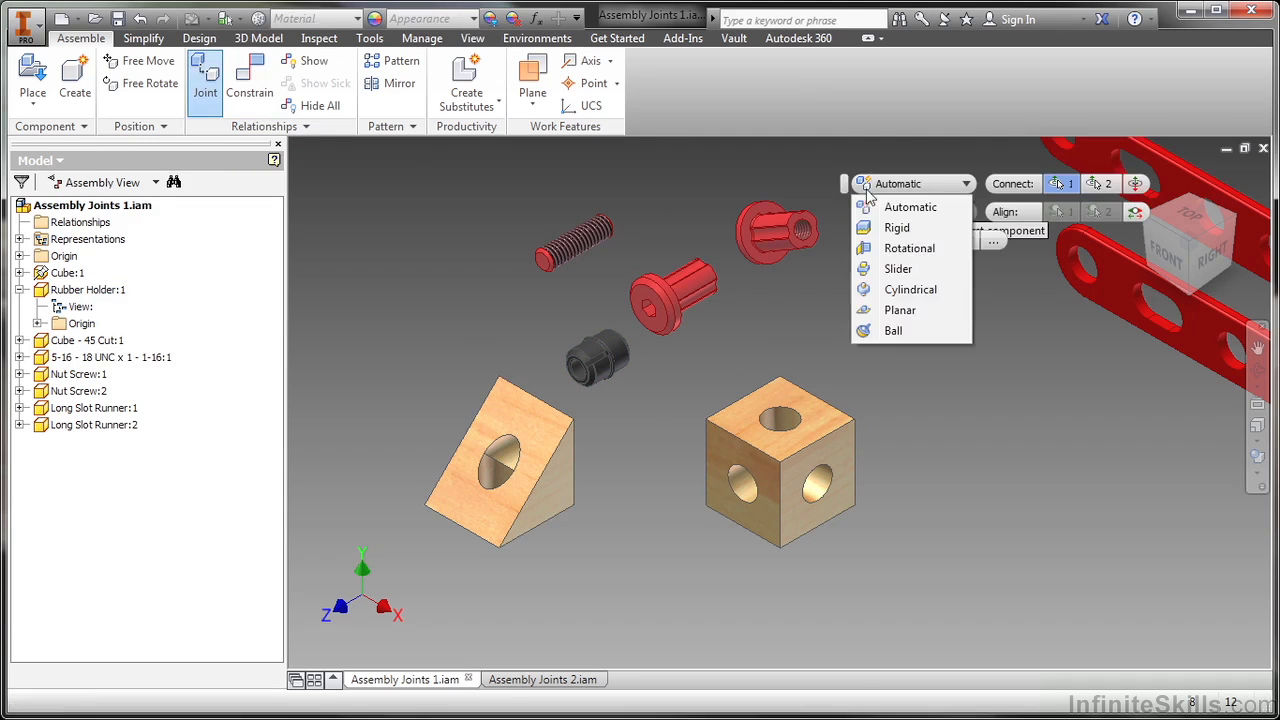
left_click(900, 229)
scroll(625, 381, "up", 3)
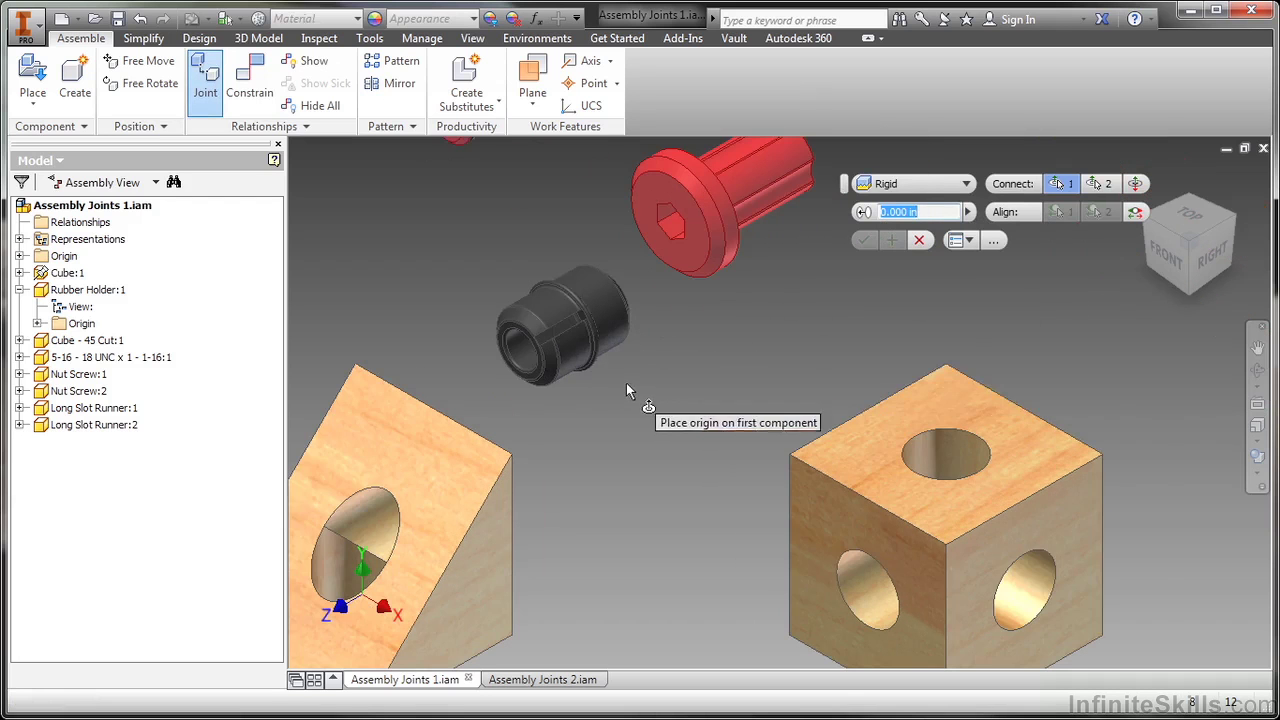
left_click(593, 358)
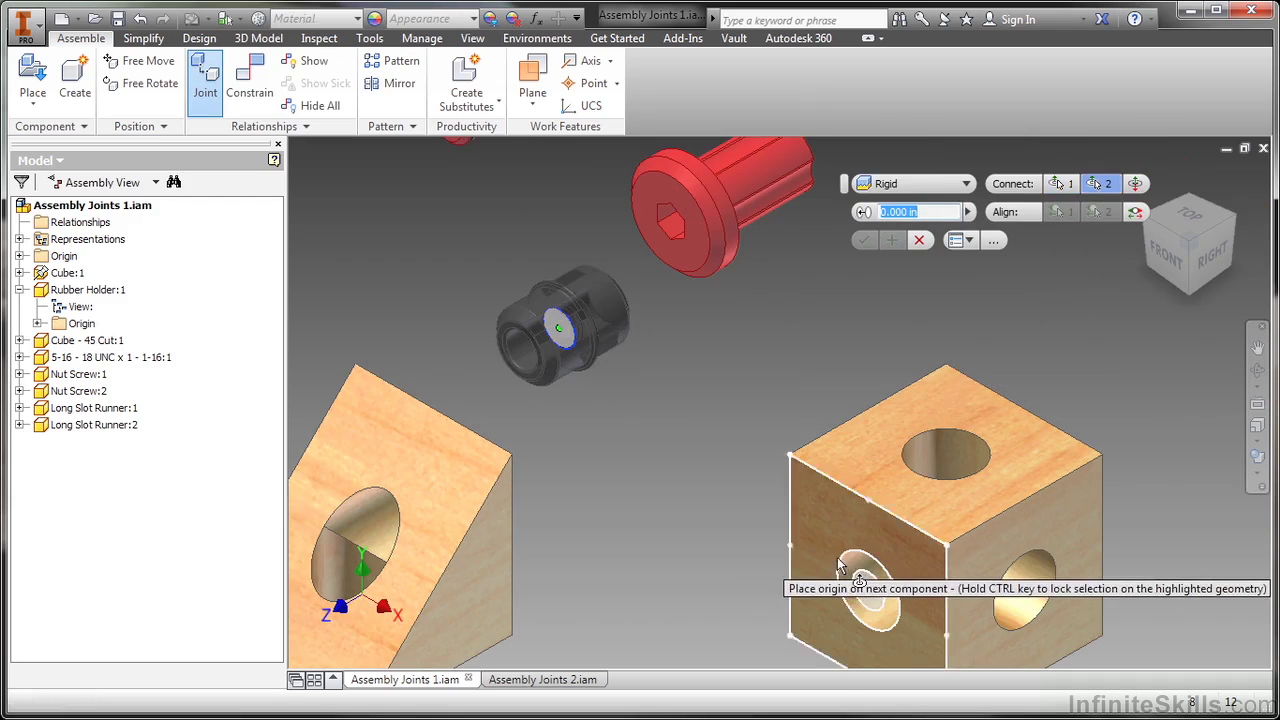
left_click(848, 561)
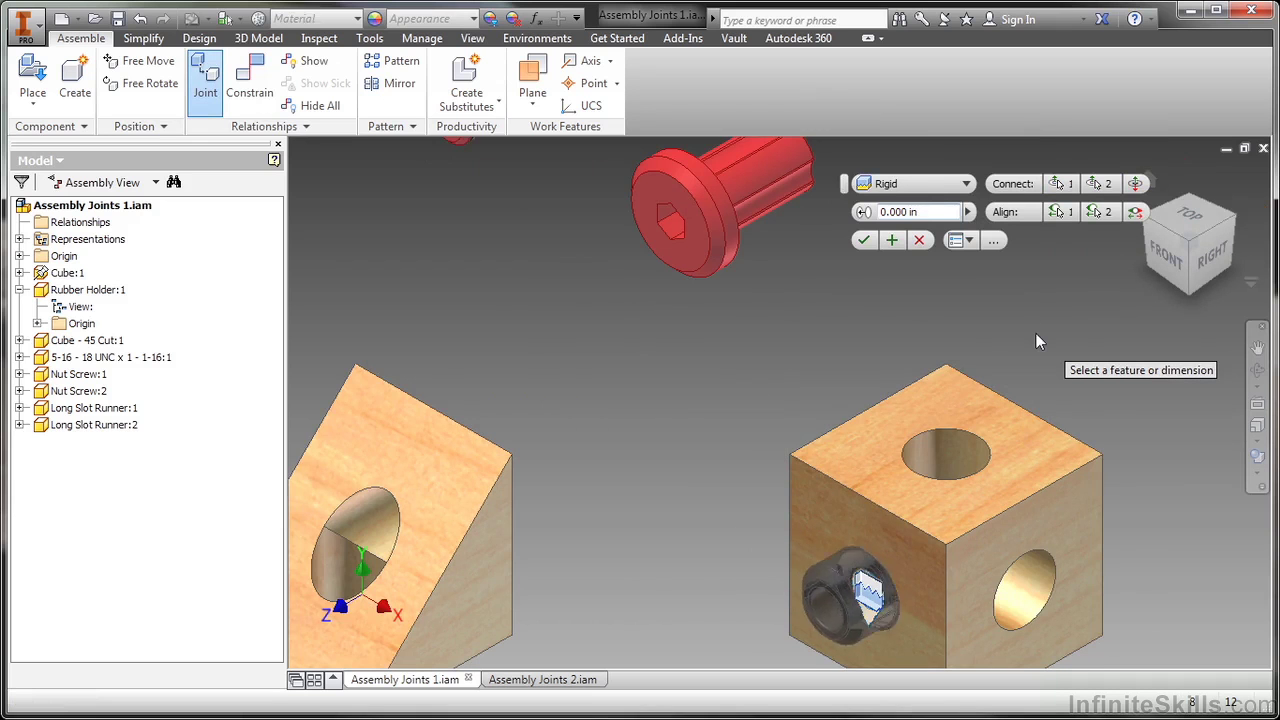
Flip the rubber holder's connection direction, preview the joint animation and accept the Rigid joint with a 0.000 in gap.
left_click(1136, 185)
scroll(897, 530, "up", 3)
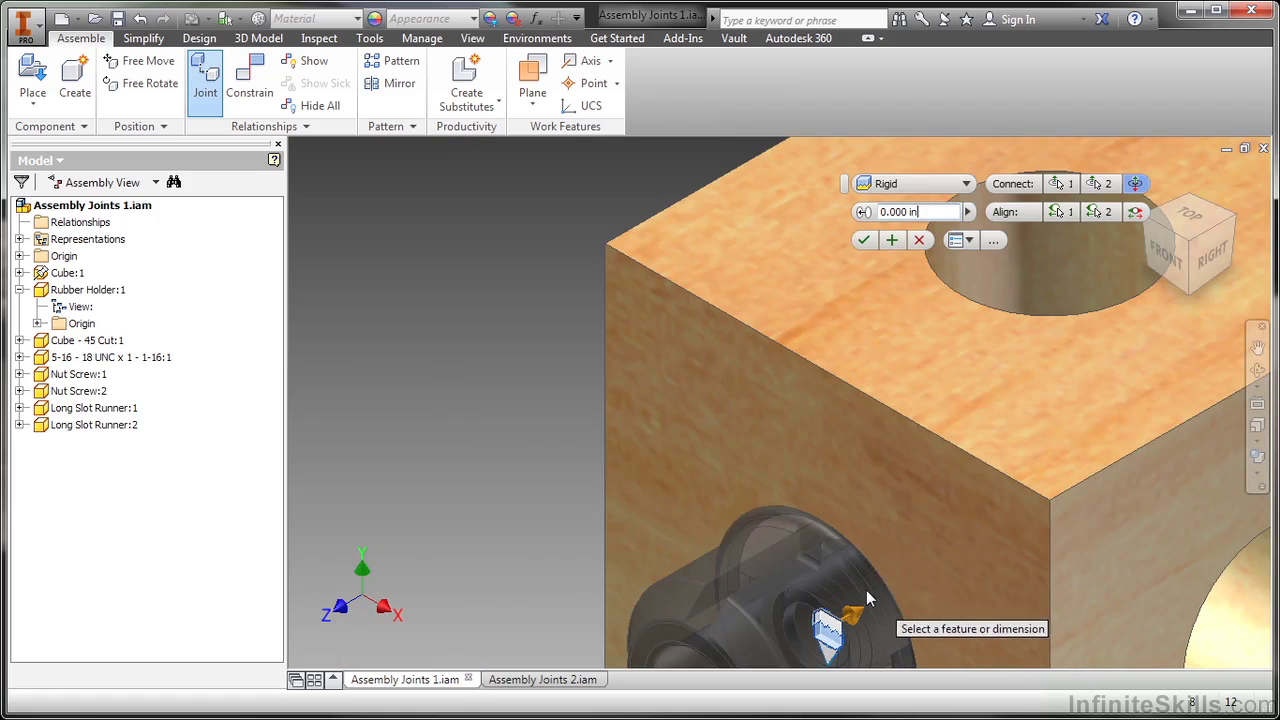
left_click(1258, 347)
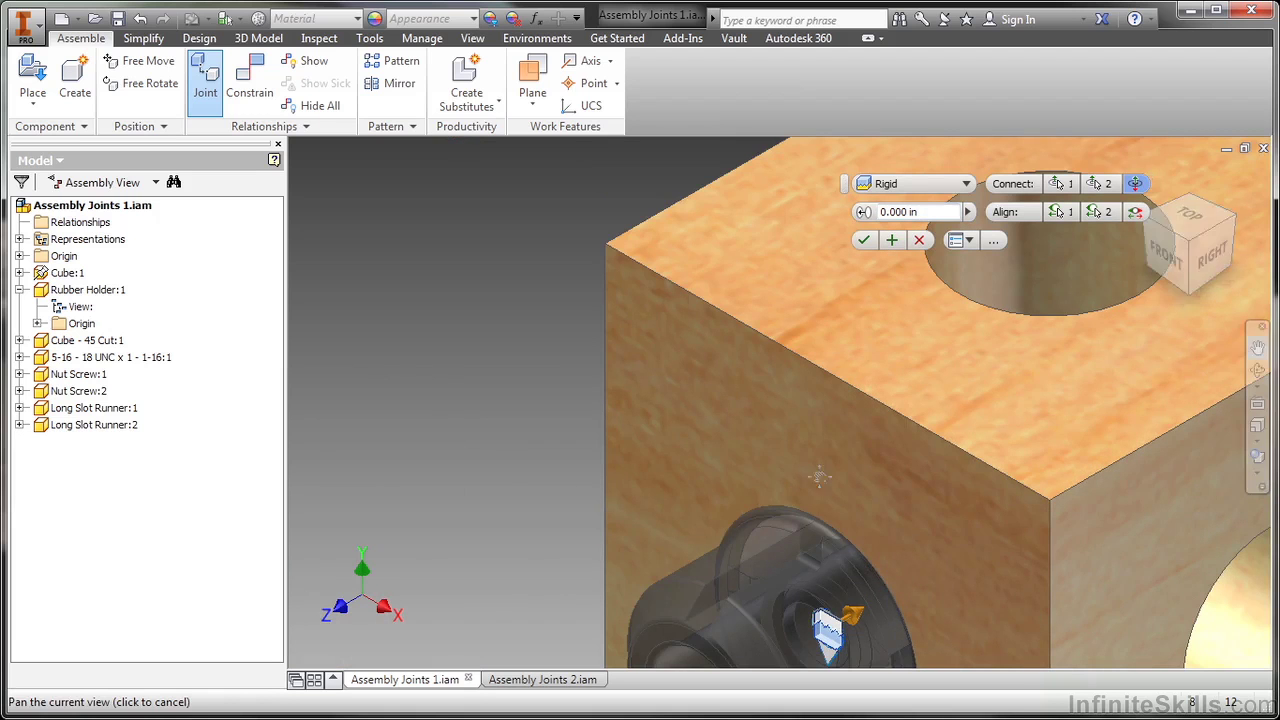
left_click_drag(710, 470, 541, 276)
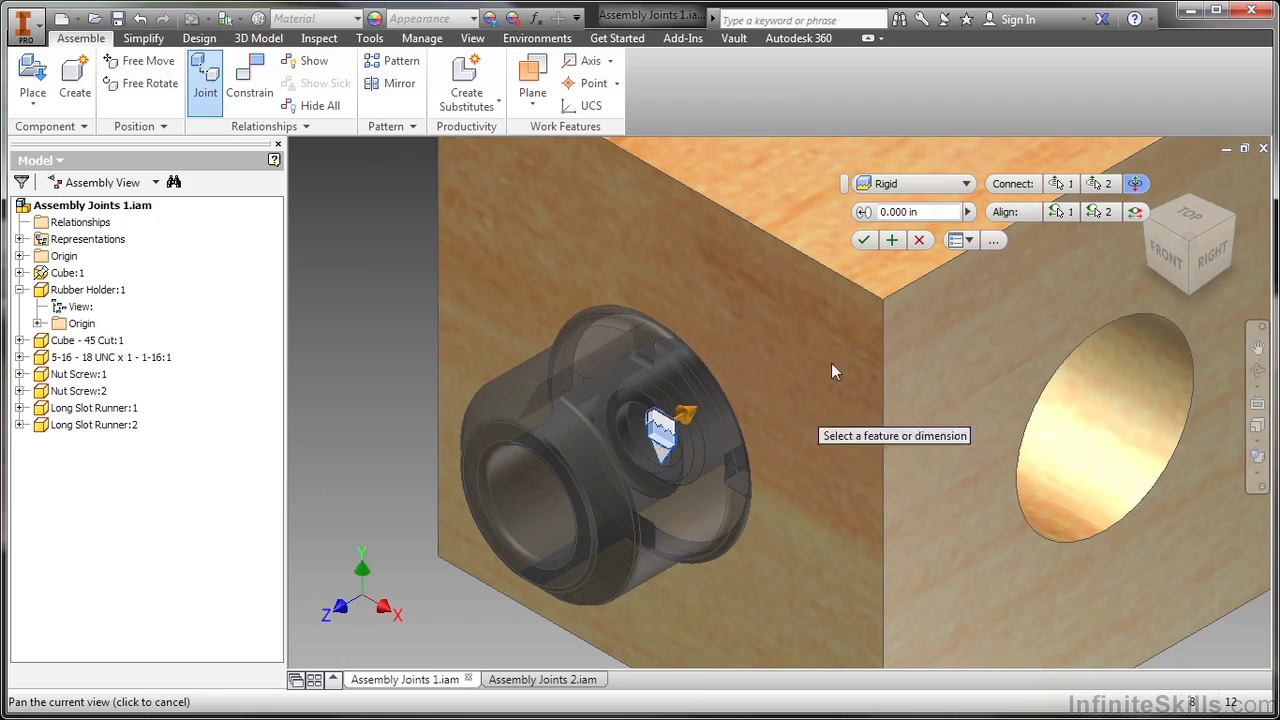
left_click(994, 241)
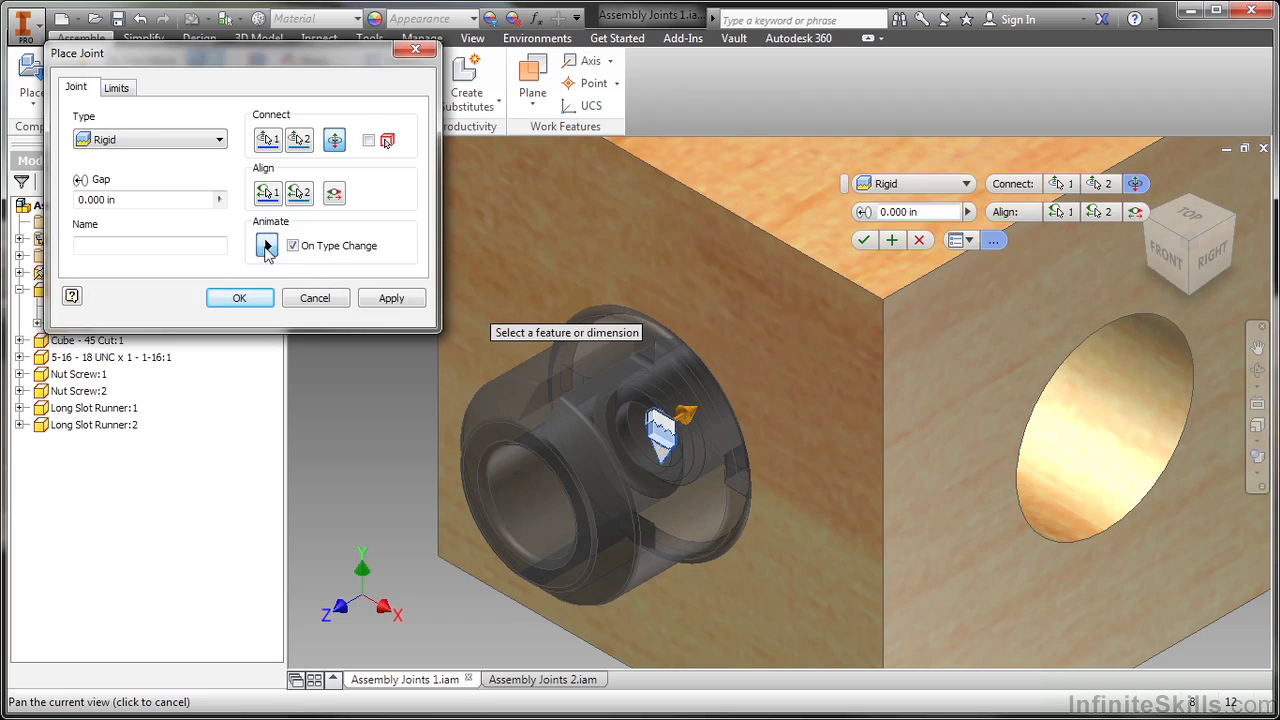
left_click(266, 248)
left_click(240, 298)
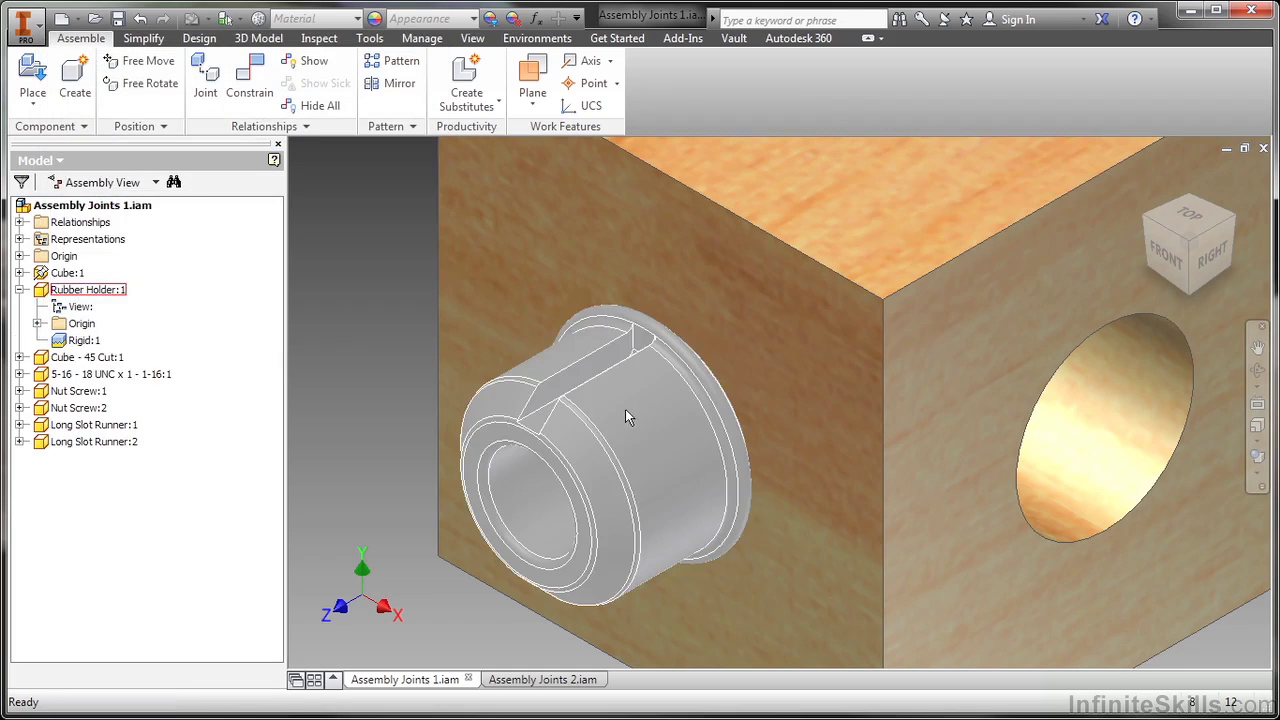
Try to move the rigidly joined rubber holder by hand, and return to the home view.
left_click_drag(624, 416, 581, 395)
left_click(385, 293)
key("F6")
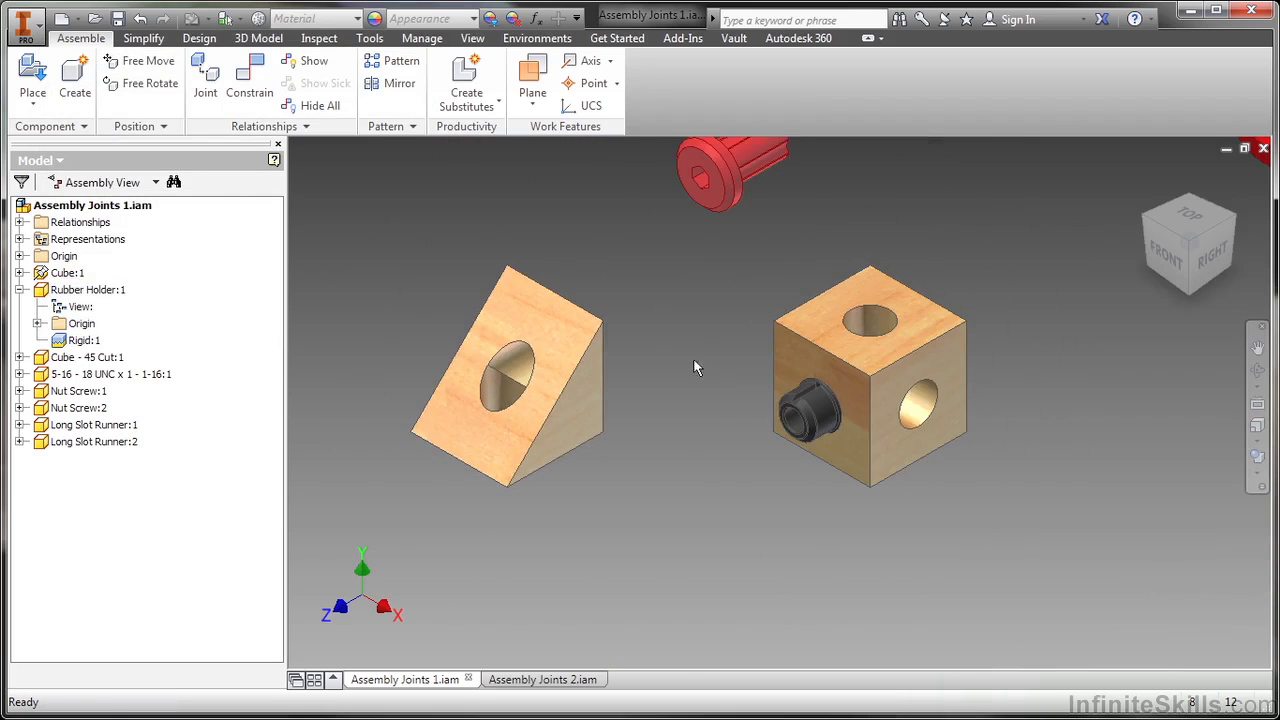
left_click(205, 80)
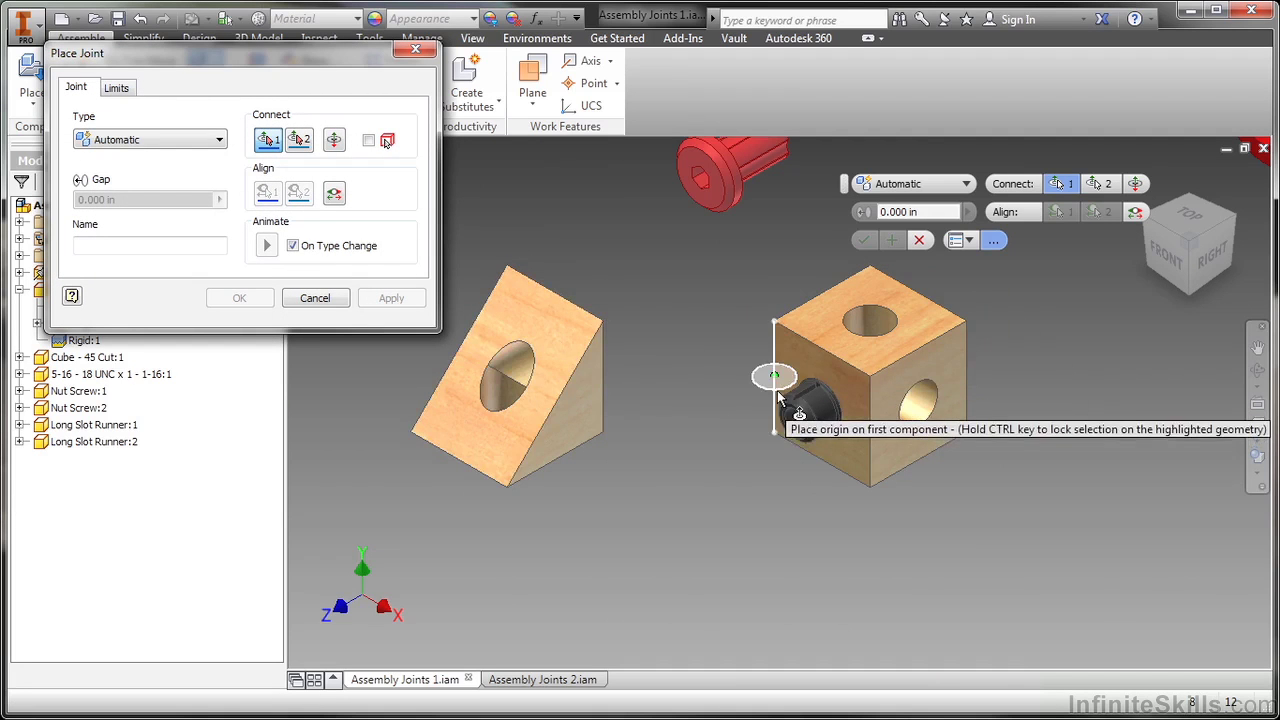
left_click(748, 374)
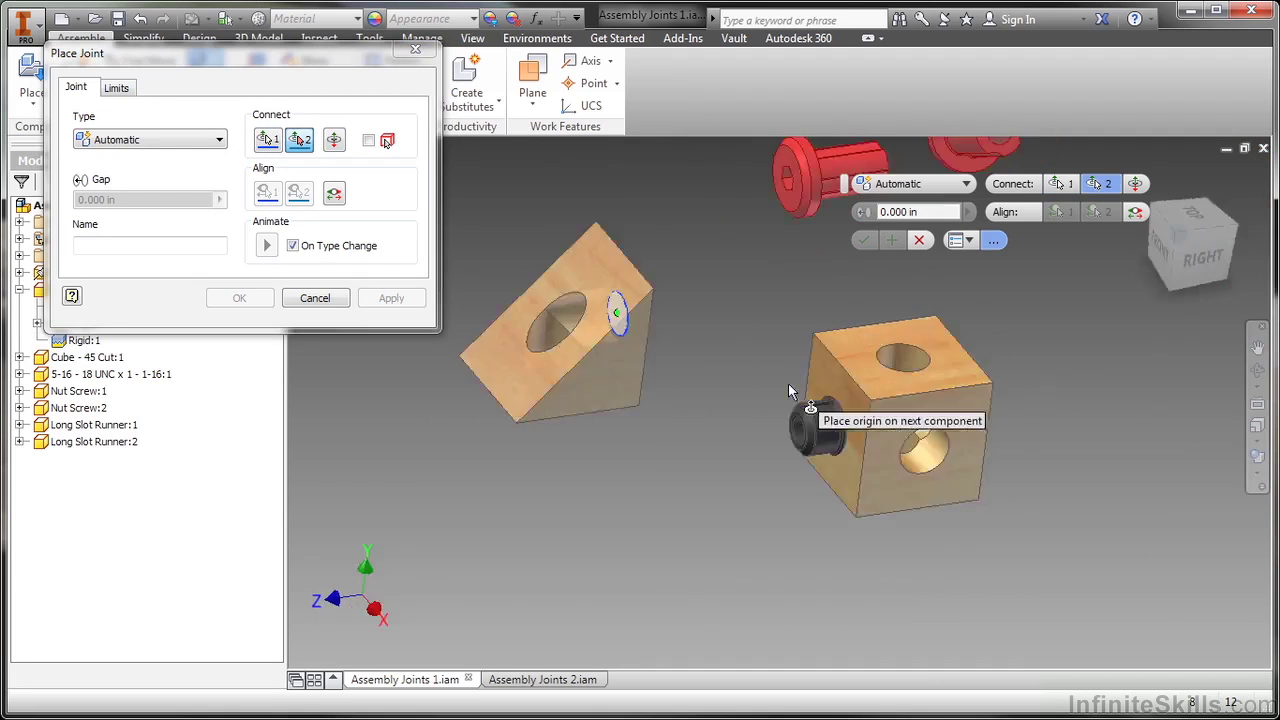
scroll(785, 447, "up", 3)
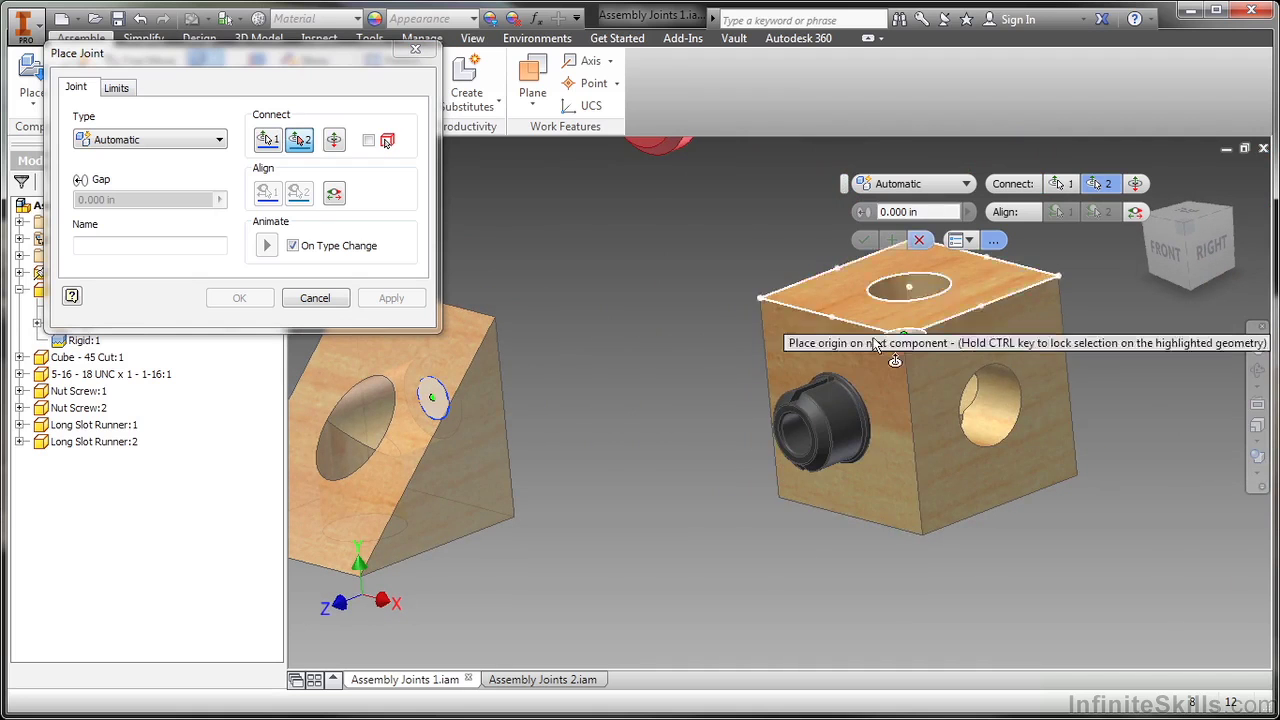
left_click(772, 455)
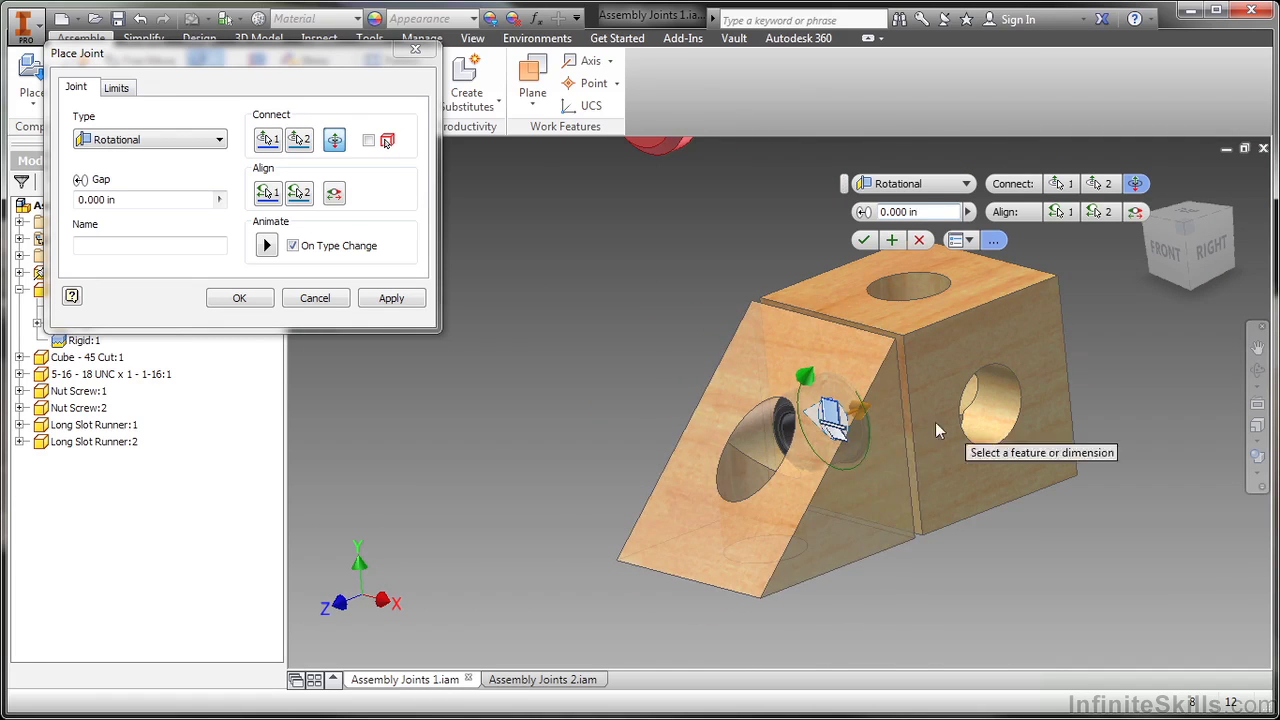
left_click(919, 242)
Connect the 45-degree cut cube's vertical-face hole to the rubber holder's collar using a Rigid joint.
key("j")
middle_click_drag(632, 442, 889, 207, "shift")
left_click(889, 188)
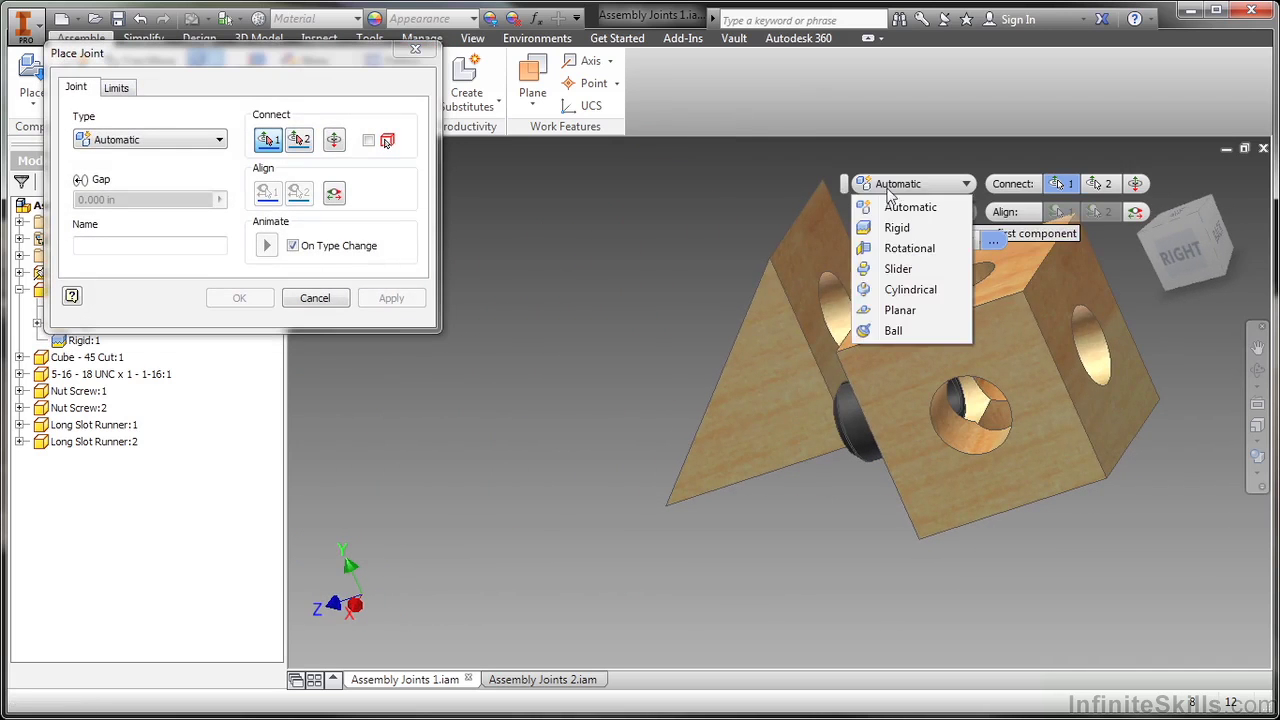
left_click(896, 229)
left_click(833, 272)
middle_click_drag(833, 272, 875, 400, "shift")
left_click(870, 405)
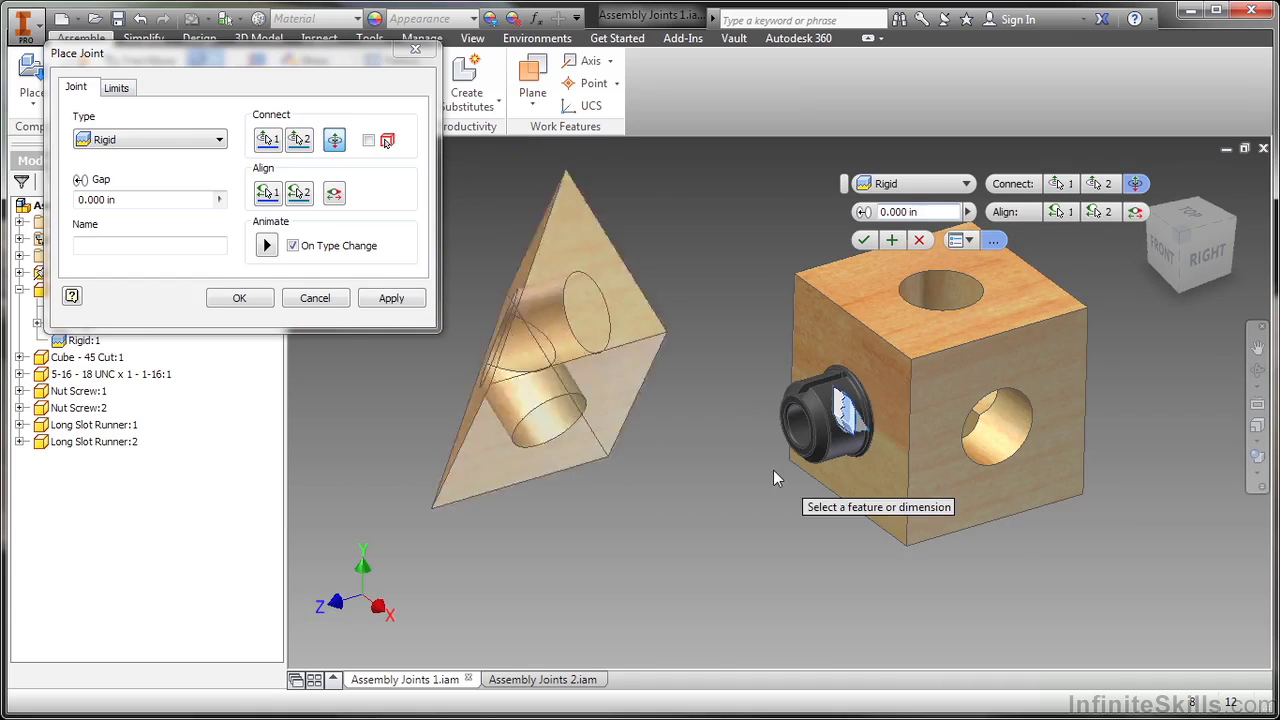
middle_click_drag(795, 405, 573, 513, "shift")
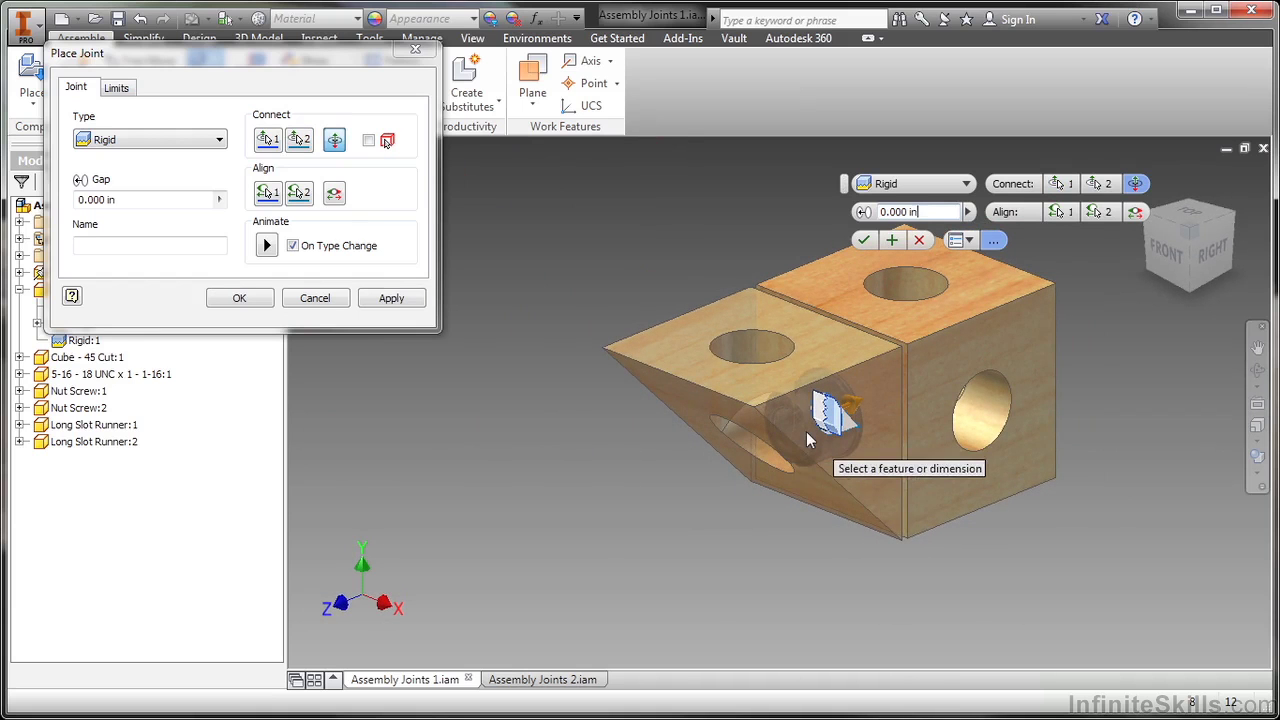
Toggle the alignment and connection directions until the cut cube's sloped face points up and outward, and apply the Rigid joint with a 0.000 in gap.
left_click(1135, 213)
left_click(1135, 213)
left_click(1135, 213)
left_click(1135, 213)
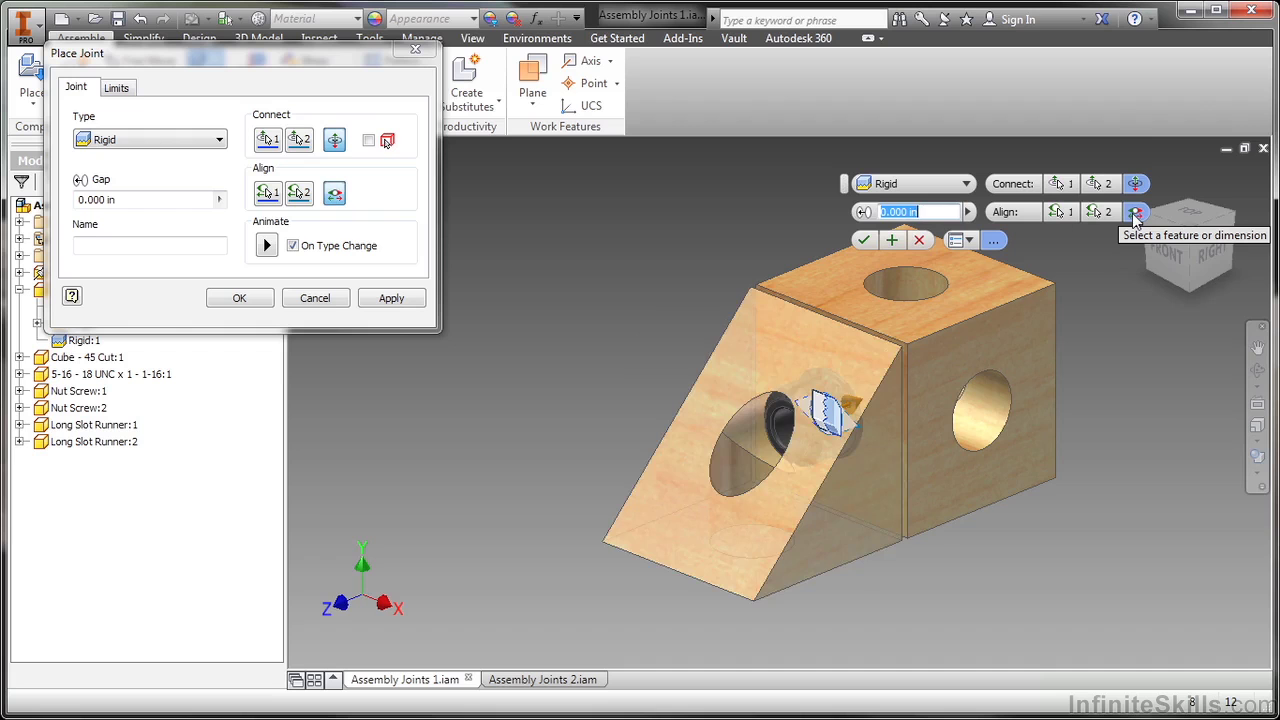
left_click(1138, 188)
left_click(1138, 188)
left_click(1138, 188)
left_click(1138, 188)
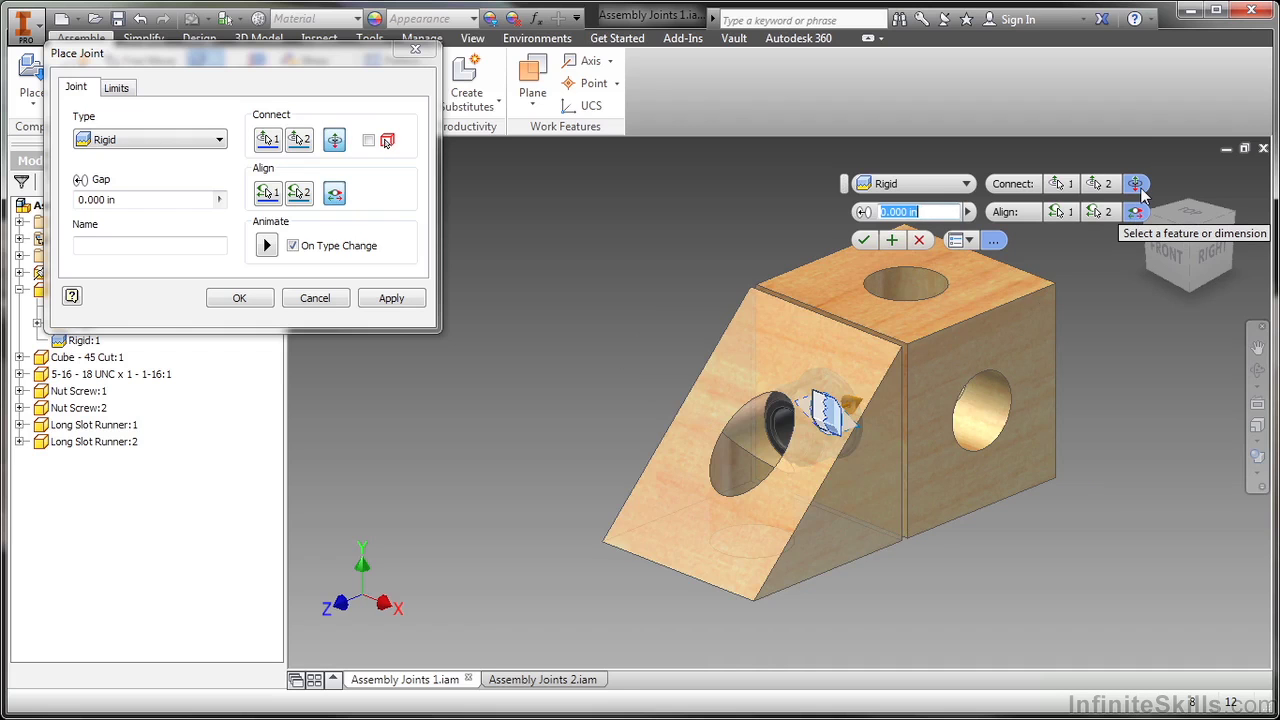
left_click(1136, 213)
left_click(1136, 213)
left_click(891, 240)
Join the midpoint of the 5-16 - 18 UNC threaded stud into the cube's right-facing hole with a Cylindrical joint.
scroll(640, 335, "down", 2)
scroll(631, 333, "down", 2)
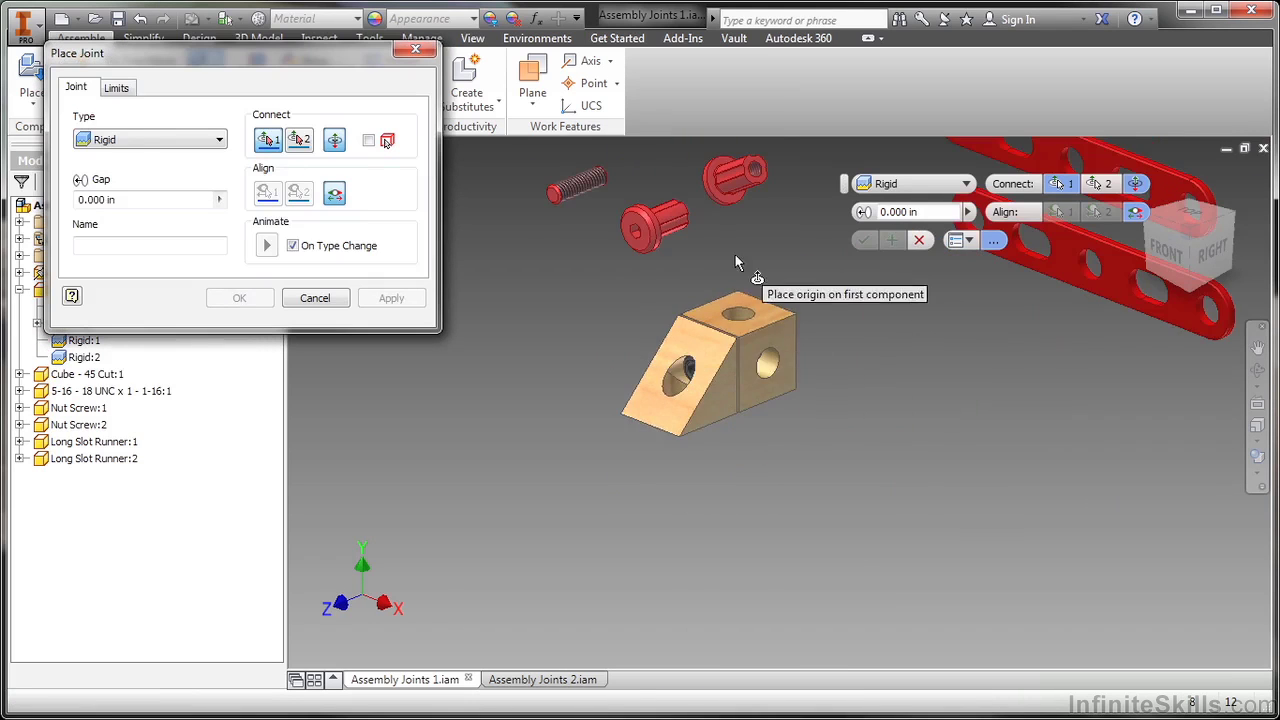
scroll(580, 190, "up", 2)
scroll(583, 188, "up", 1)
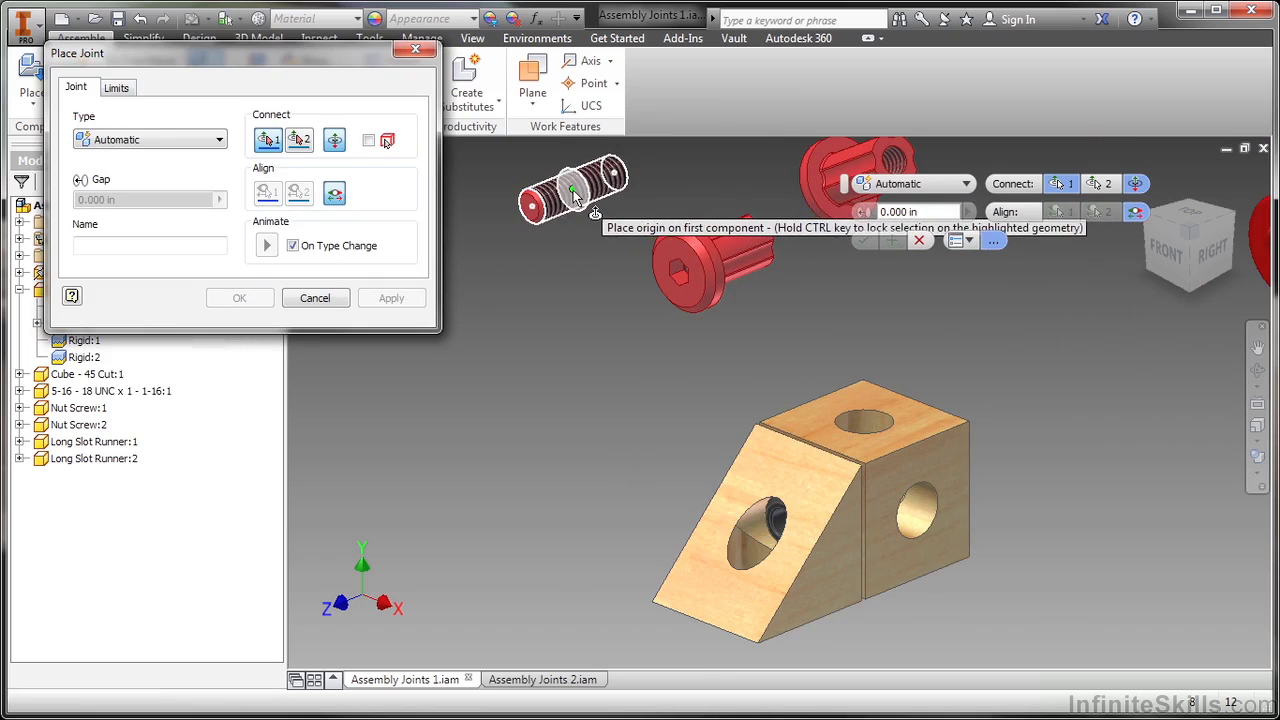
left_click(576, 196)
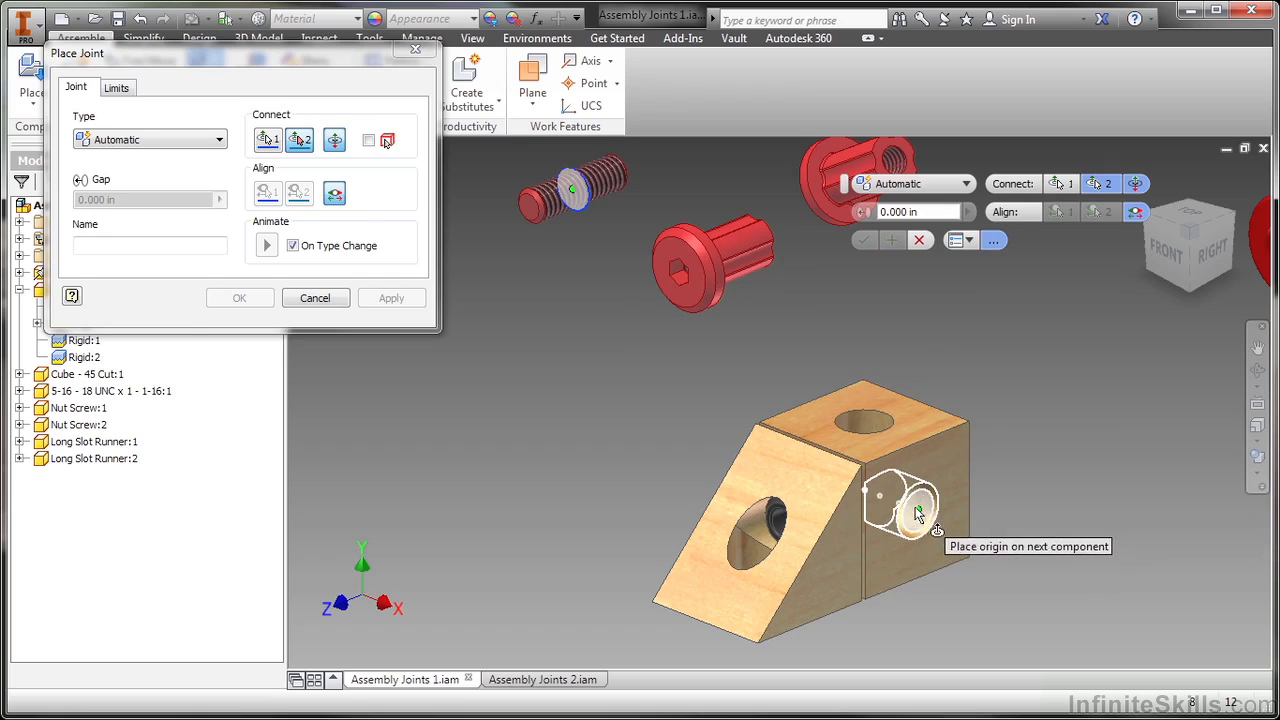
left_click(852, 484)
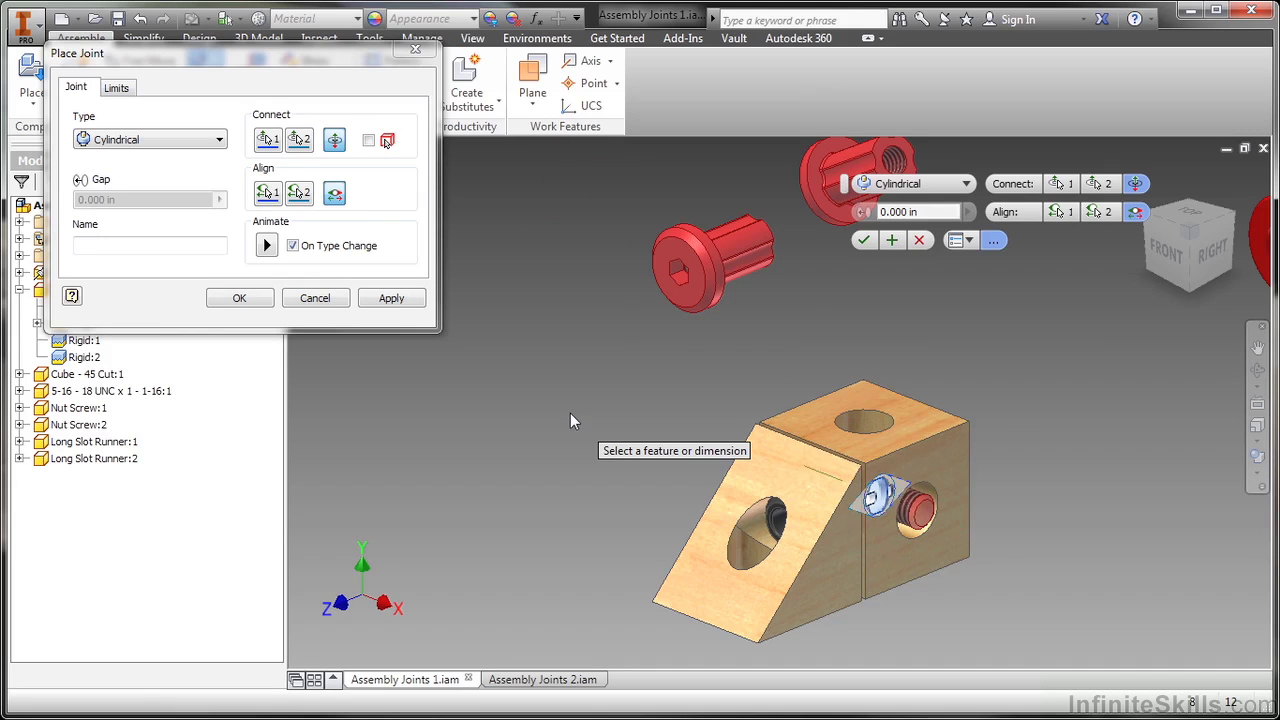
key("F2")
left_click_drag(1038, 311, 987, 398)
middle_click_drag(987, 398, 932, 218, "shift")
left_click(891, 240)
key("Escape")
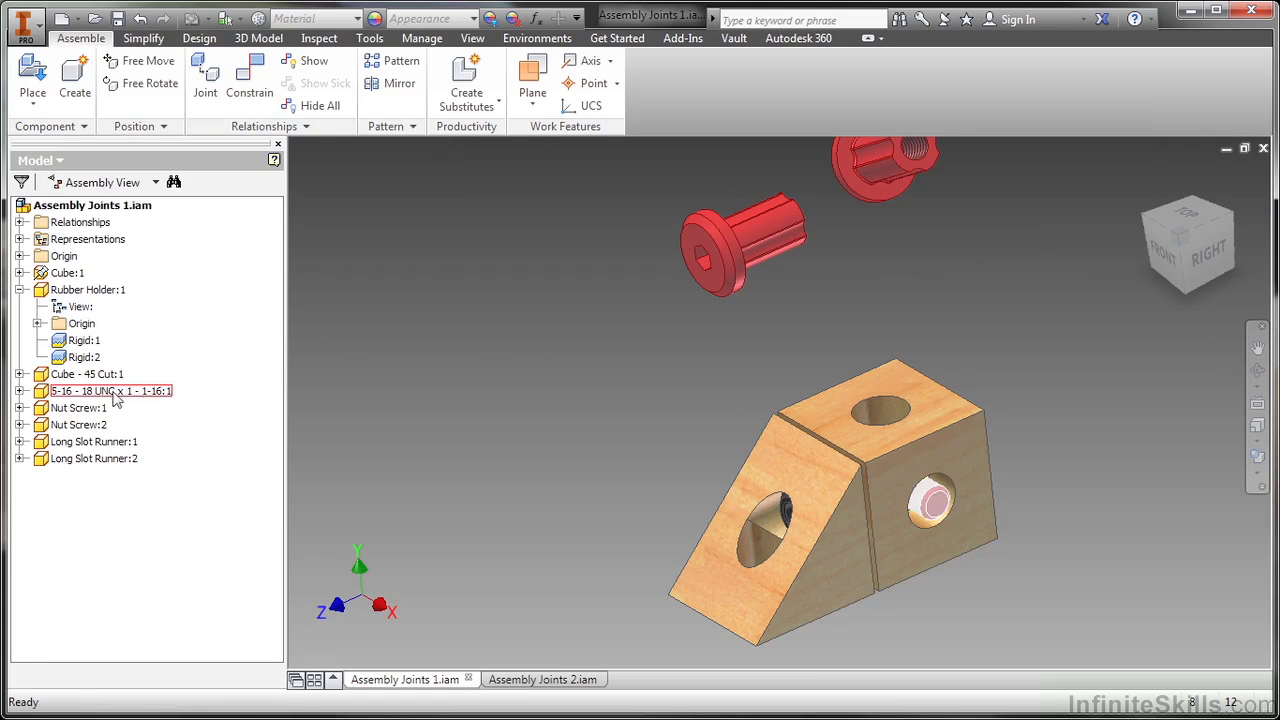
Open the threaded stud's Cylindrical joint for editing and try inverting its alignment direction.
left_click(19, 392)
right_click(90, 480)
left_click(108, 543)
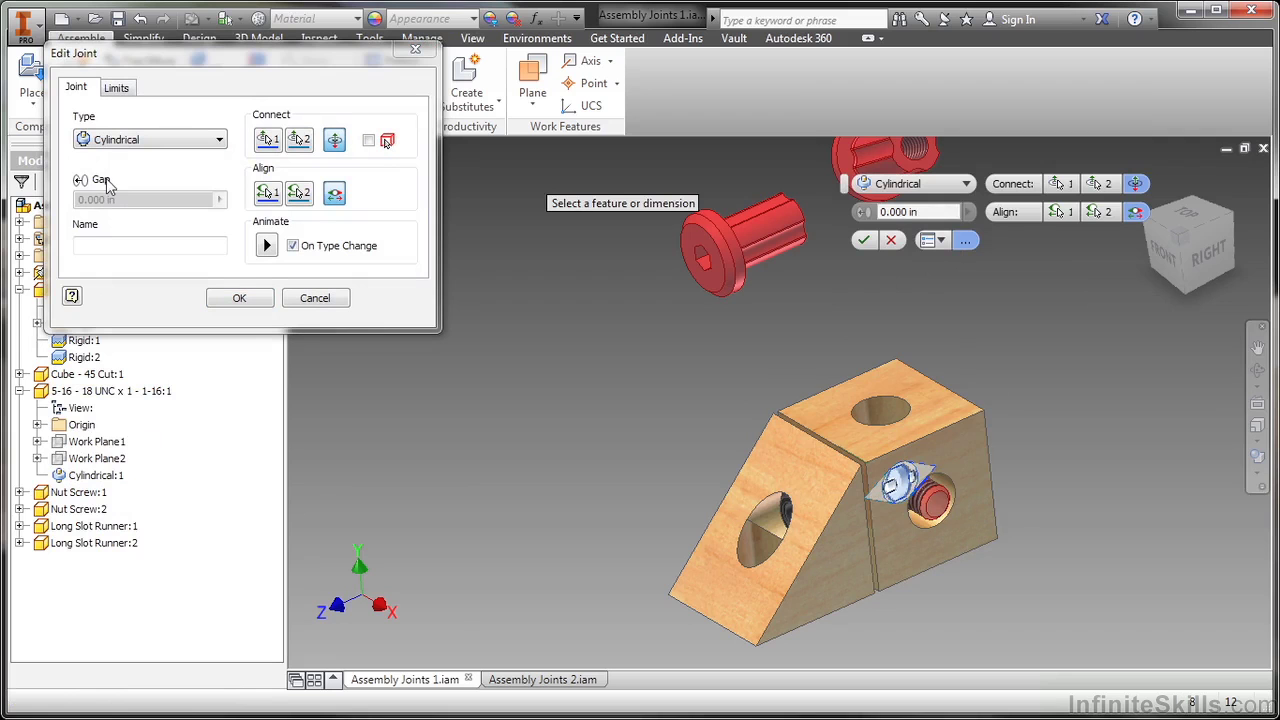
left_click(335, 196)
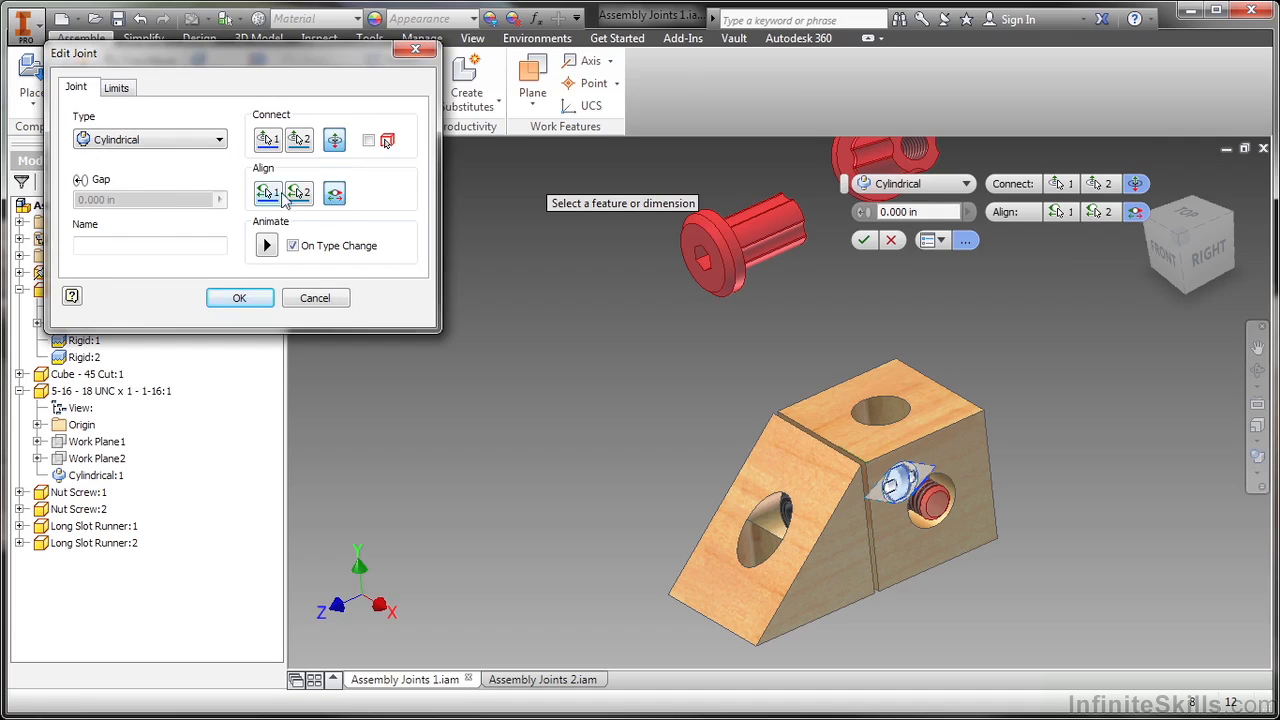
left_click(314, 298)
Delete the threaded stud's Cylindrical joint and pull the stud out above the cube.
right_click(106, 483)
left_click(140, 508)
left_click_drag(930, 500, 899, 316)
Connect the middle of the threaded stud to the inside of the cube's right-facing hole and accept the Cylindrical joint.
left_click(205, 88)
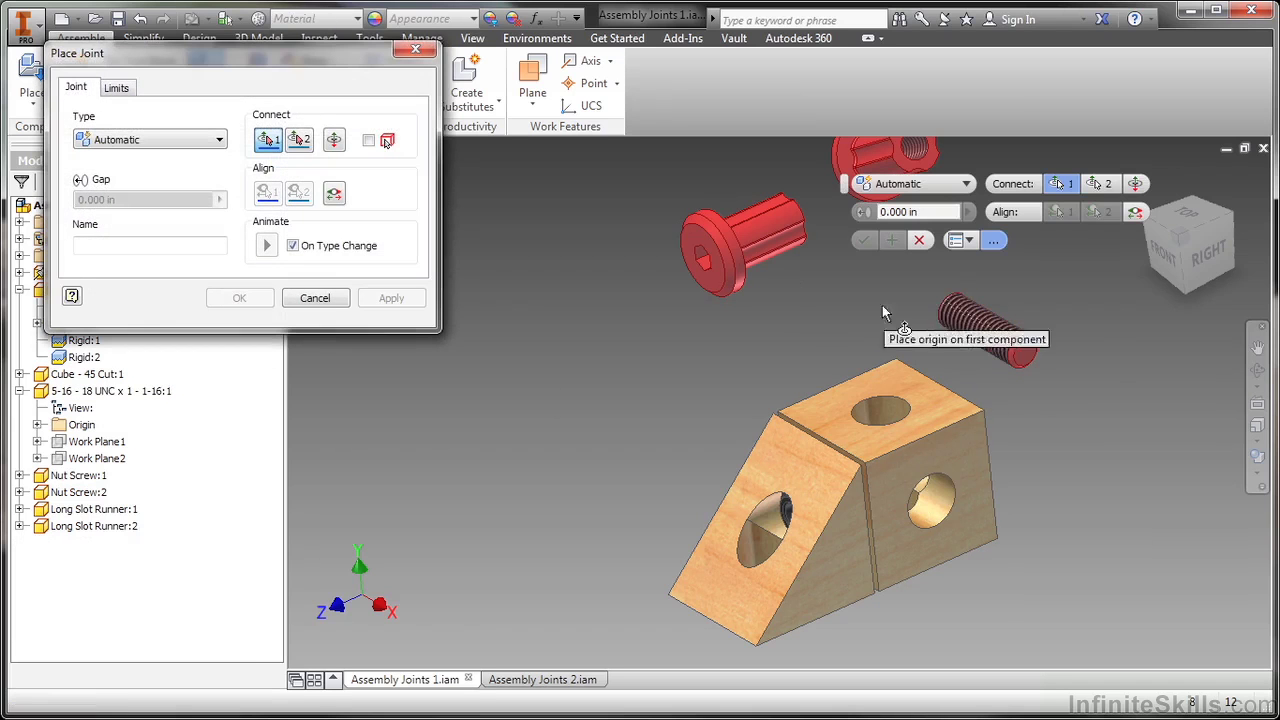
left_click(988, 330)
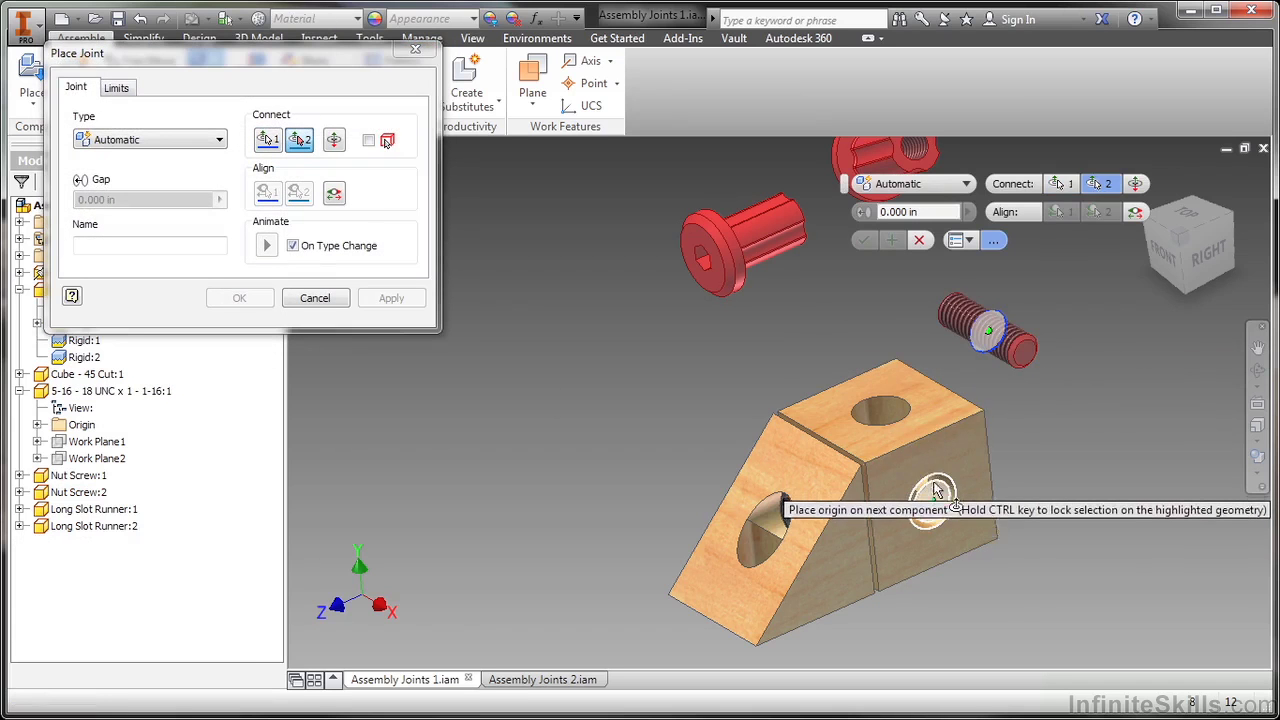
left_click(863, 470)
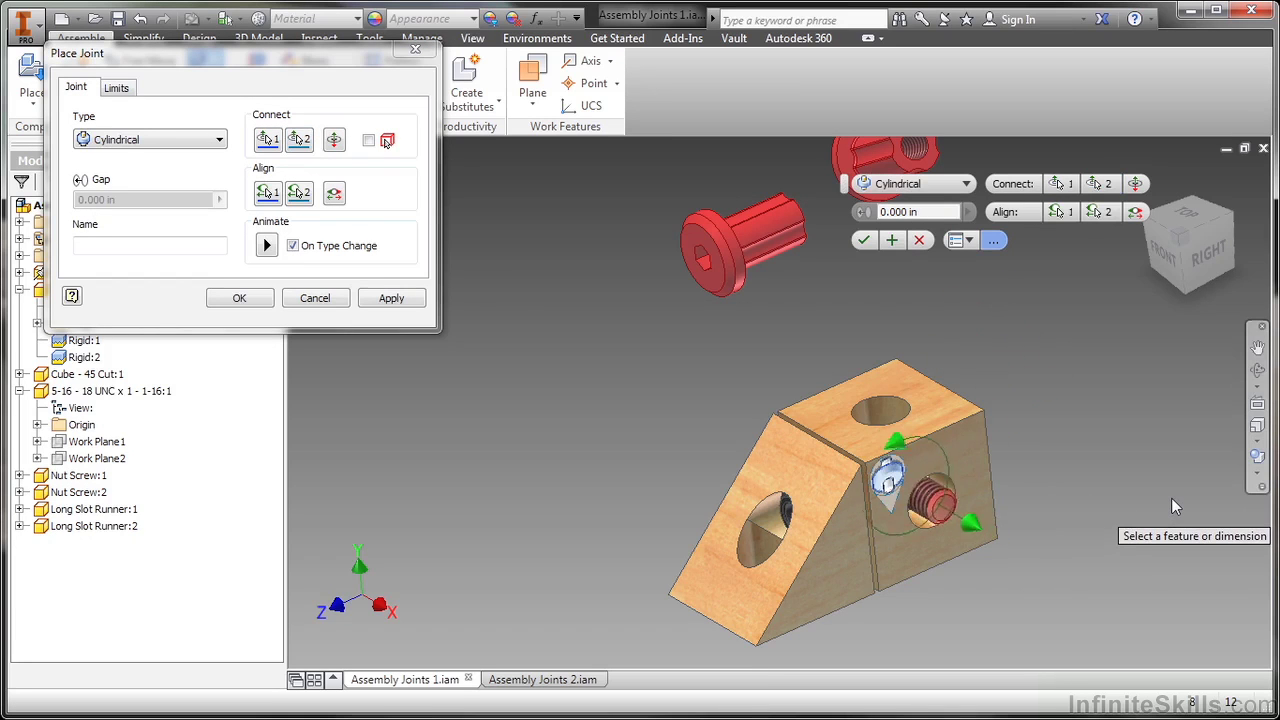
middle_click_drag(1171, 498, 917, 485, "shift")
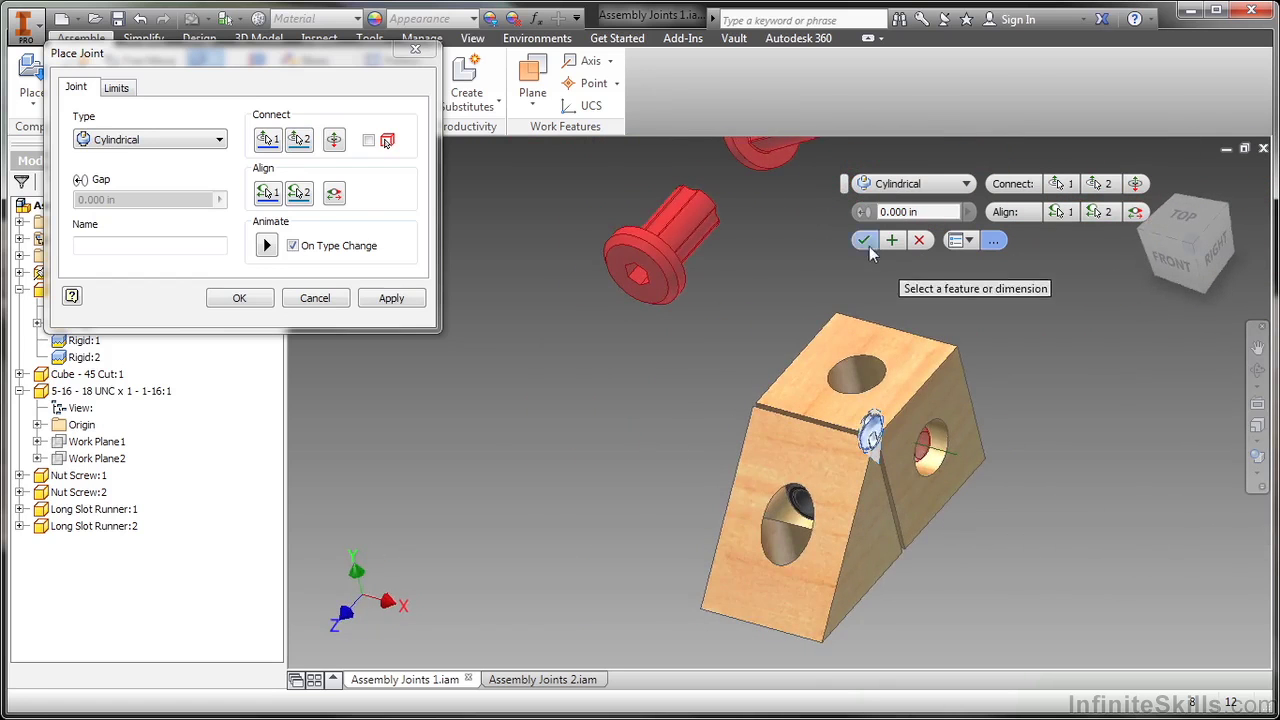
left_click(863, 240)
Join the nearer long slot runner's end hole to the cube's right-facing hole with a Rotational joint, inverted so the runner lies against the face, gap 0.000 in.
middle_click_drag(971, 443, 687, 483, "shift")
key("F6")
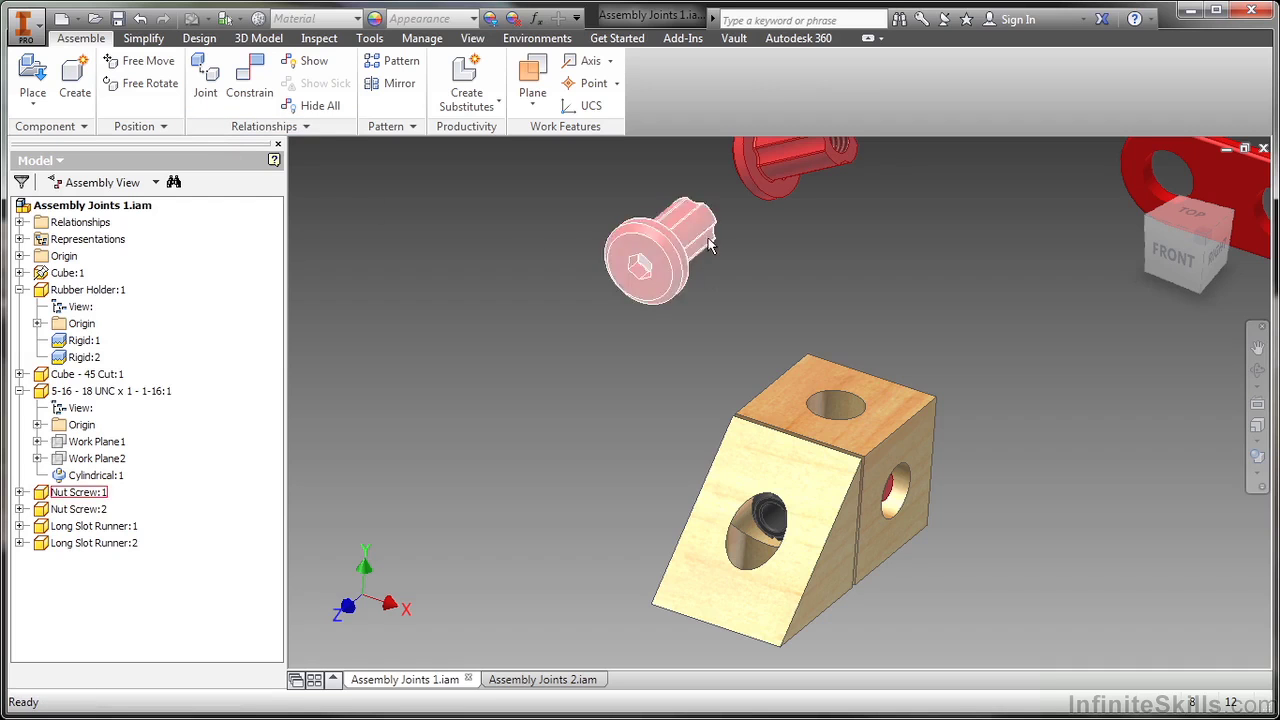
scroll(715, 339, "down", 3)
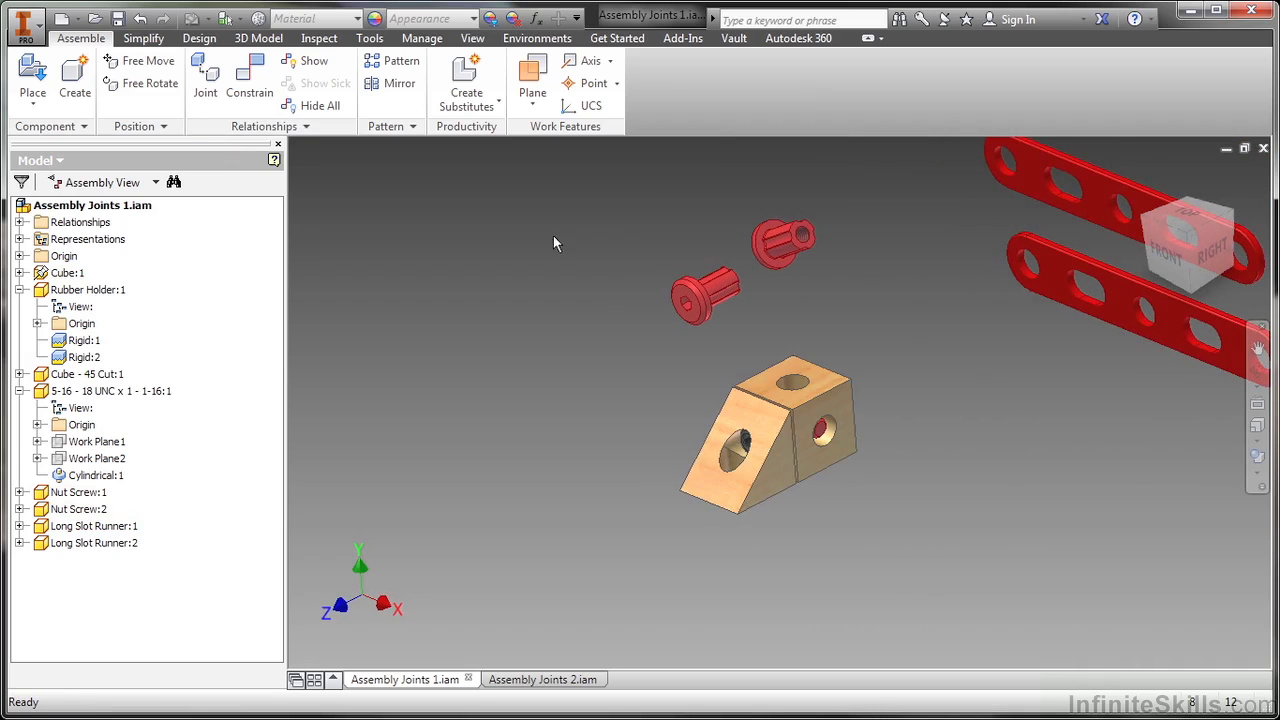
left_click(209, 90)
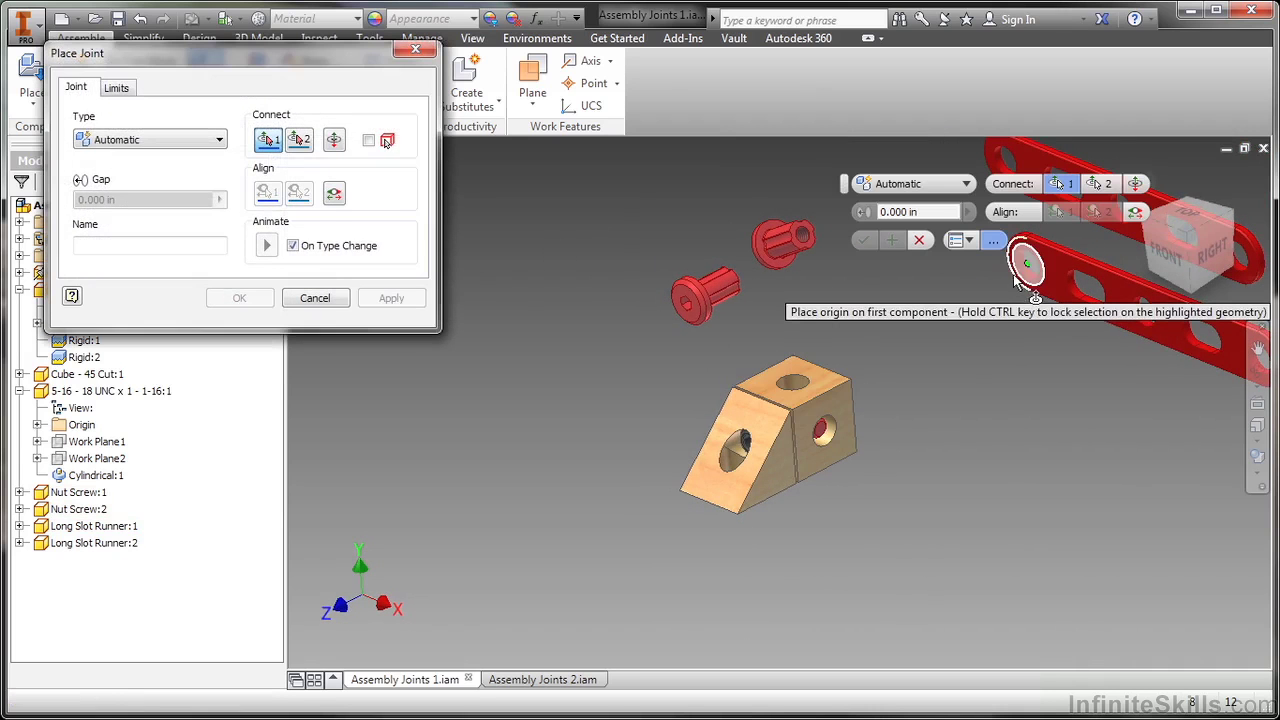
left_click(1026, 264)
left_click(822, 430)
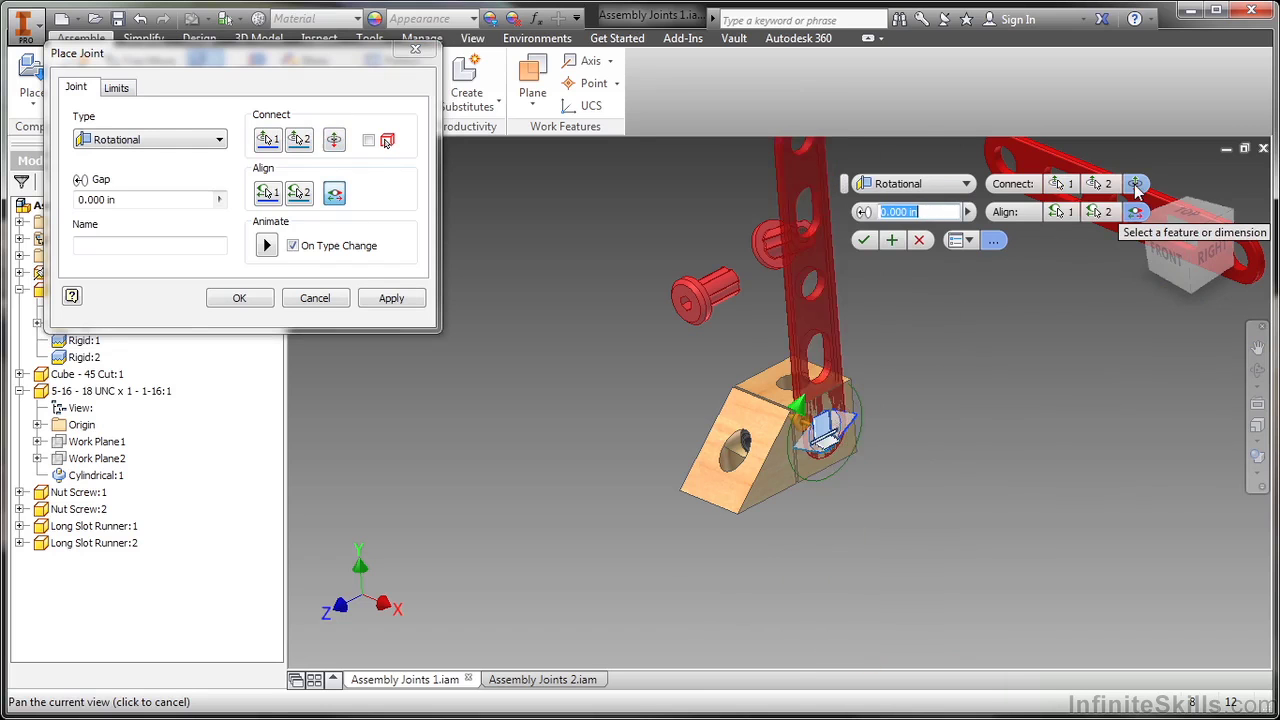
left_click(864, 240)
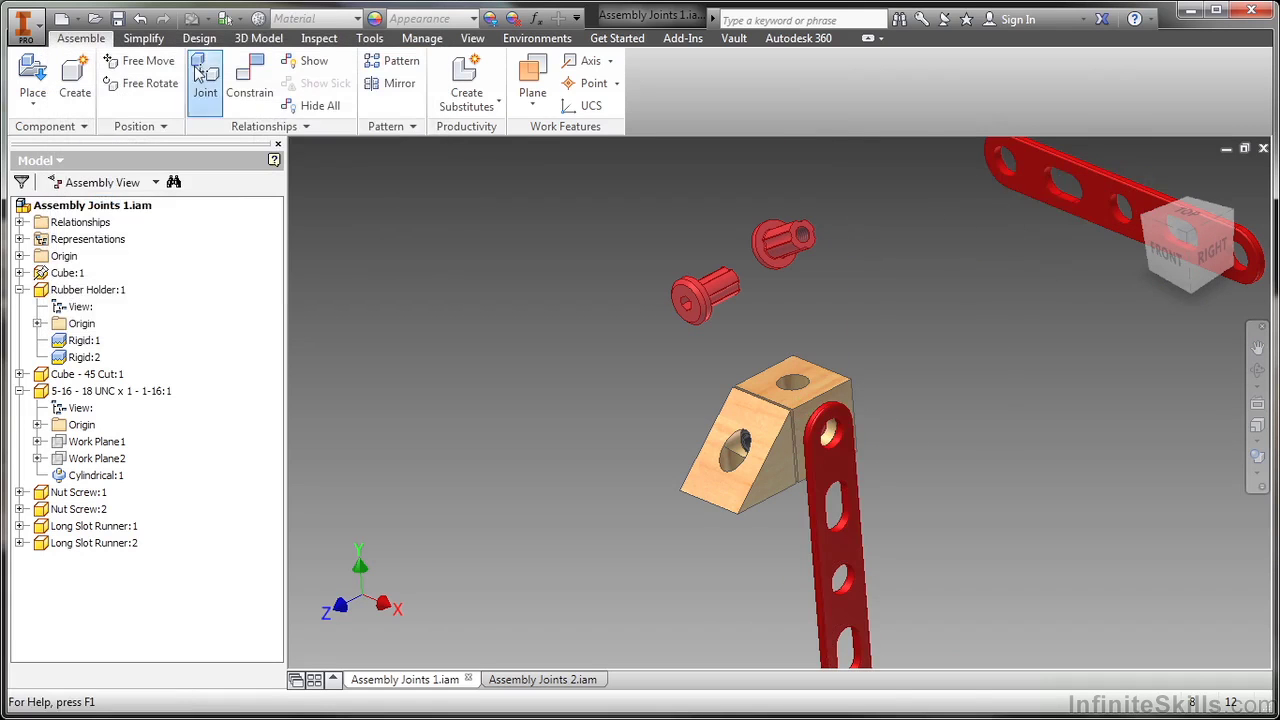
Join the remaining long slot runner's end hole to the cube's opposite side hole with a Rotational joint at gap 0.000 in.
key("j")
left_click(866, 158)
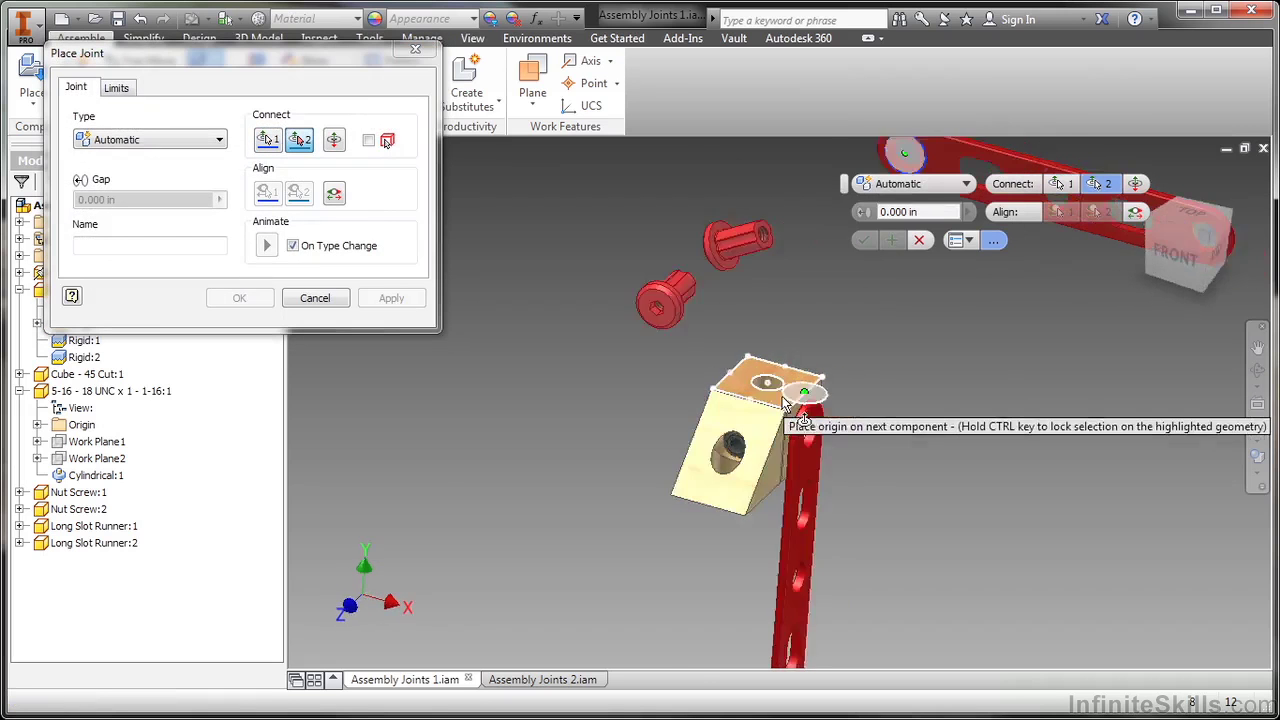
left_click(775, 414)
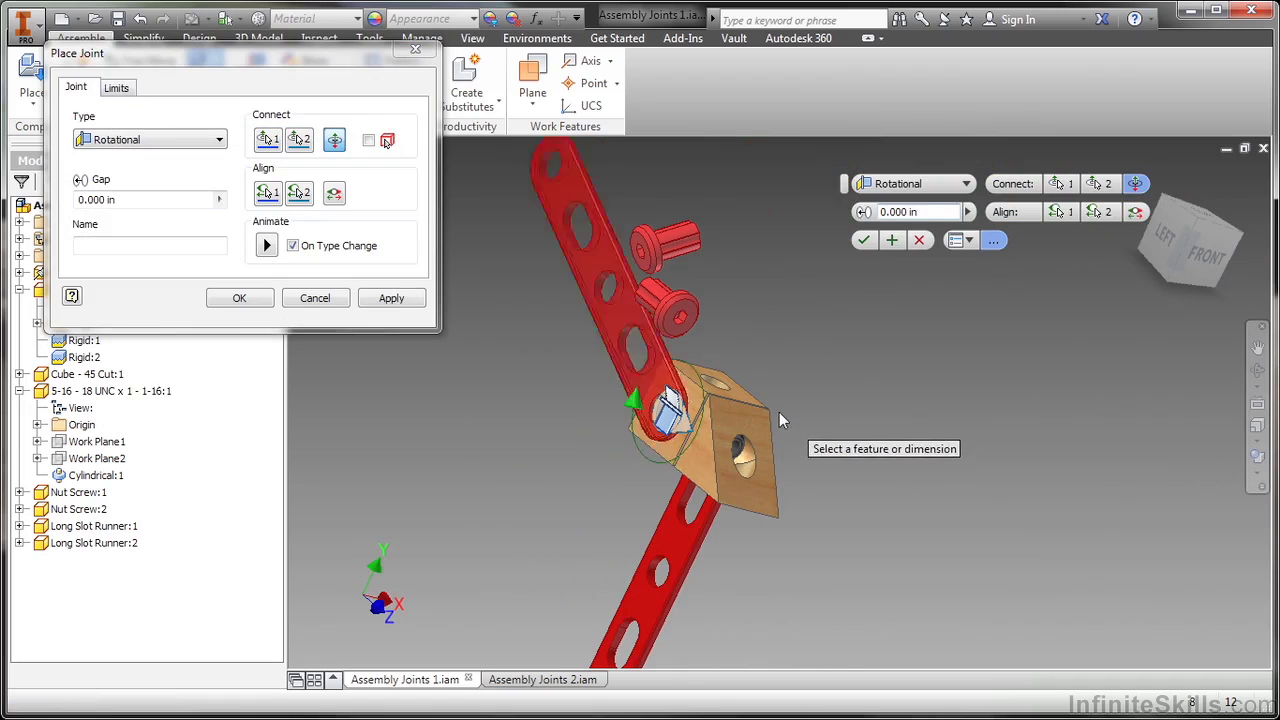
left_click(863, 240)
key("F6")
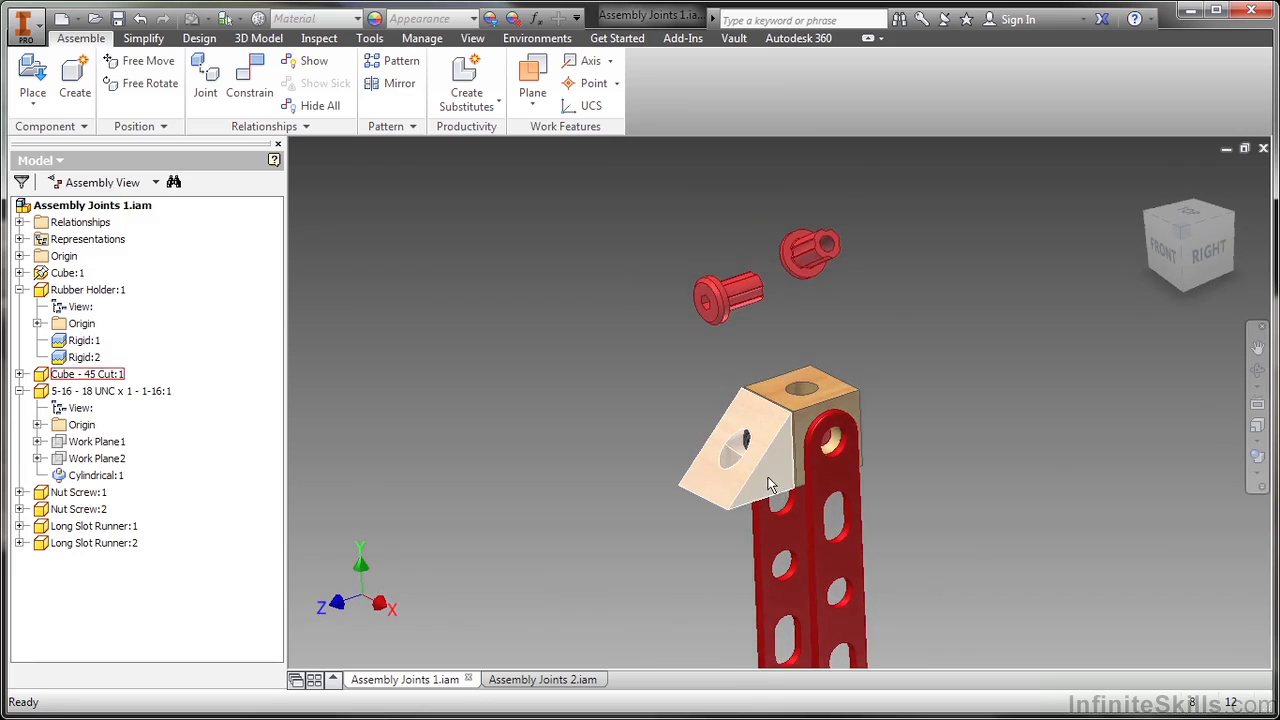
Edit the 45-cut cube's Rigid joint and reverse its alignment direction so the cube flips over.
scroll(775, 485, "down", 2)
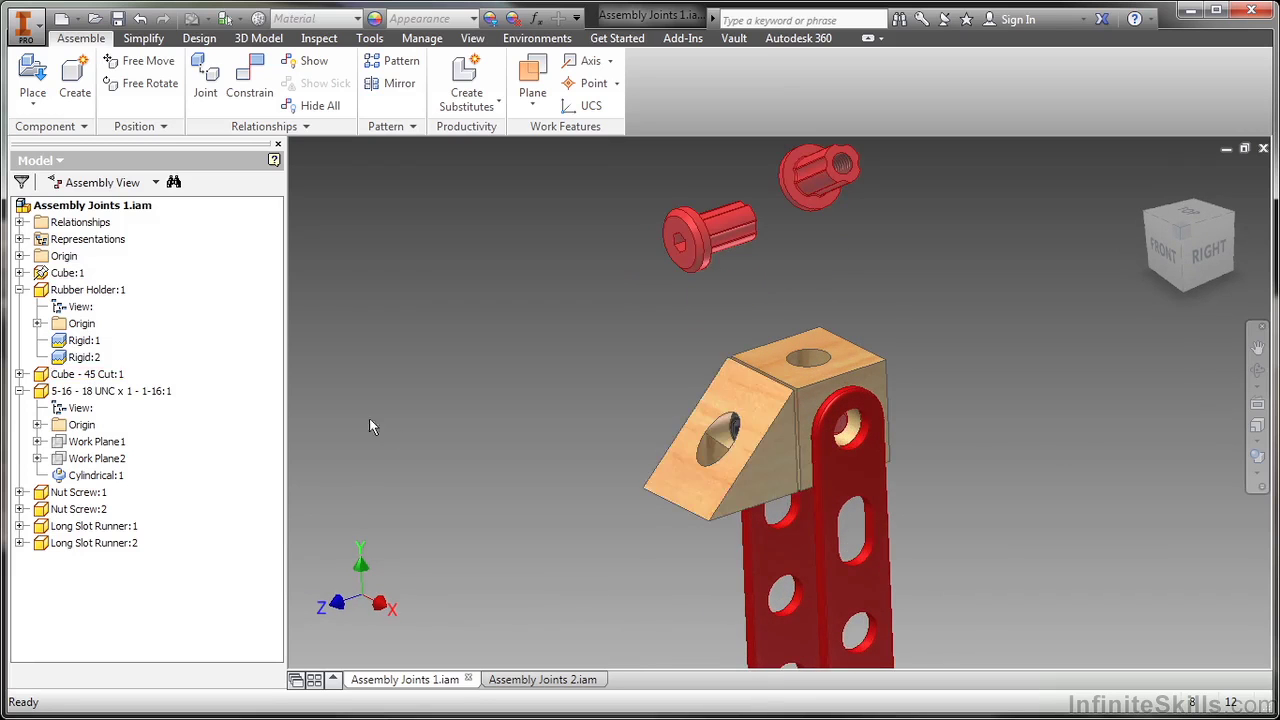
left_click(19, 374)
right_click(82, 426)
left_click(107, 494)
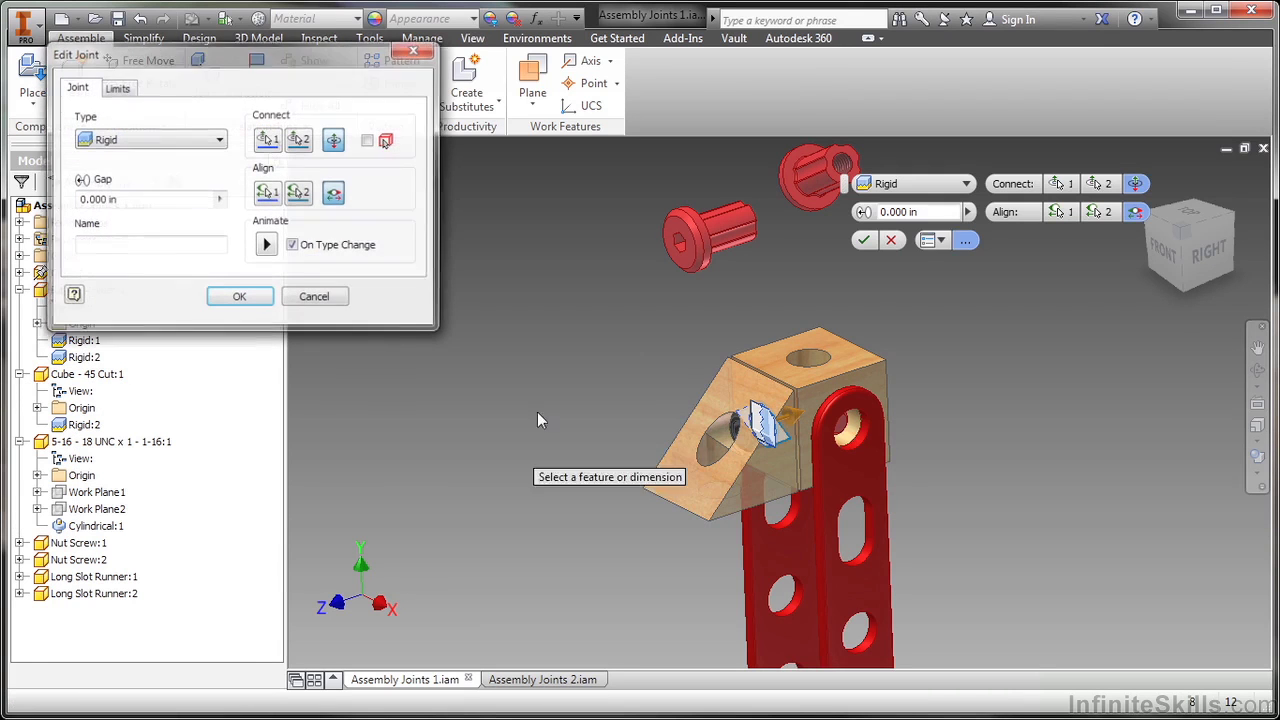
left_click(1136, 214)
left_click(863, 240)
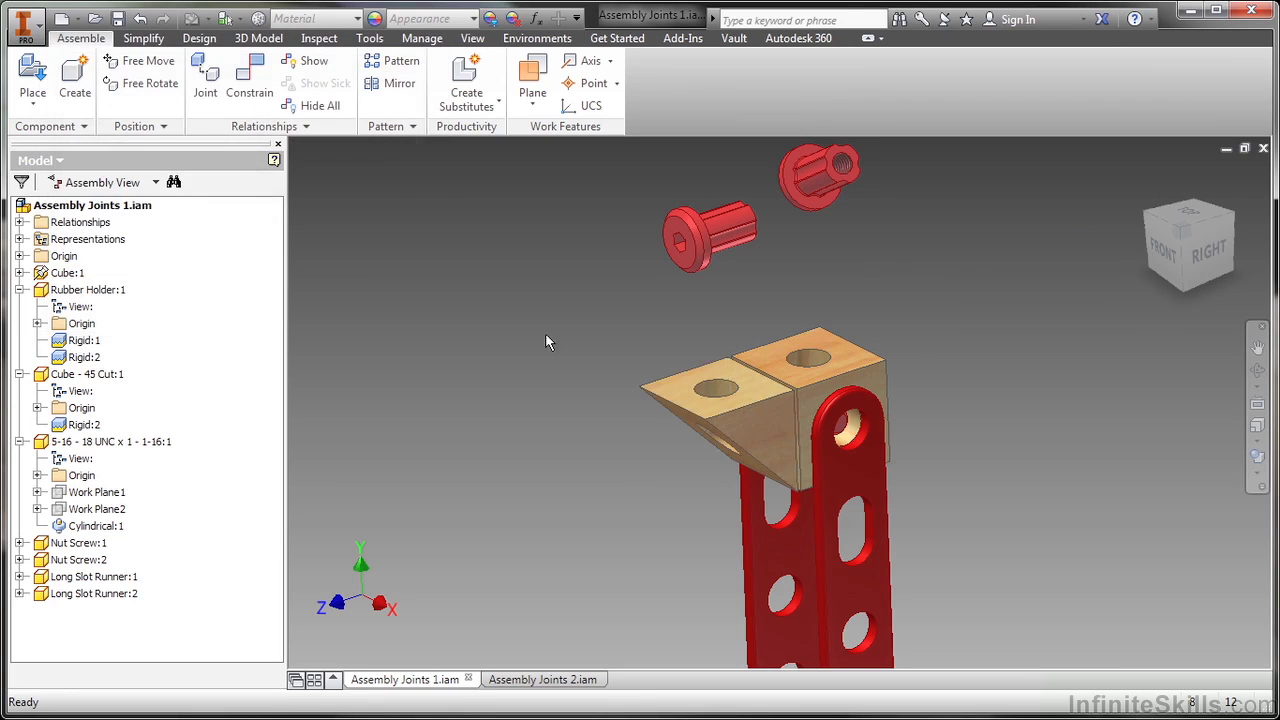
Swing the nearer slot runner outward around its Rotational joint and undo the movement.
left_click(752, 416)
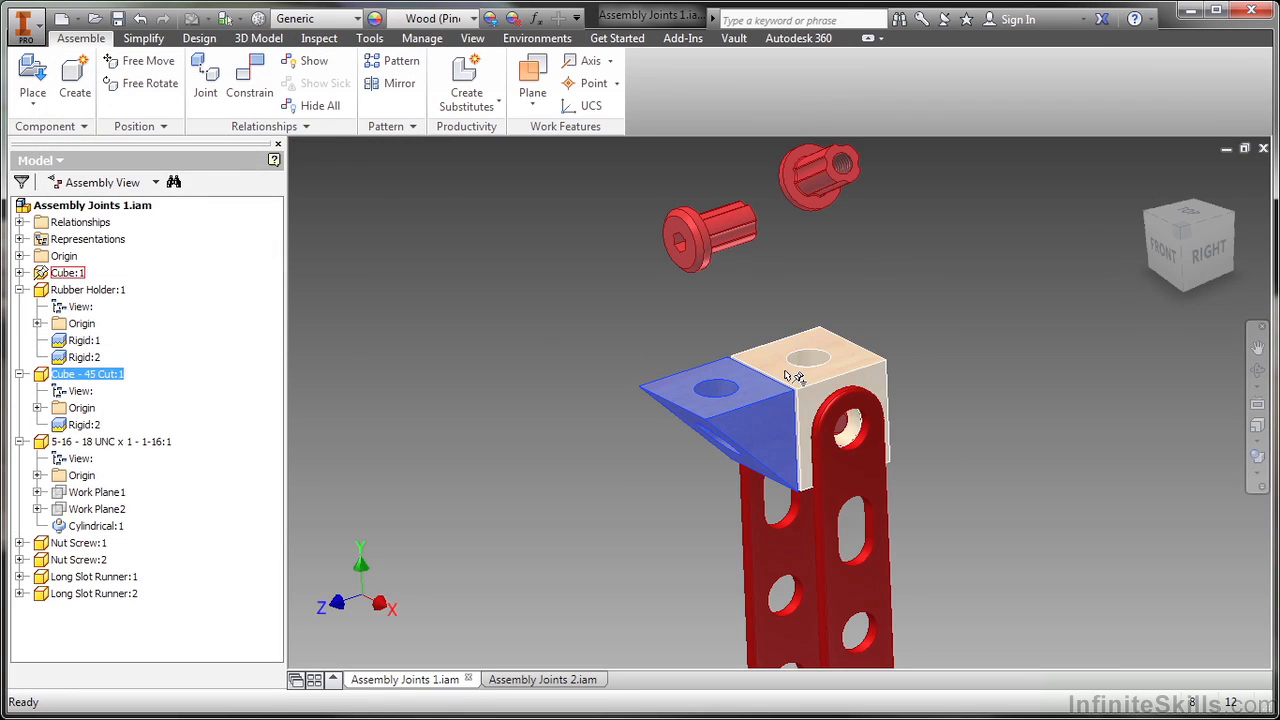
left_click_drag(855, 490, 503, 282)
right_click(503, 282)
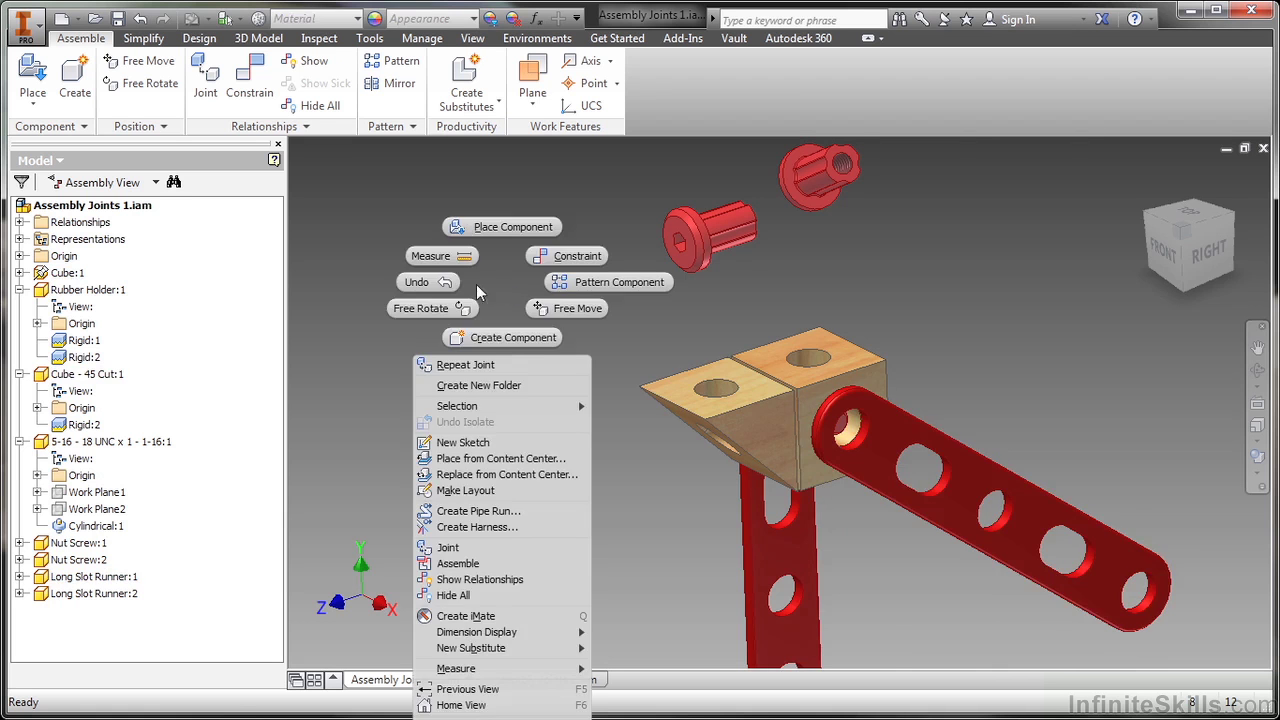
left_click(445, 284)
Join the upper nut screw to the nearer slot runner's end hole with an inverted Rigid joint, gap 0.000 in, with its head outside.
left_click(203, 92)
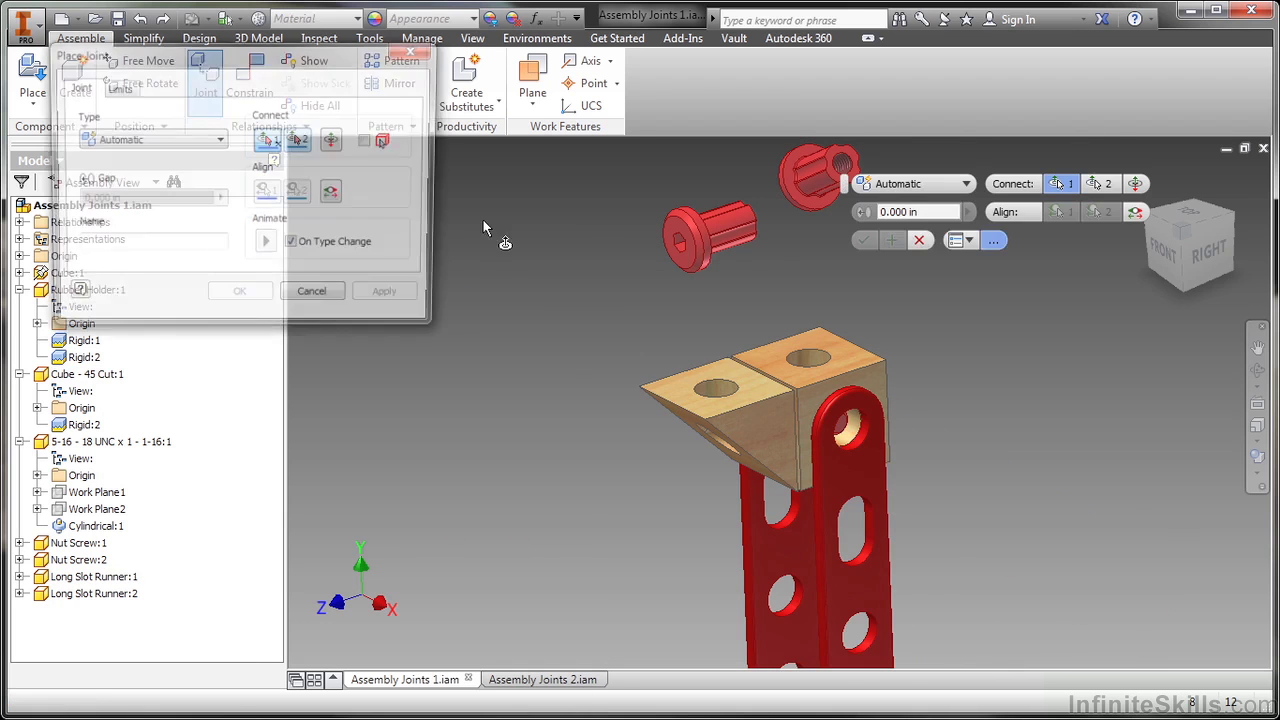
left_click(905, 185)
left_click(898, 228)
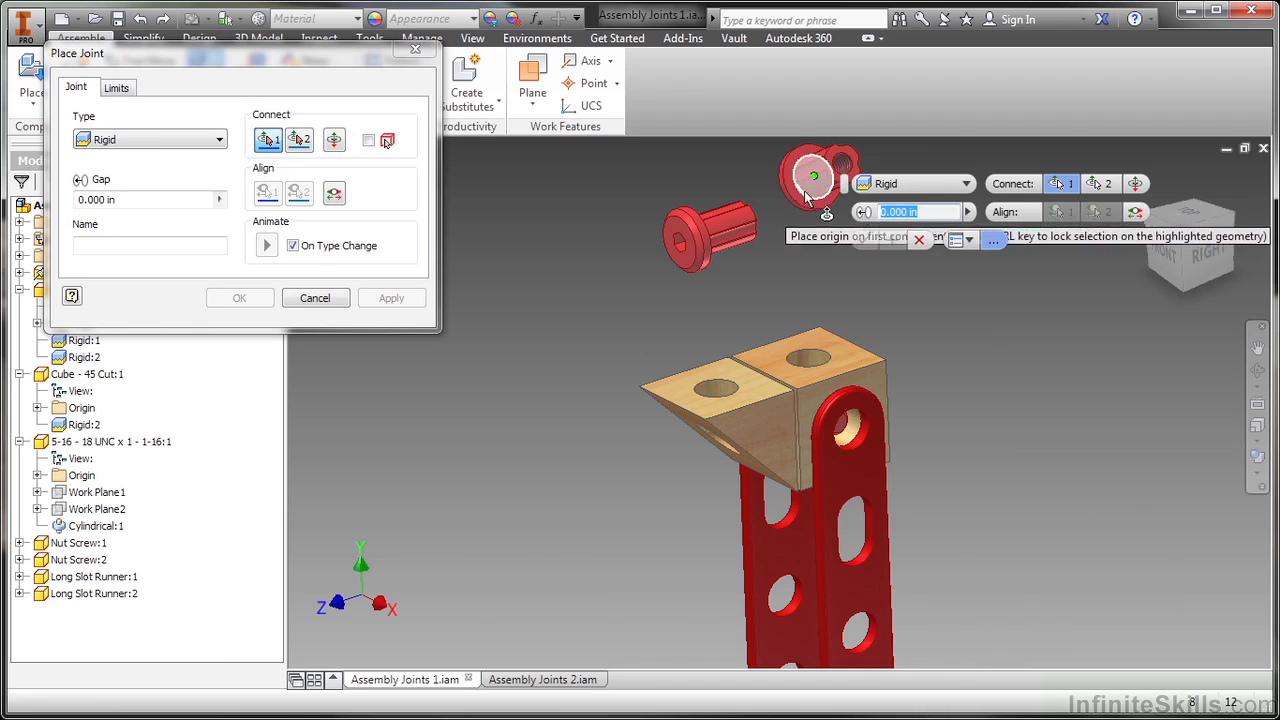
scroll(790, 200, "up", 2)
left_click(829, 162)
scroll(779, 220, "down", 2)
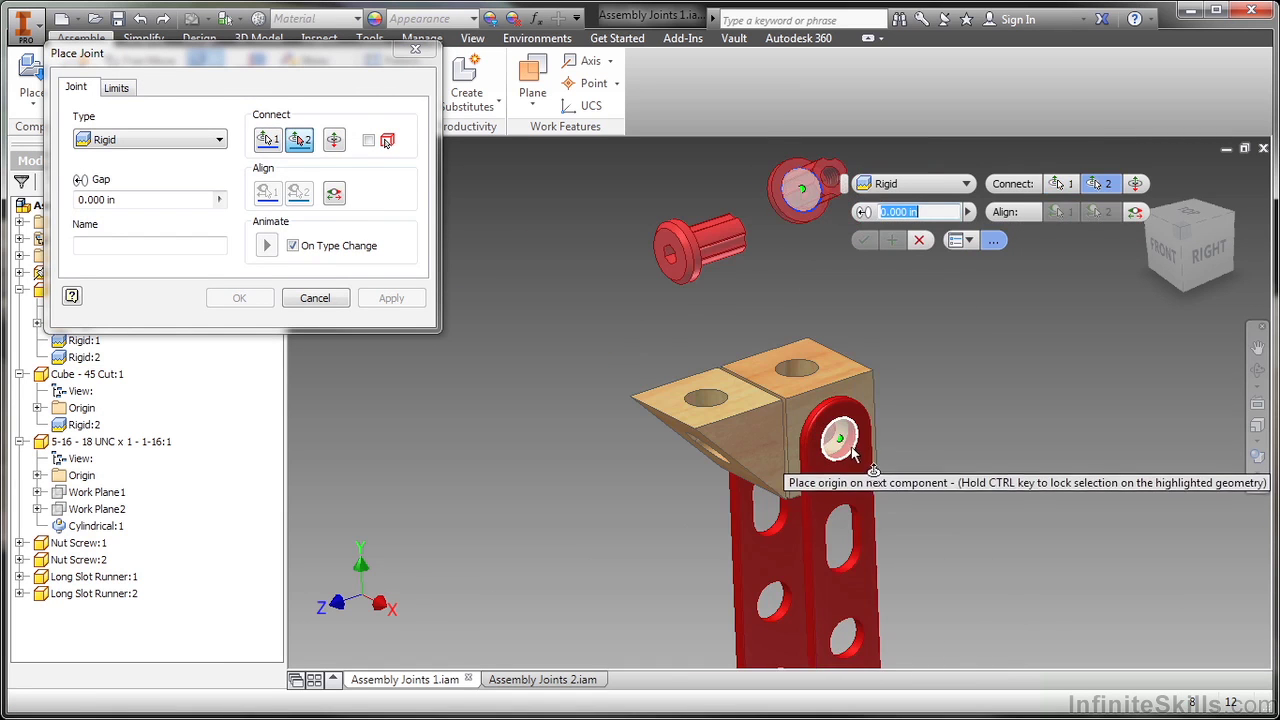
left_click(846, 436)
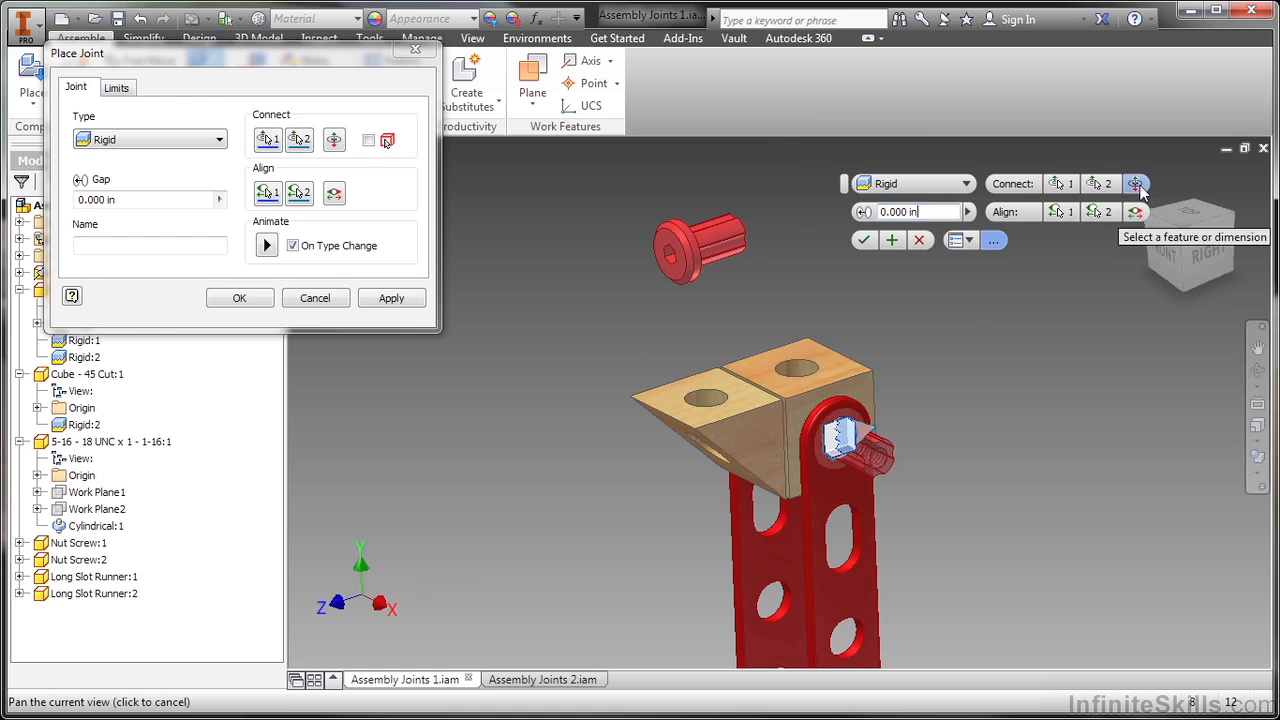
left_click(864, 240)
Join the second nut screw to the other slot runner's end hole with a Rigid joint, gap 0.000 in, shank pointing inward.
middle_click_drag(864, 240, 324, 217, "shift")
left_click(205, 80)
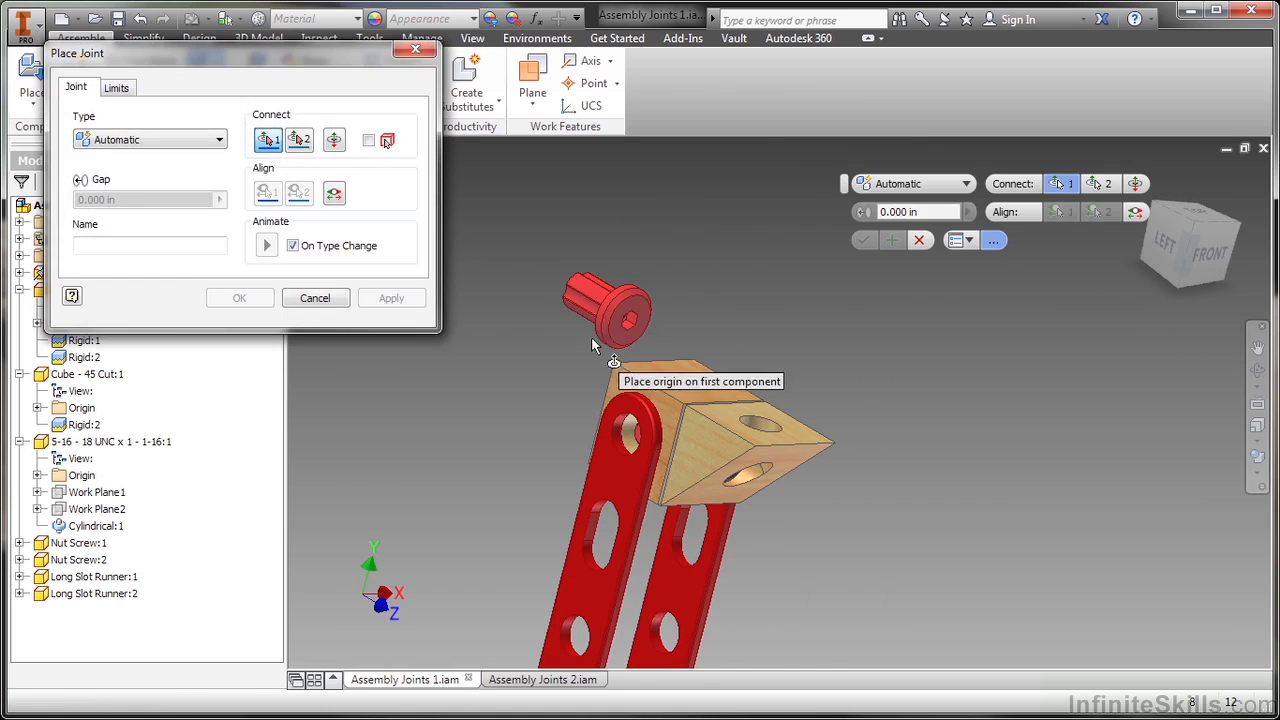
left_click(618, 313)
left_click(632, 415)
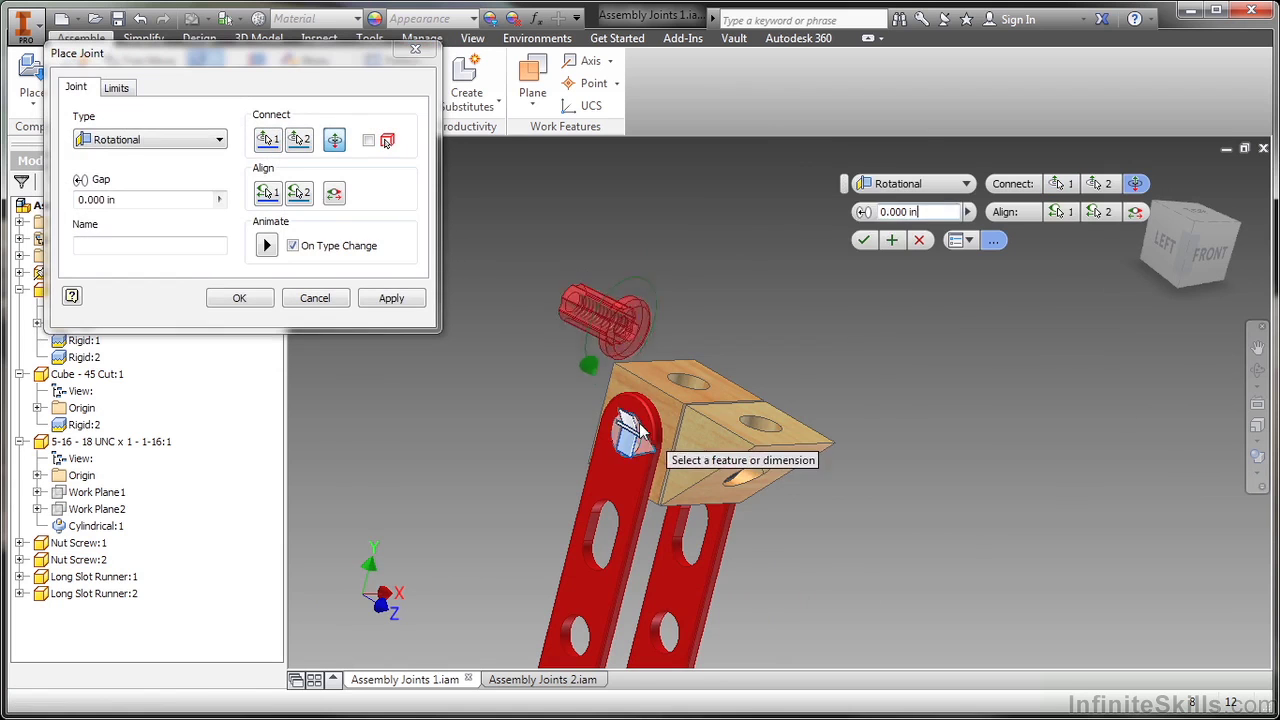
left_click(905, 184)
left_click(895, 200)
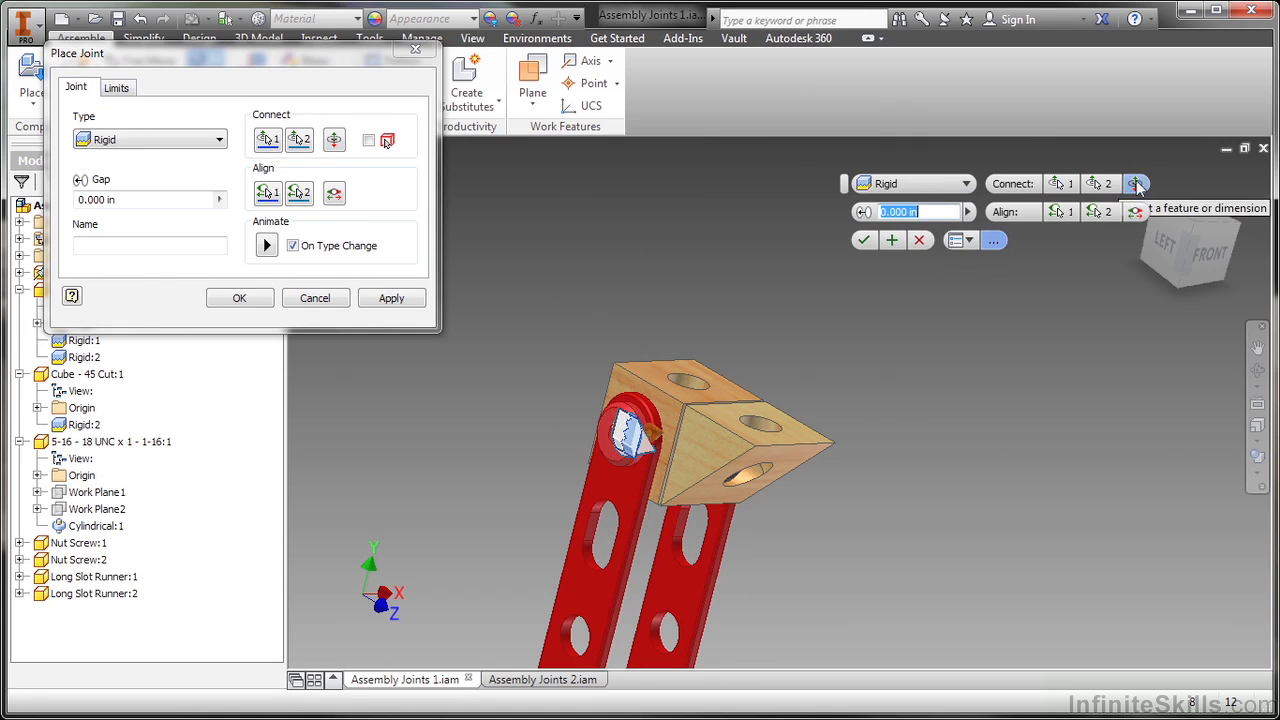
left_click(864, 241)
key("F6")
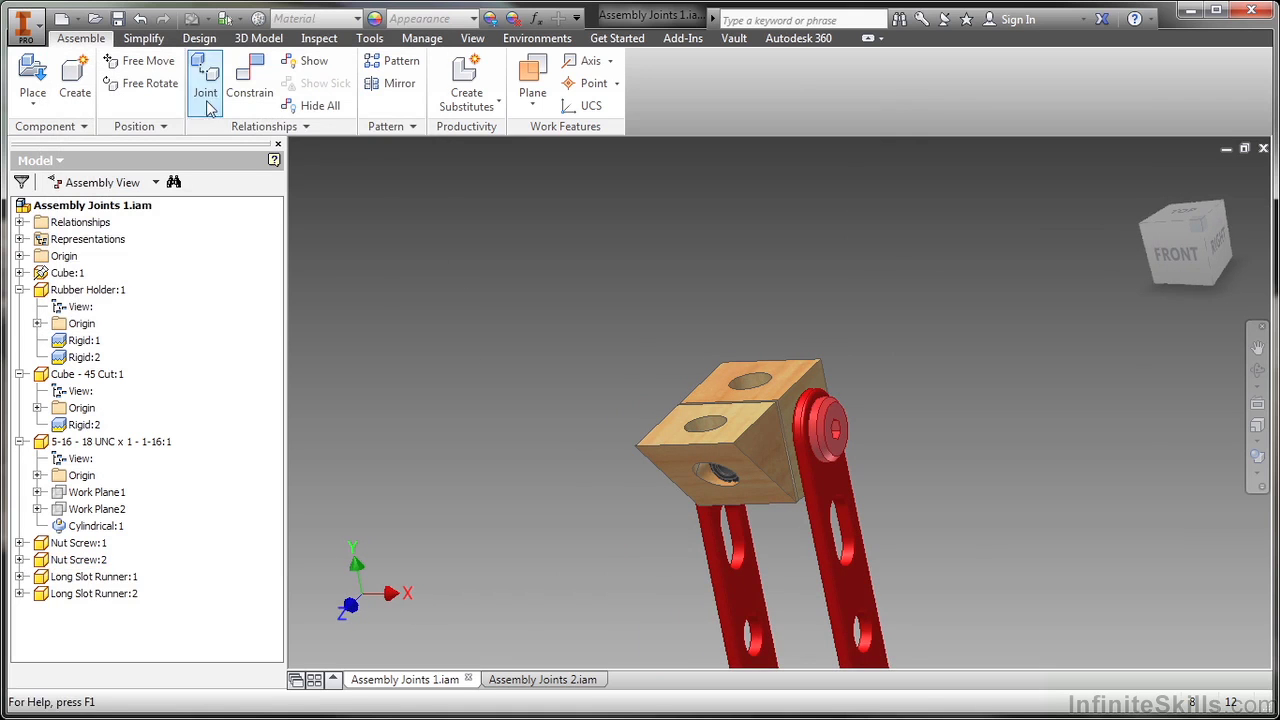
key("j")
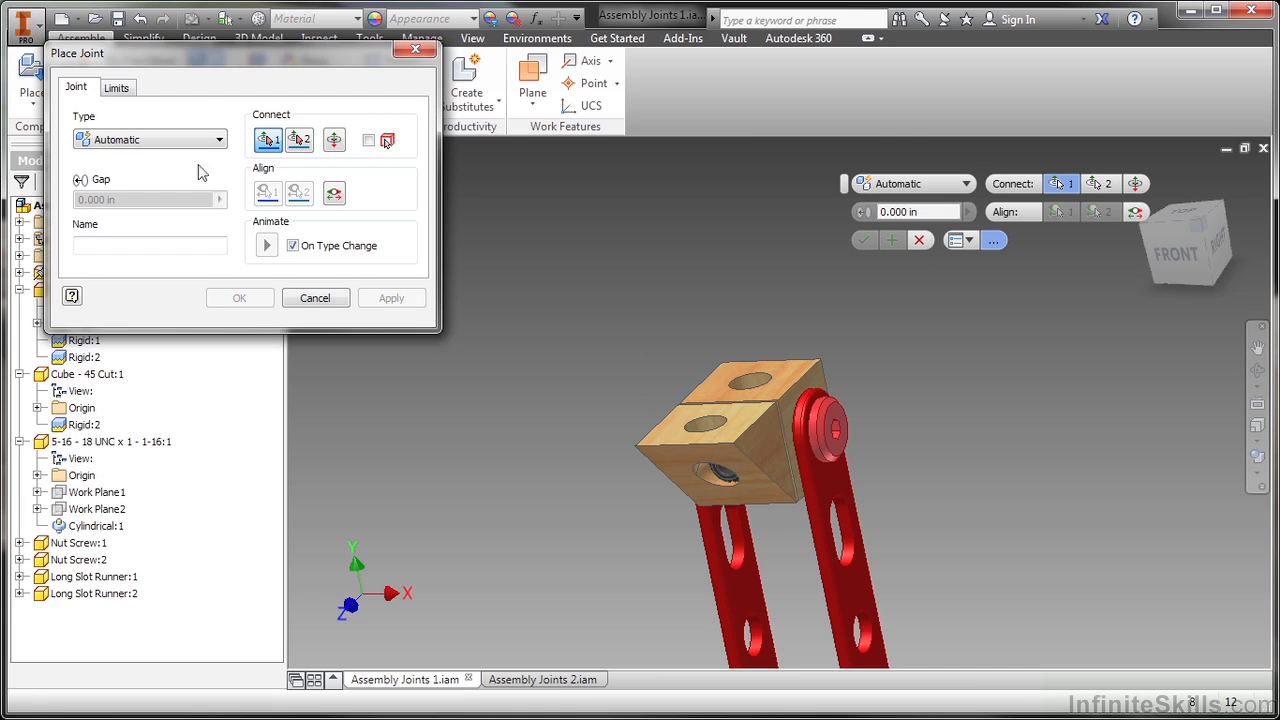
left_click(308, 299)
key("F6")
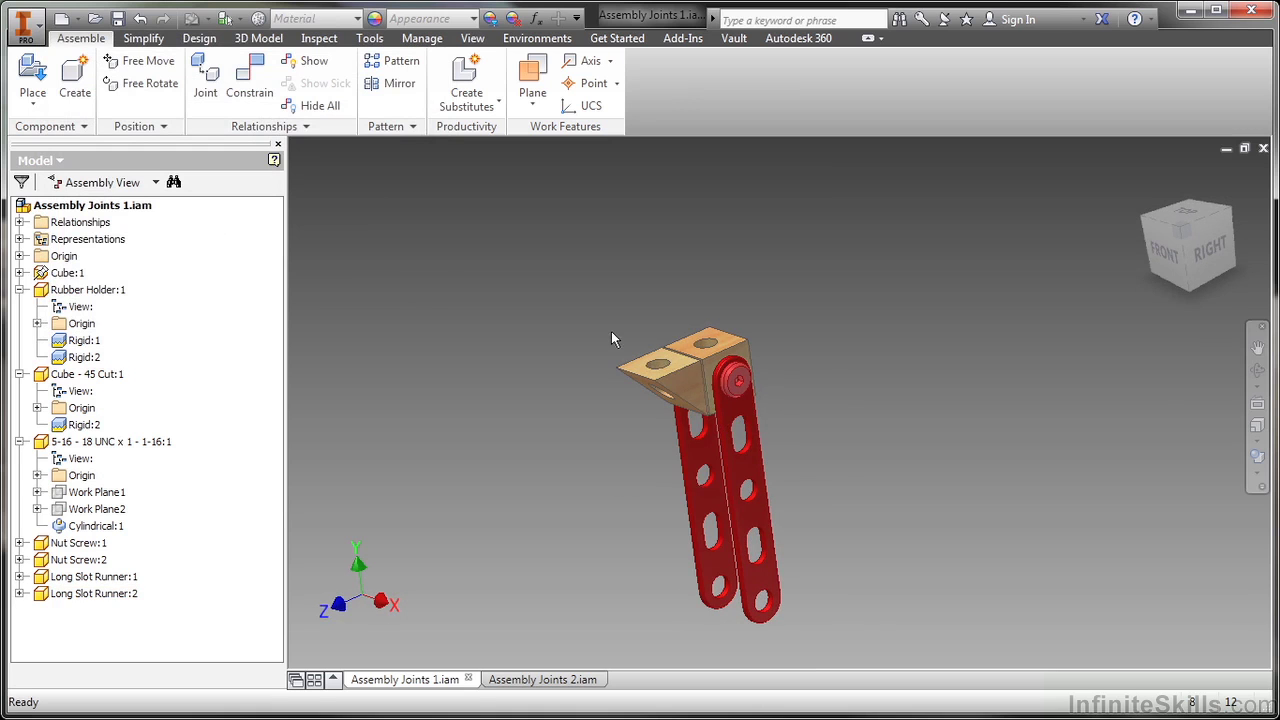
Switch to Assembly Joints 2.iam and place one instance of Assembly Joints 1.iam from the Chapter 9 folder beside the blocks.
left_click(519, 685)
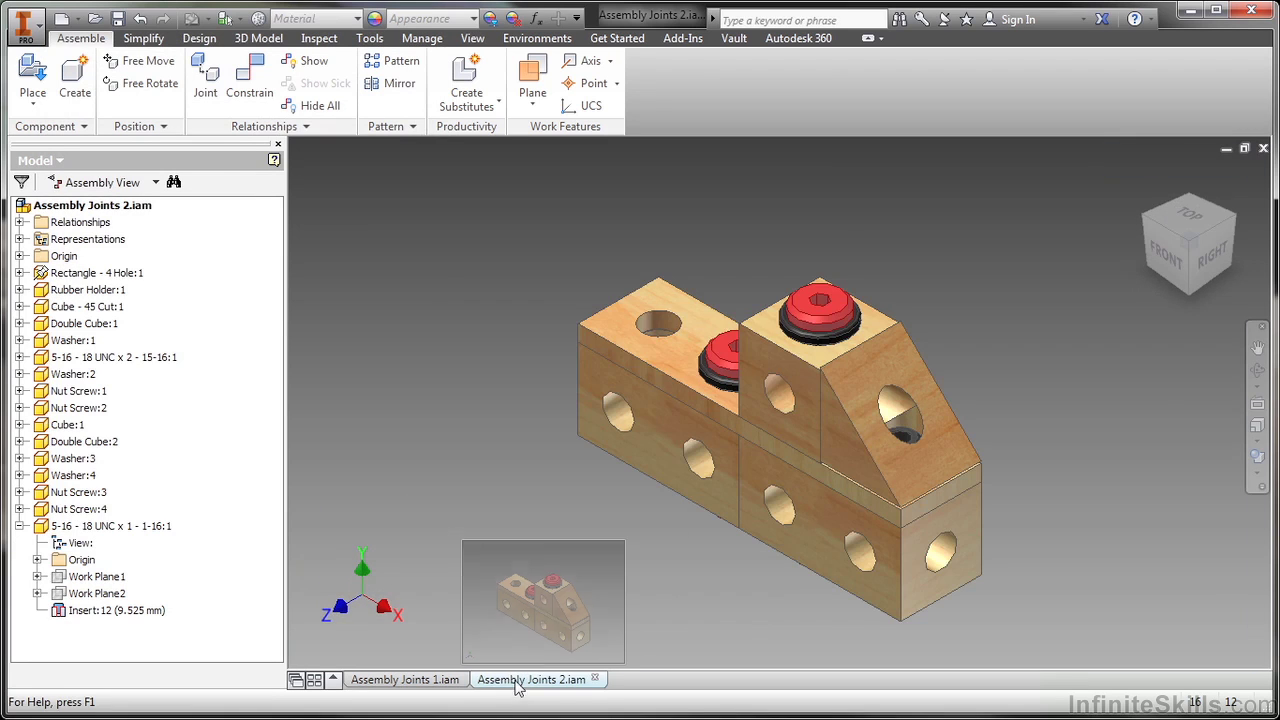
left_click(33, 88)
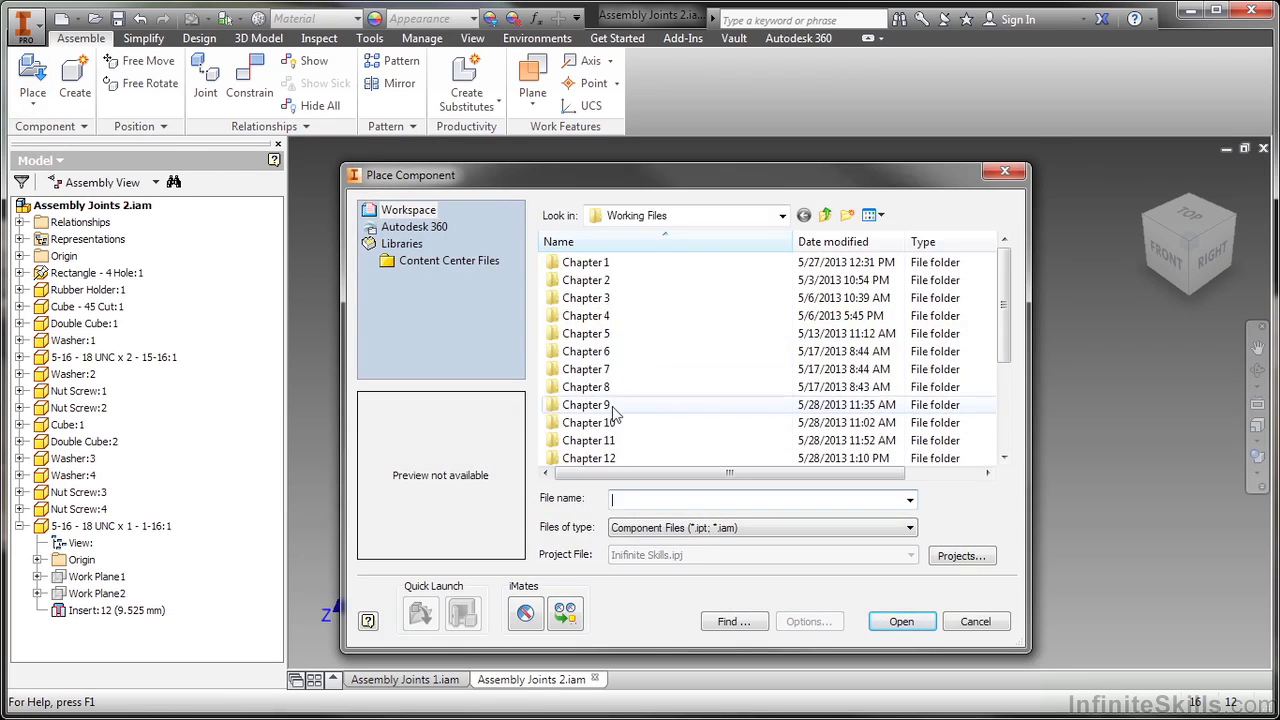
double_click(588, 405)
left_click(640, 334)
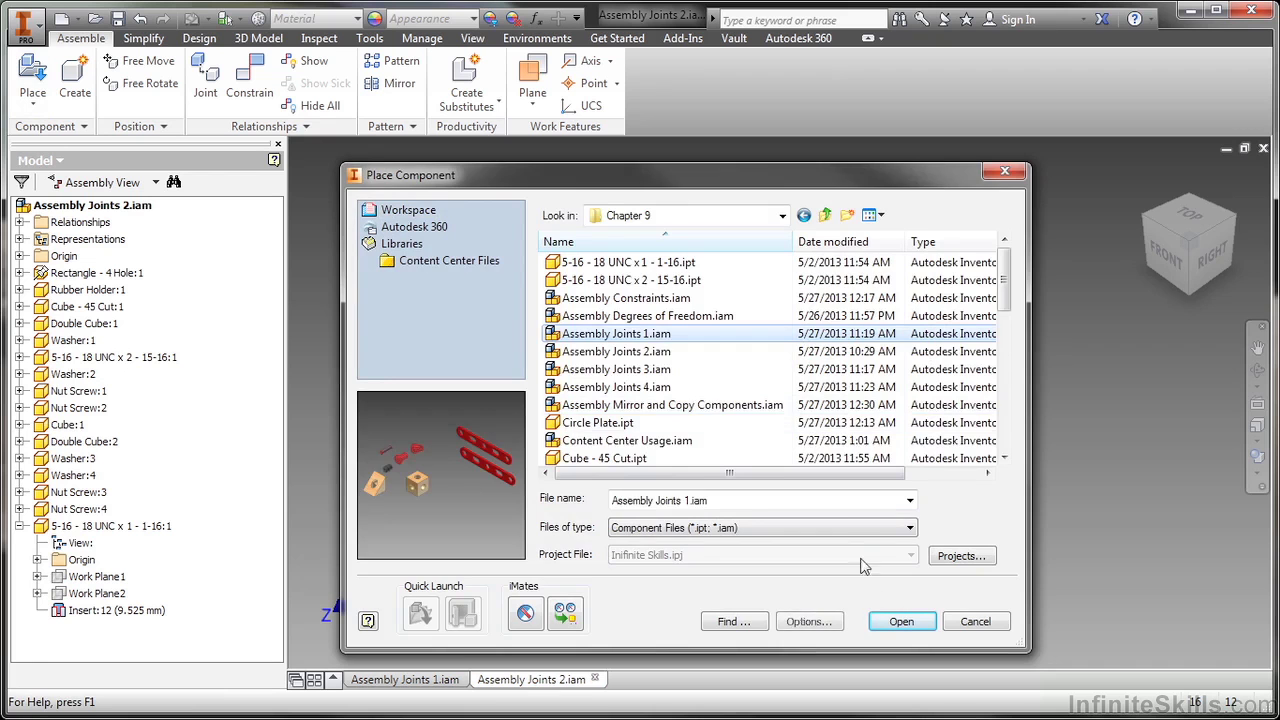
left_click(898, 622)
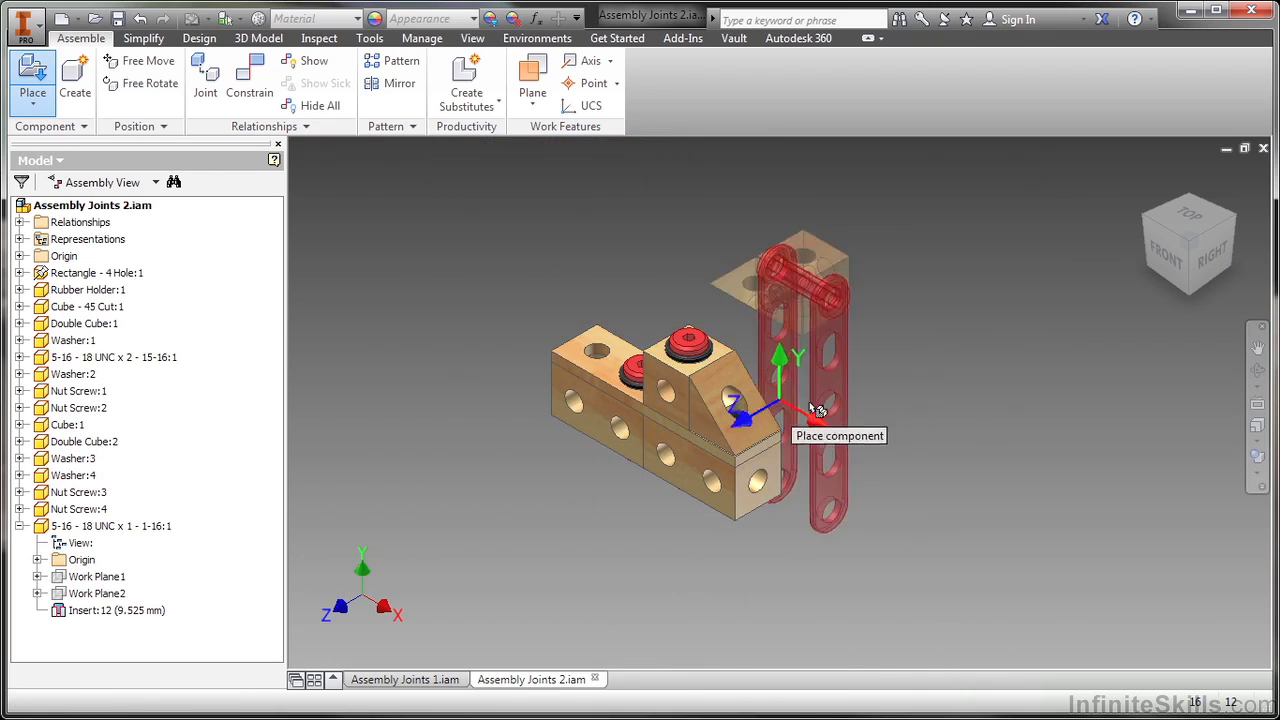
left_click(940, 410)
right_click(782, 494)
left_click(845, 494)
Join the placed subassembly's lower runner hole to the block's endmost side hole with a Rotational joint, connection and alignment inverted, gap 0.000 mm.
middle_click_drag(928, 410, 826, 465, "shift")
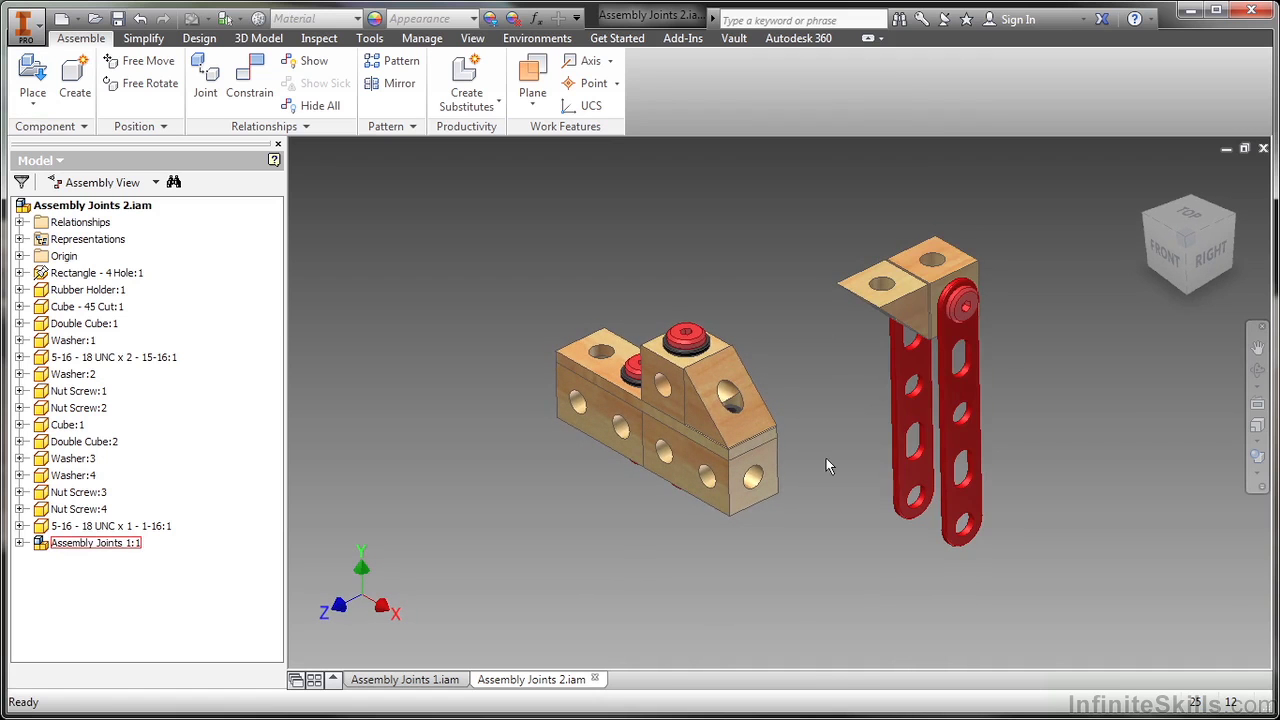
left_click(196, 88)
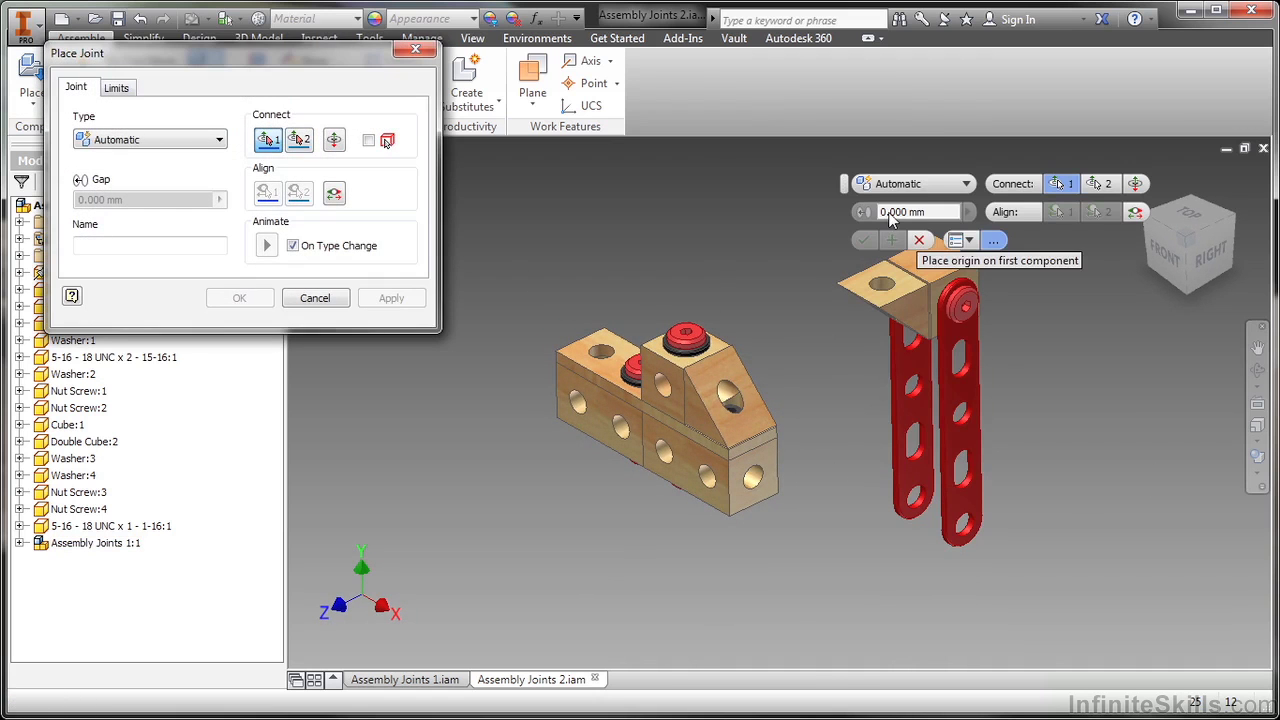
left_click(917, 495)
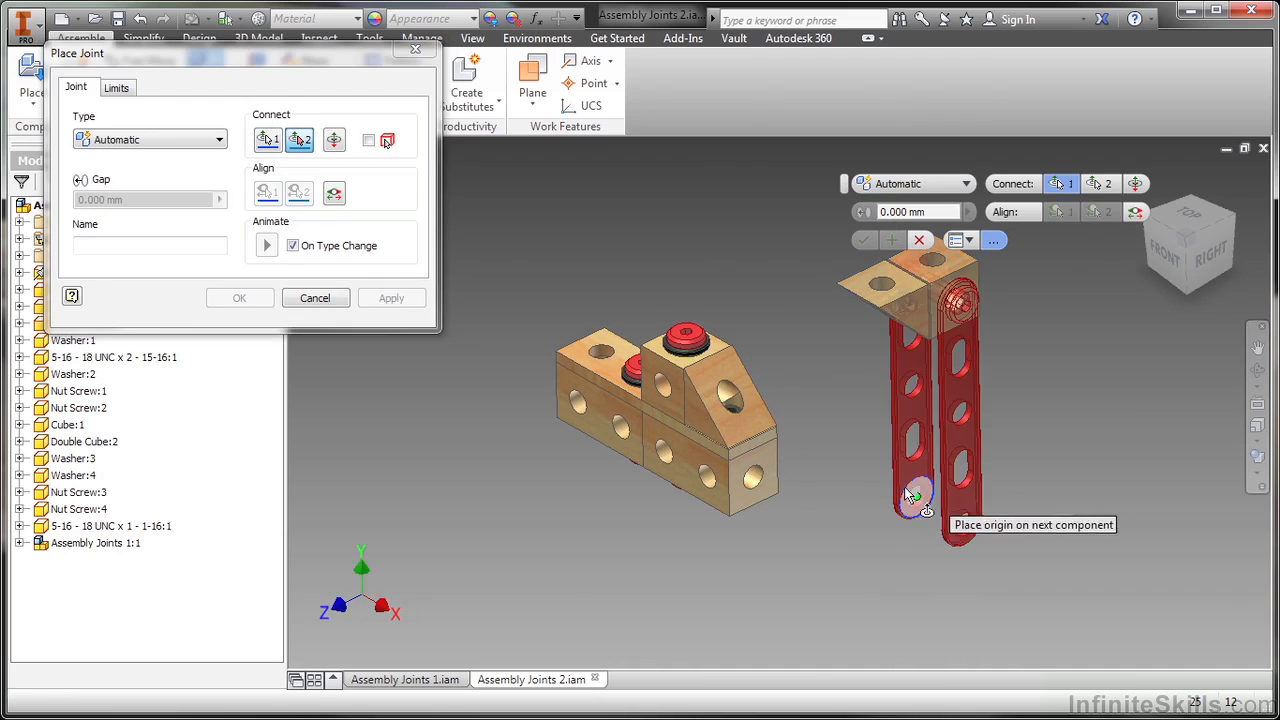
left_click(712, 490)
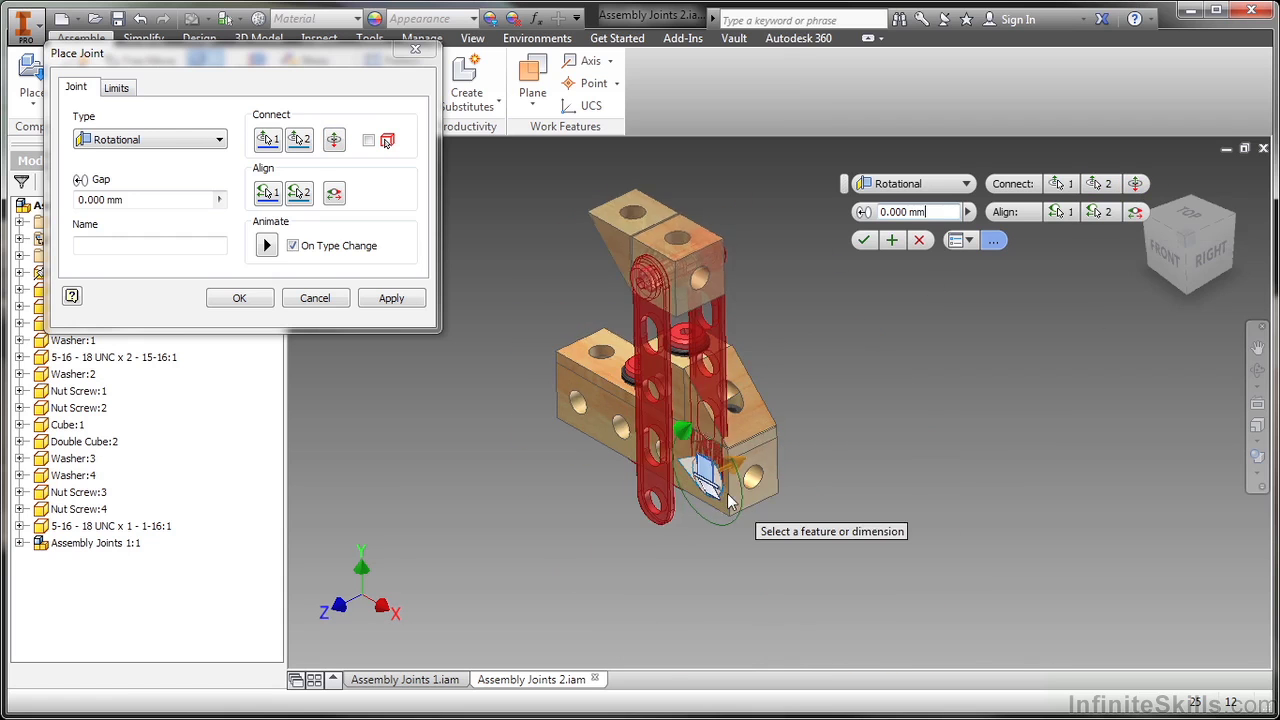
left_click(1135, 183)
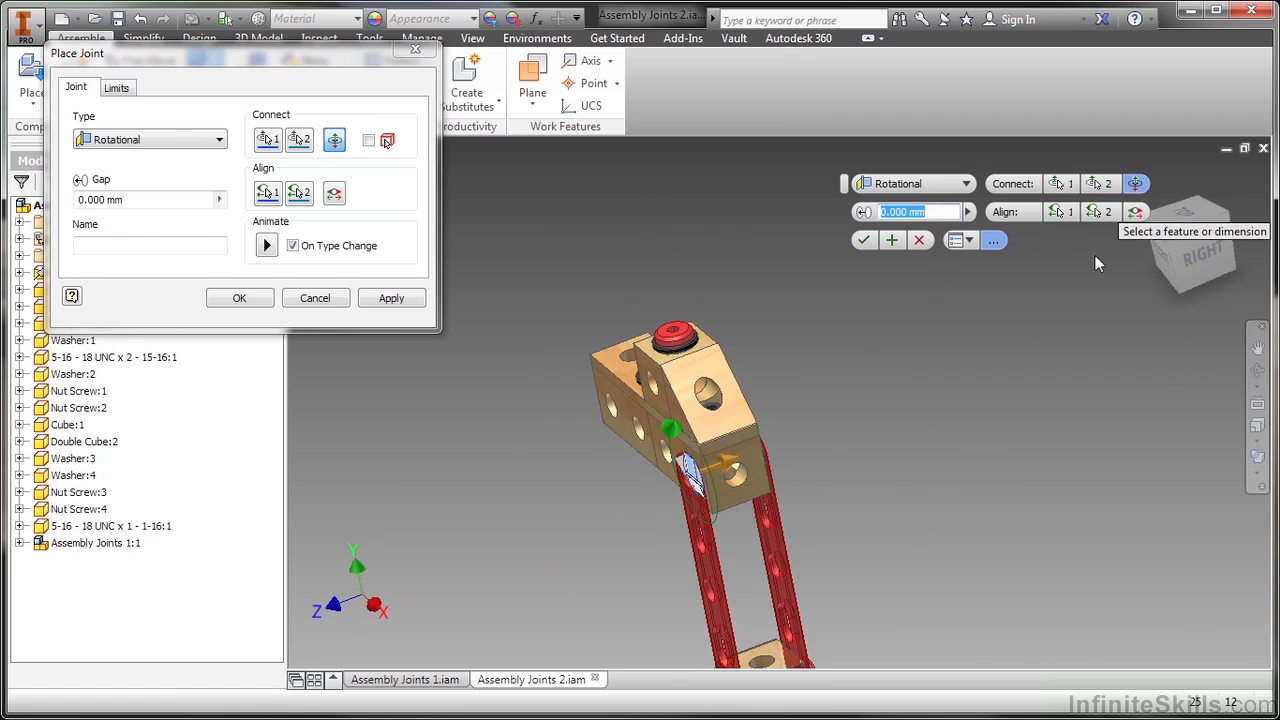
left_click(1136, 213)
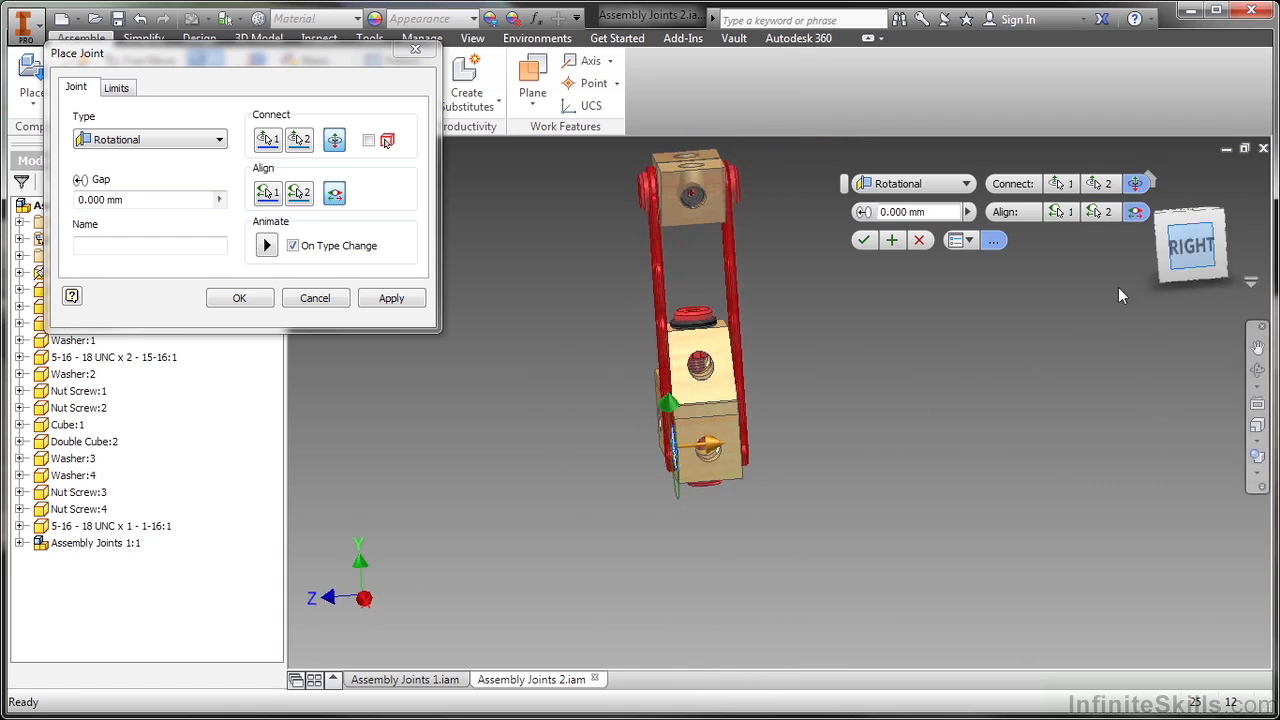
scroll(770, 517, "down", 5)
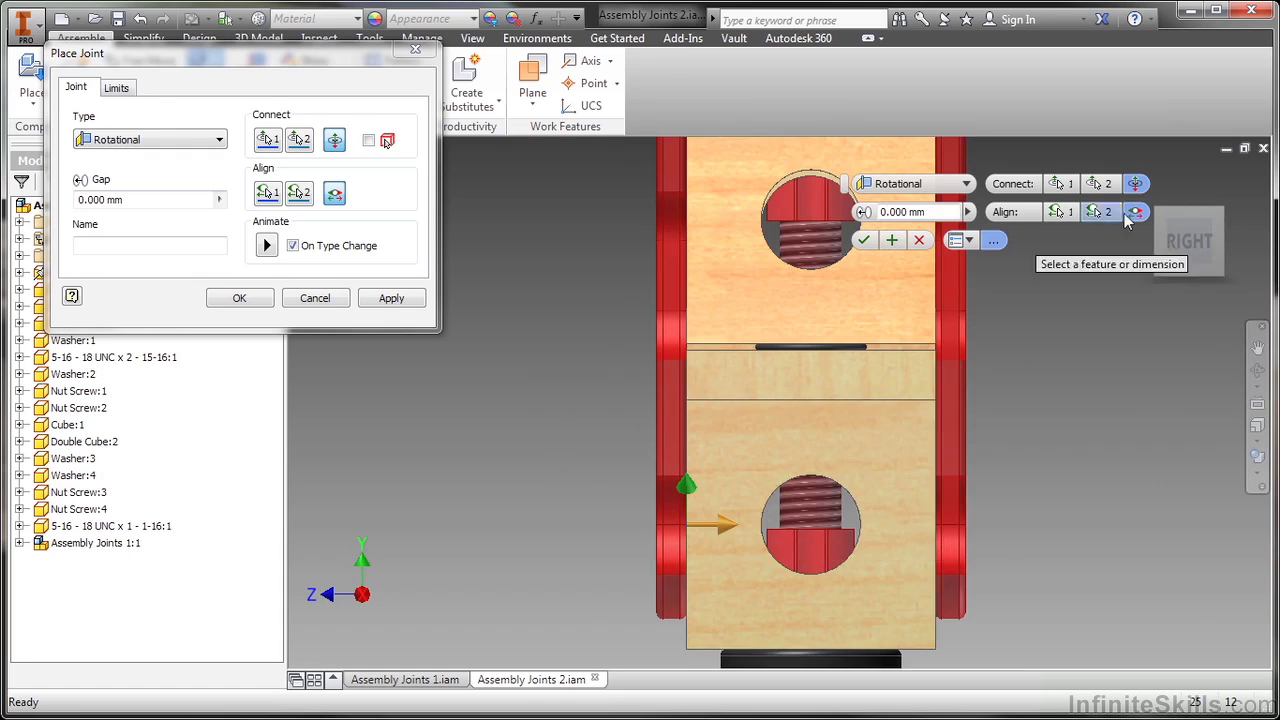
left_click(1165, 192)
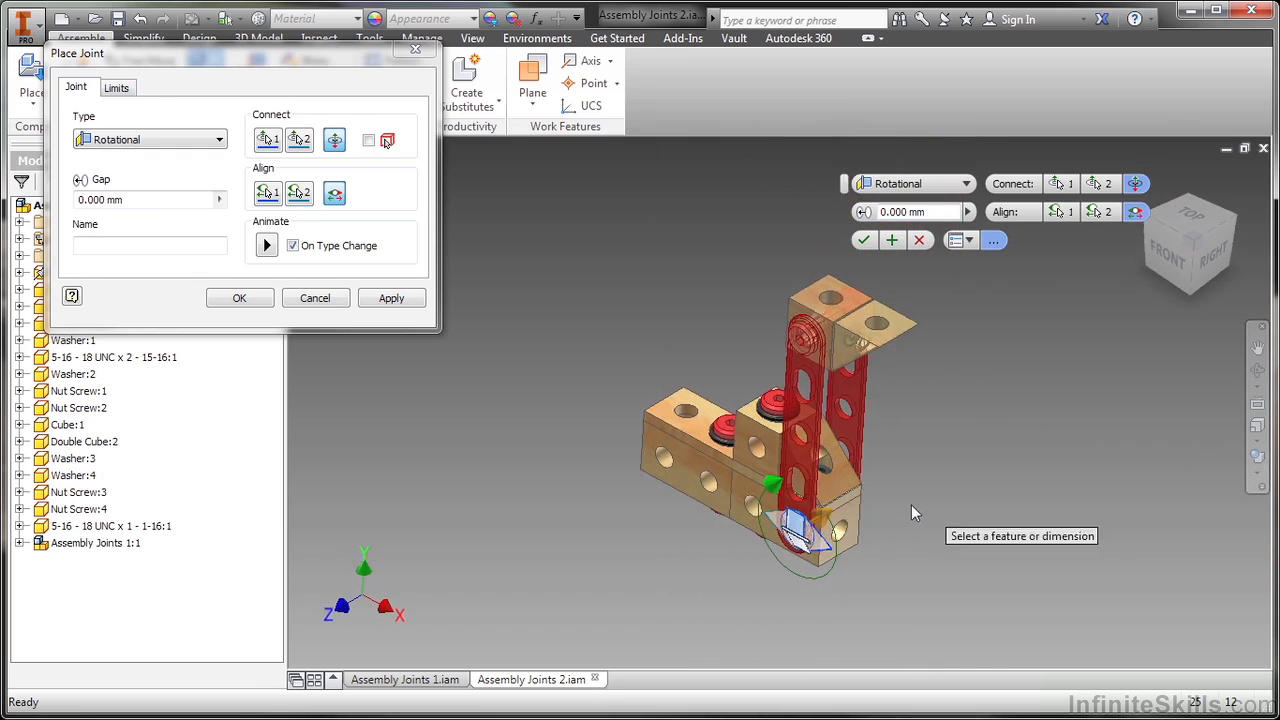
left_click(863, 240)
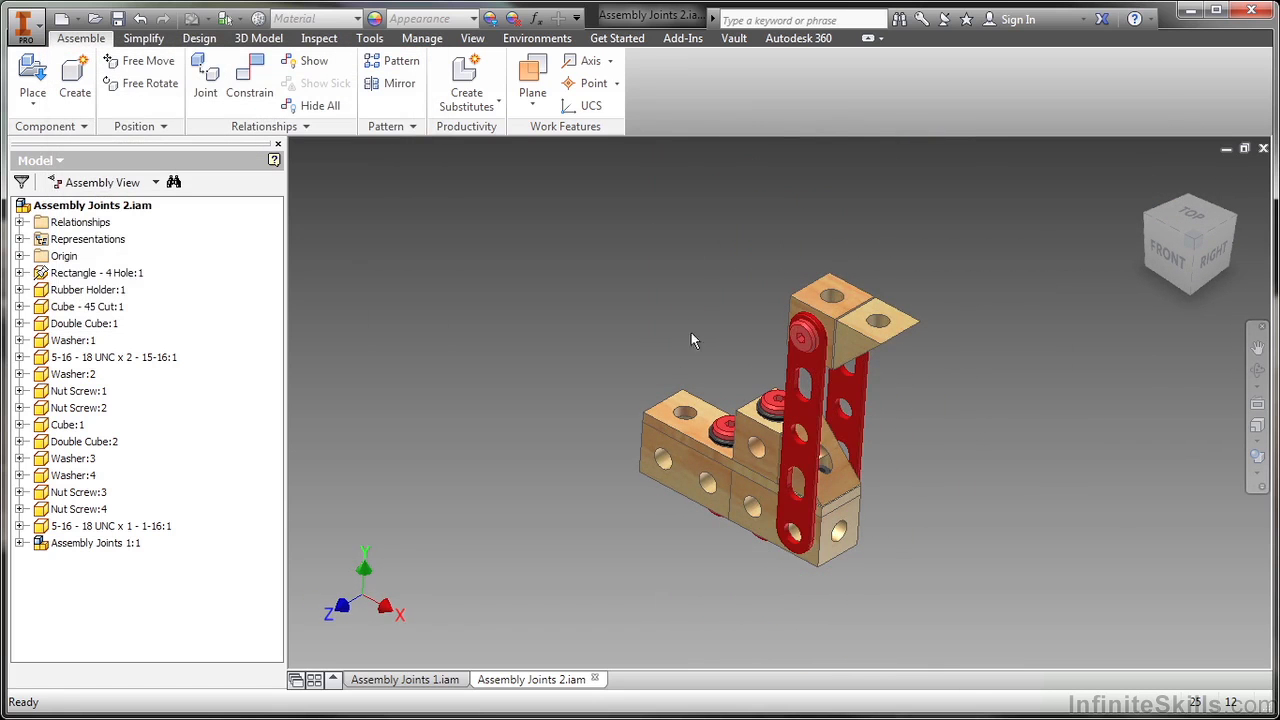
Swing Assembly Joints 1:1 down around its Rotational joint and make the subassembly flexible.
left_click_drag(865, 325, 975, 467)
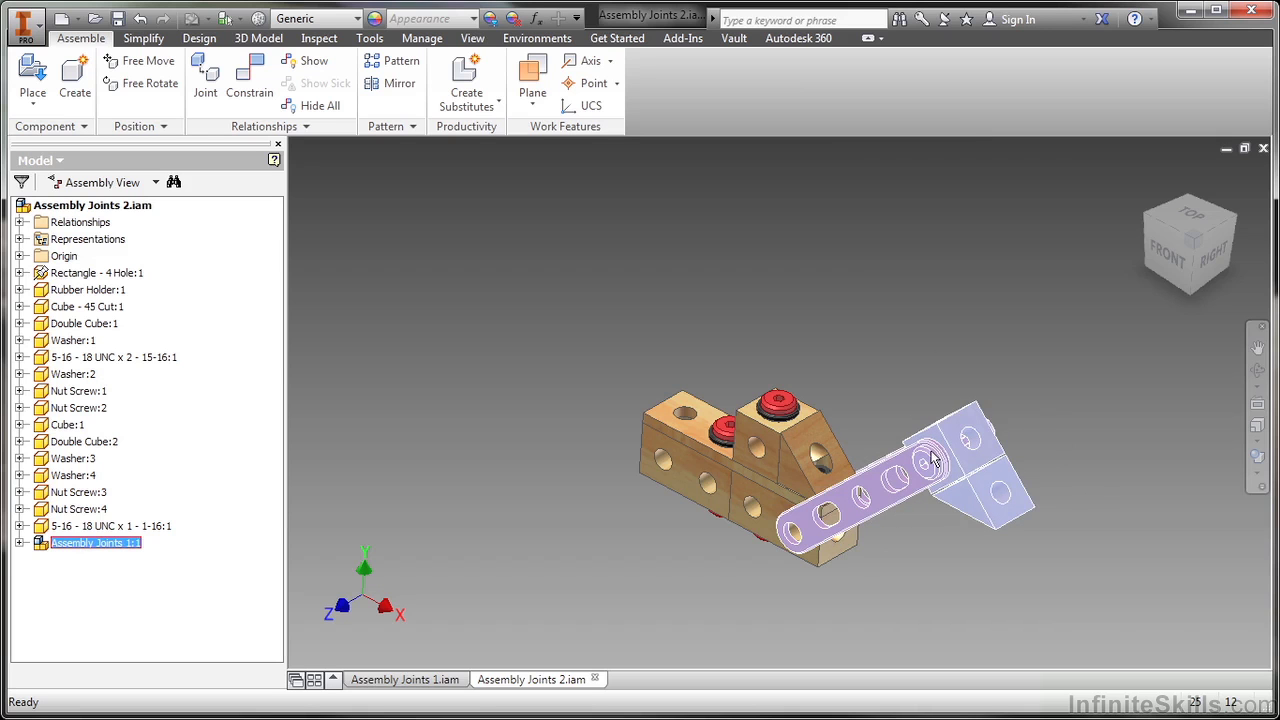
left_click(933, 460)
right_click(128, 551)
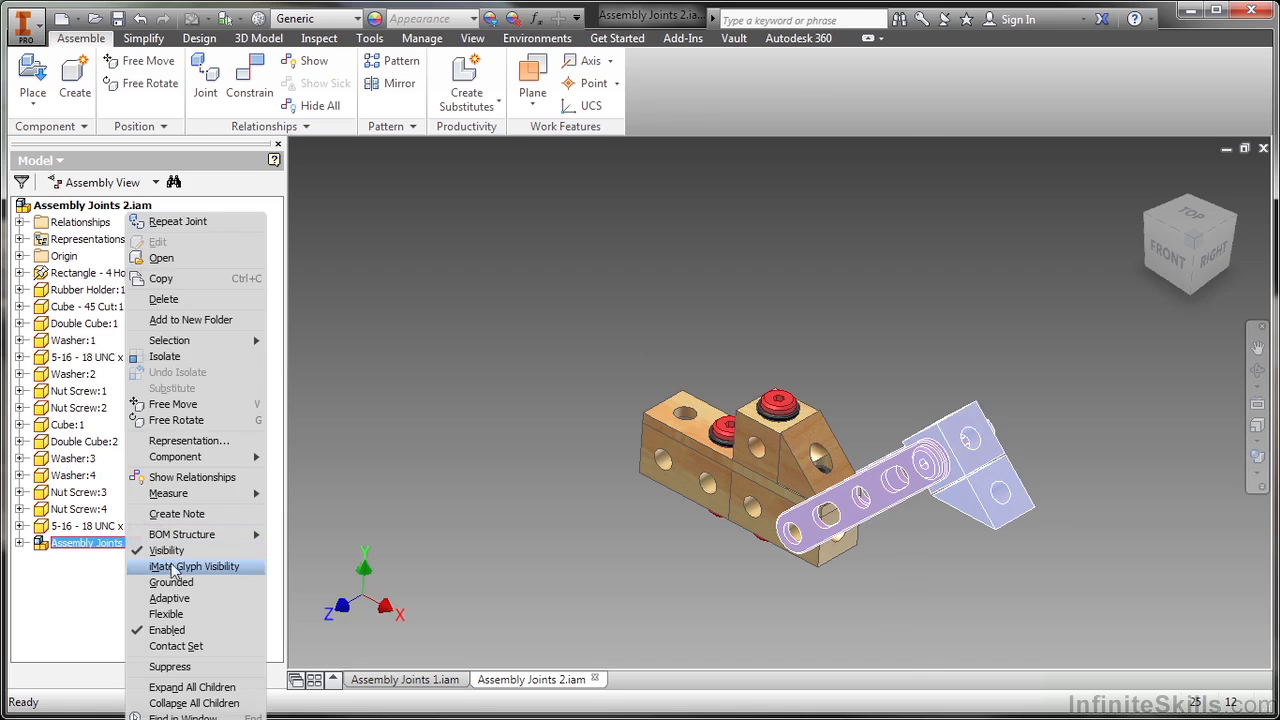
left_click(195, 619)
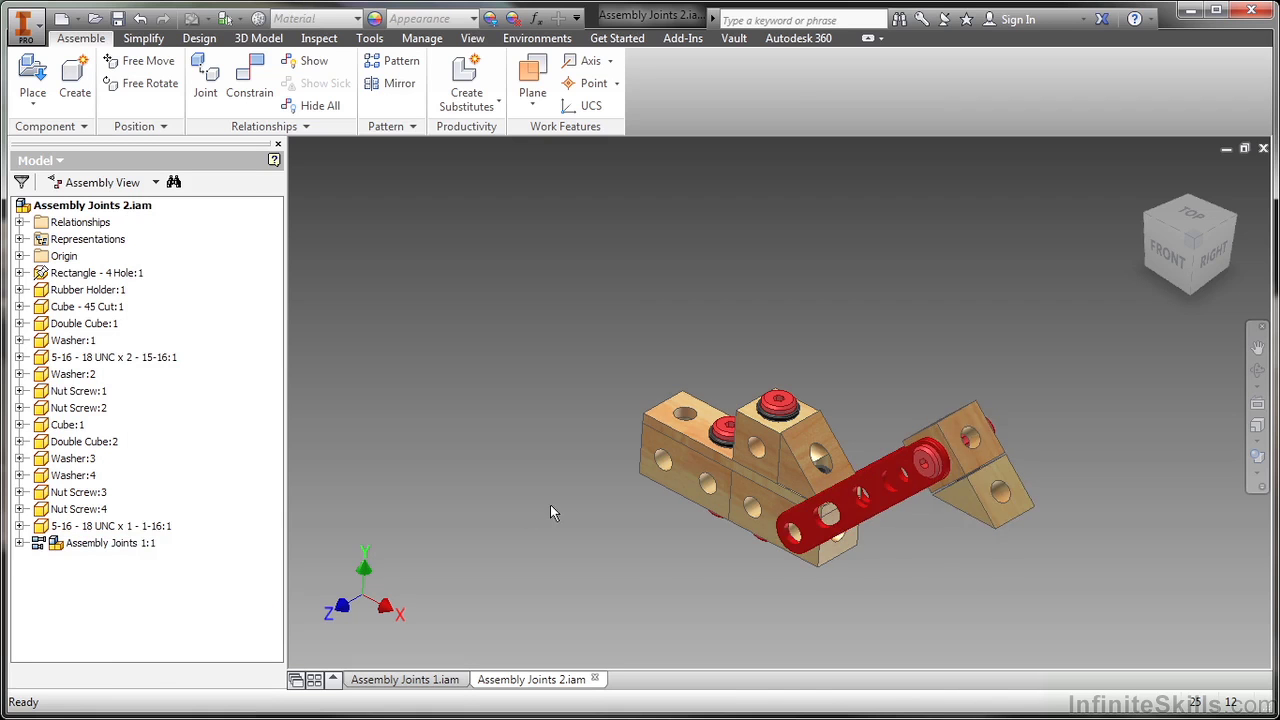
middle_click_drag(716, 560, 663, 503, "shift")
scroll(664, 504, "up", 1)
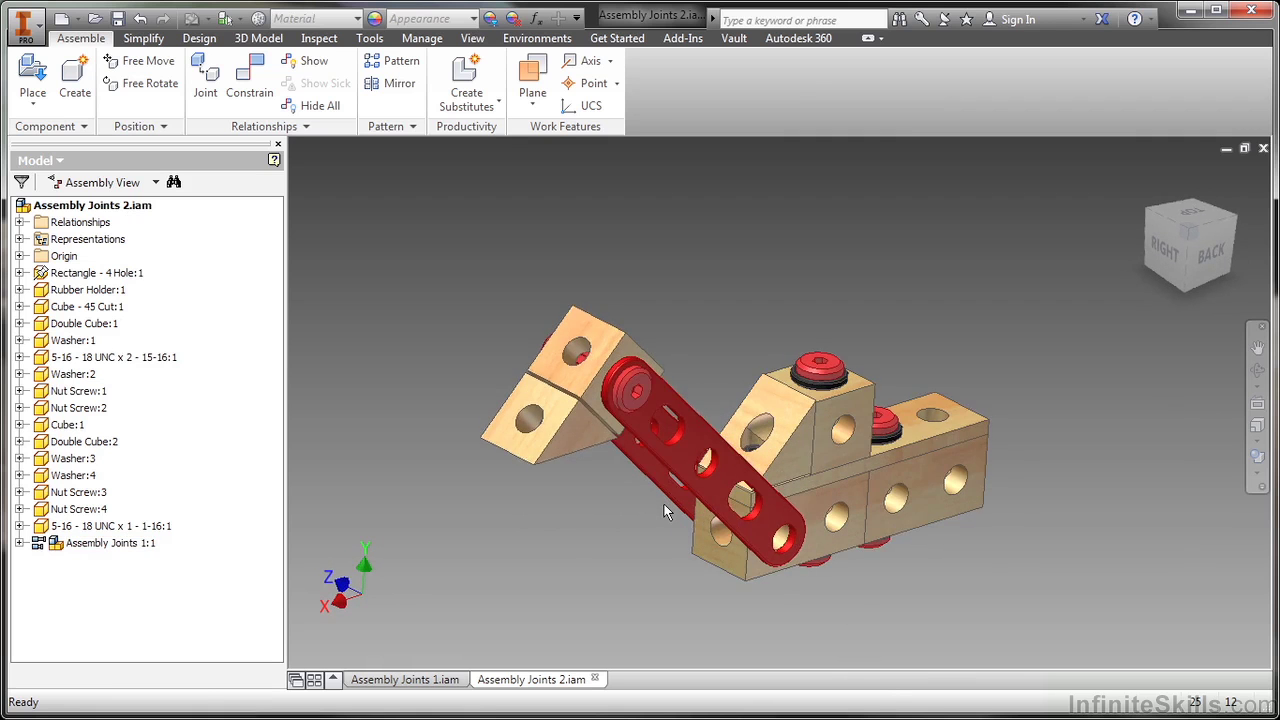
Swing the near slot runner of the flexible subassembly away from the far runner, leaving its free end below the block.
scroll(664, 504, "up", 1)
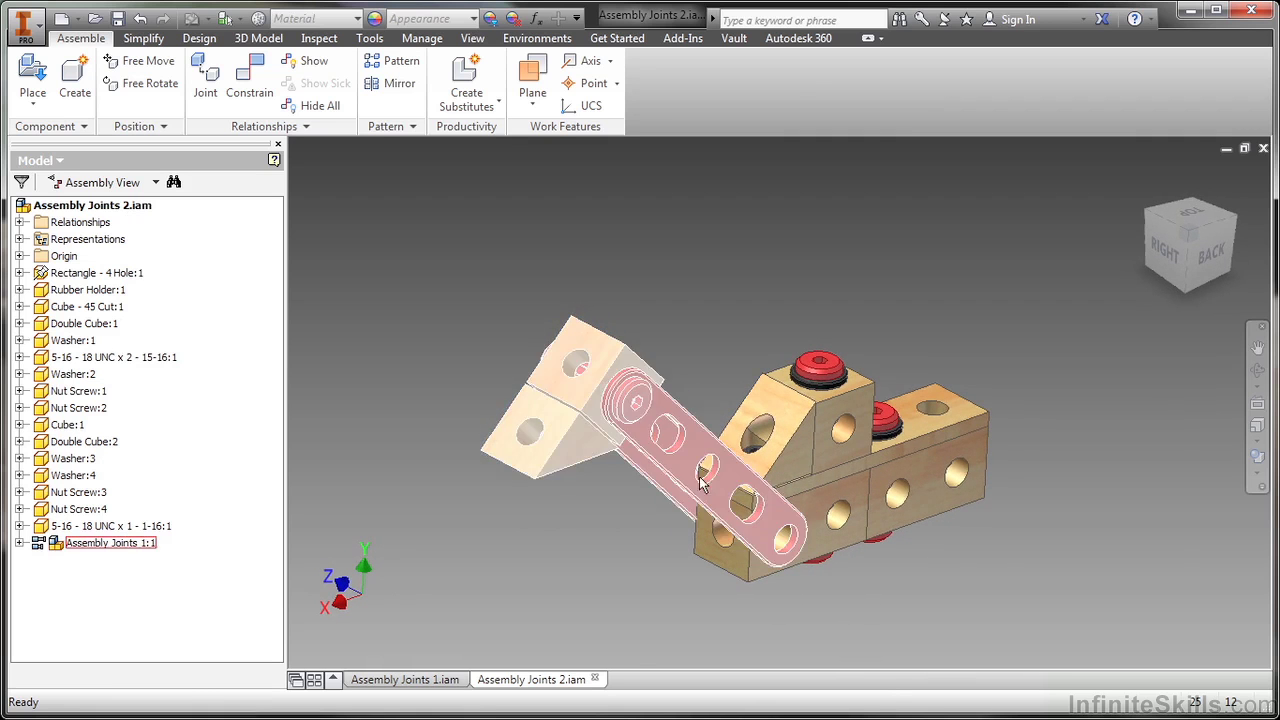
left_click(730, 490)
left_click_drag(730, 490, 518, 529)
left_click_drag(418, 558, 673, 580)
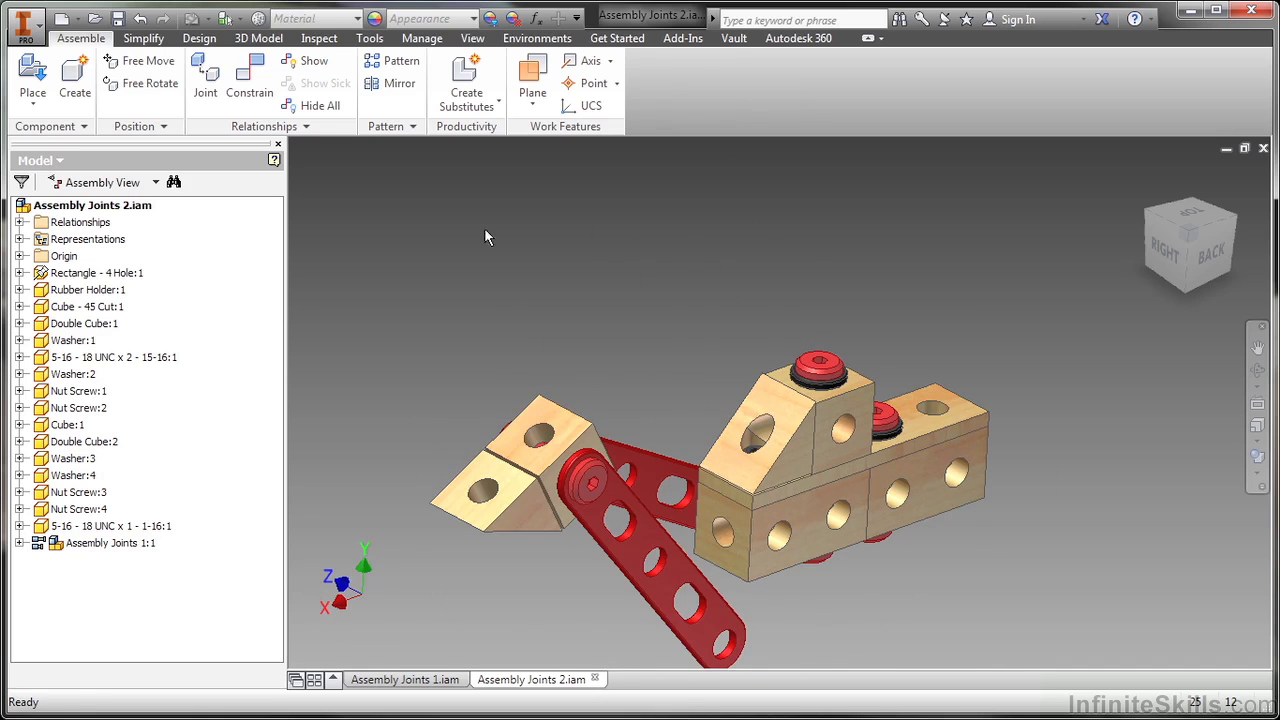
Join the near runner's free end hole to the block's endmost side hole with a Rotational joint, connection inverted, gap 0.000 mm, accepting the additional joint.
left_click(205, 78)
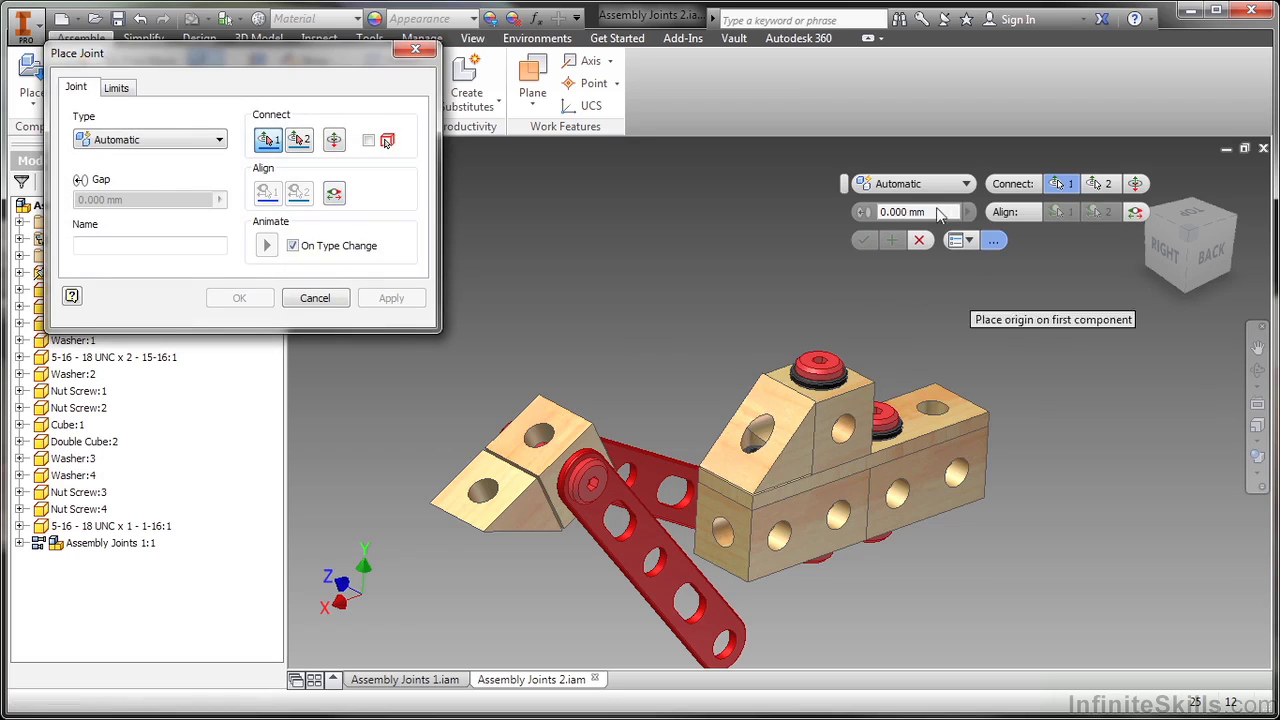
scroll(794, 560, "up", 4)
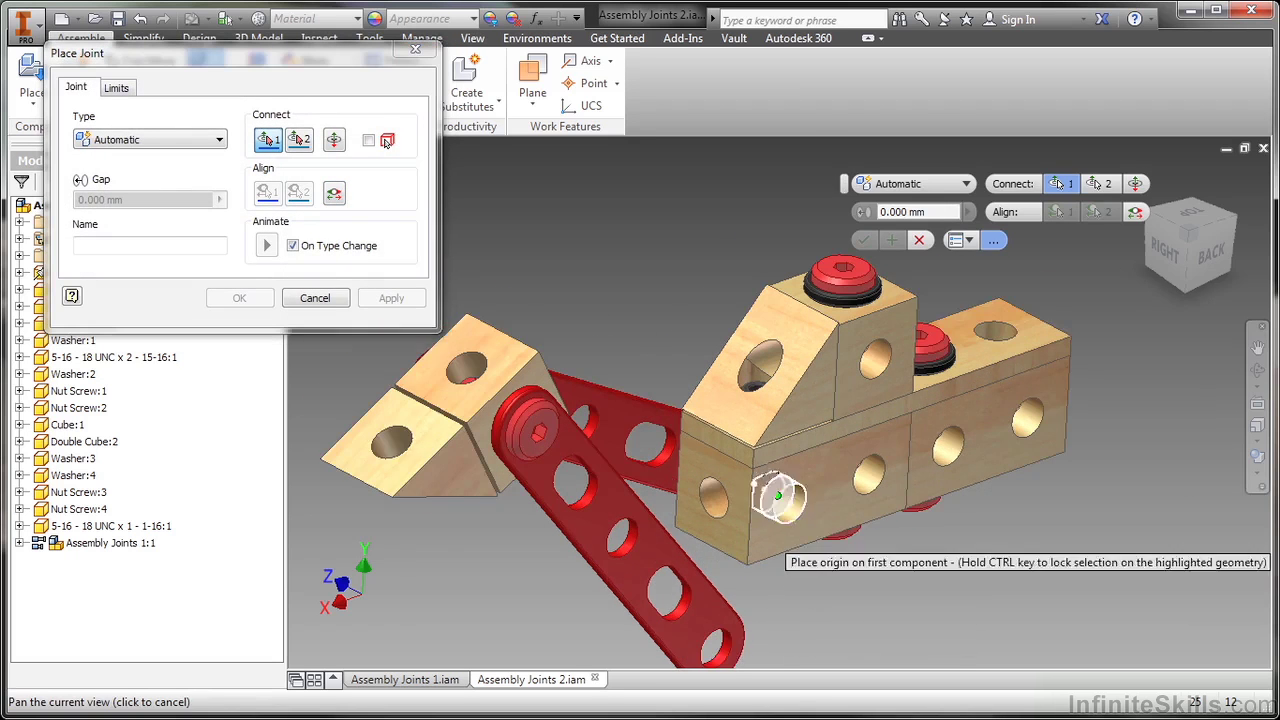
middle_click_drag(764, 563, 724, 488)
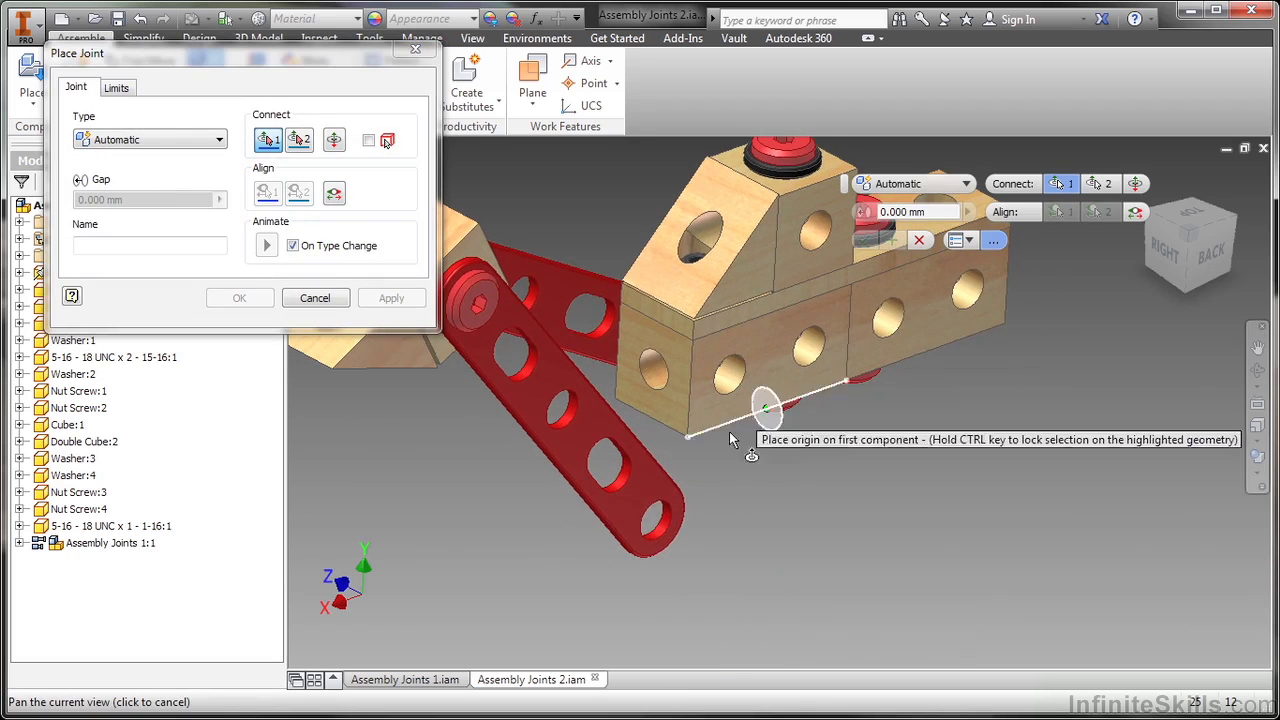
left_click(657, 520)
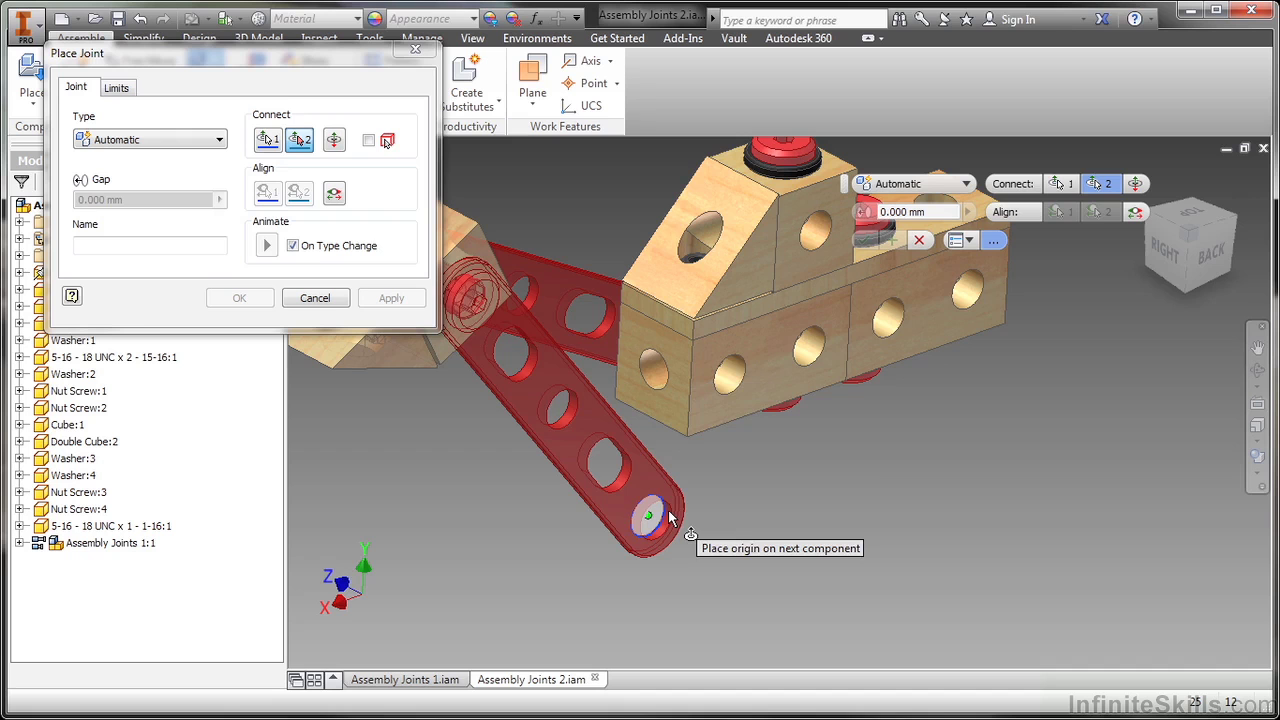
left_click(724, 394)
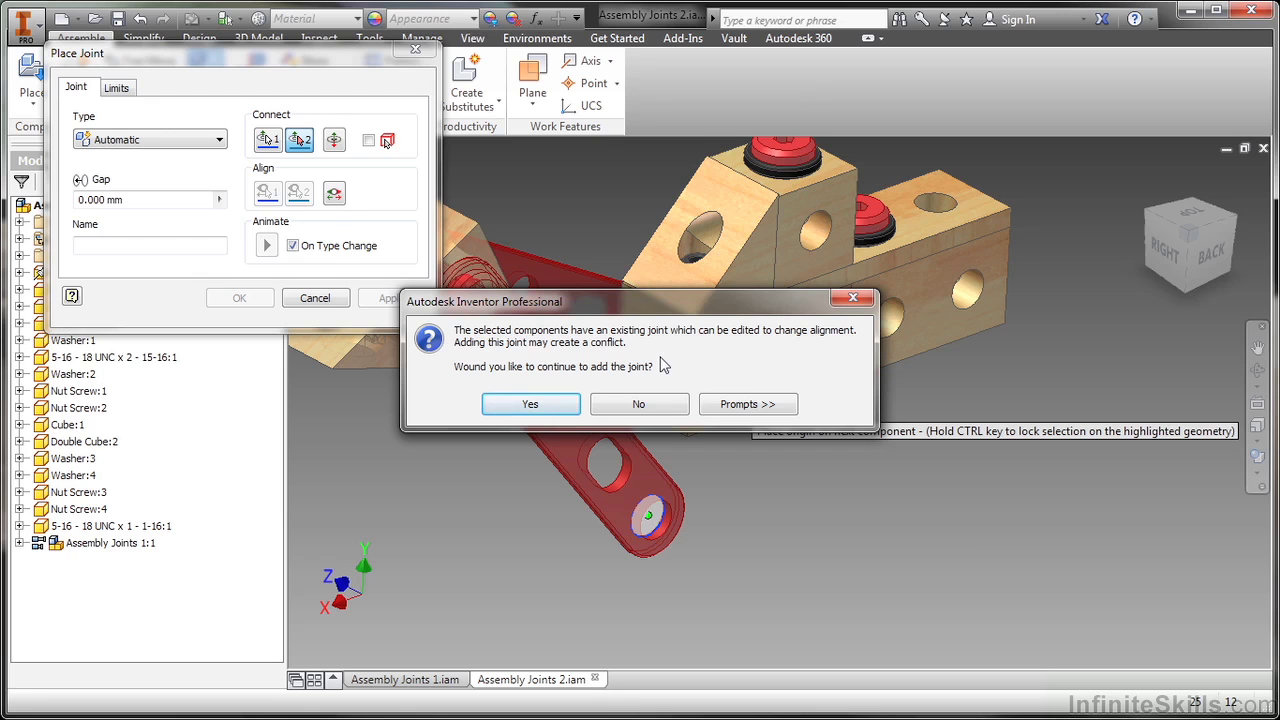
left_click(565, 405)
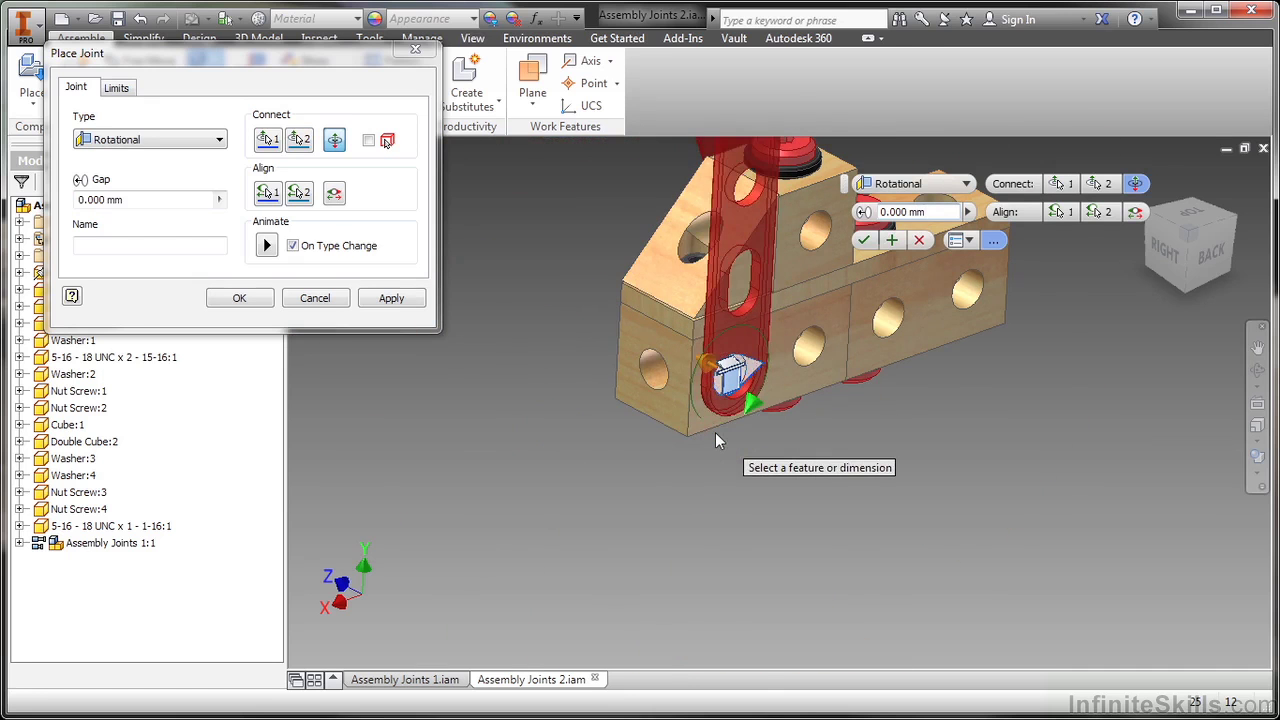
middle_click_drag(715, 440, 612, 310, "shift")
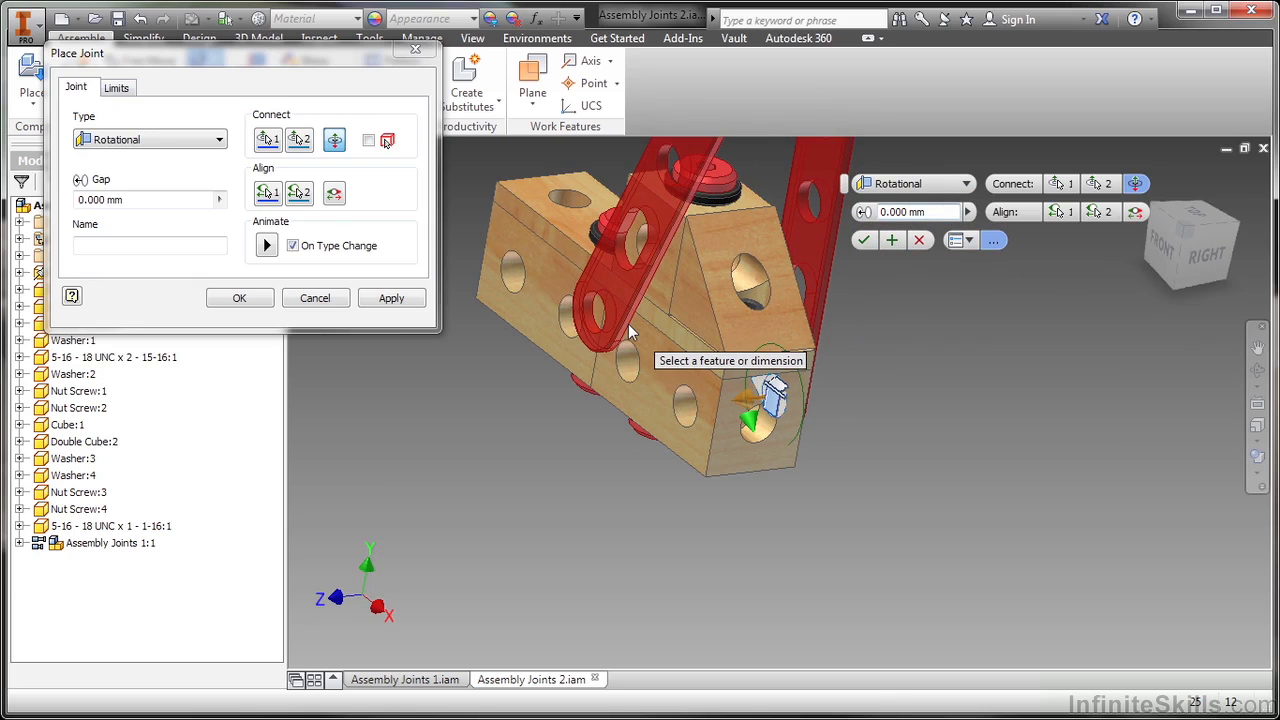
left_click(890, 240)
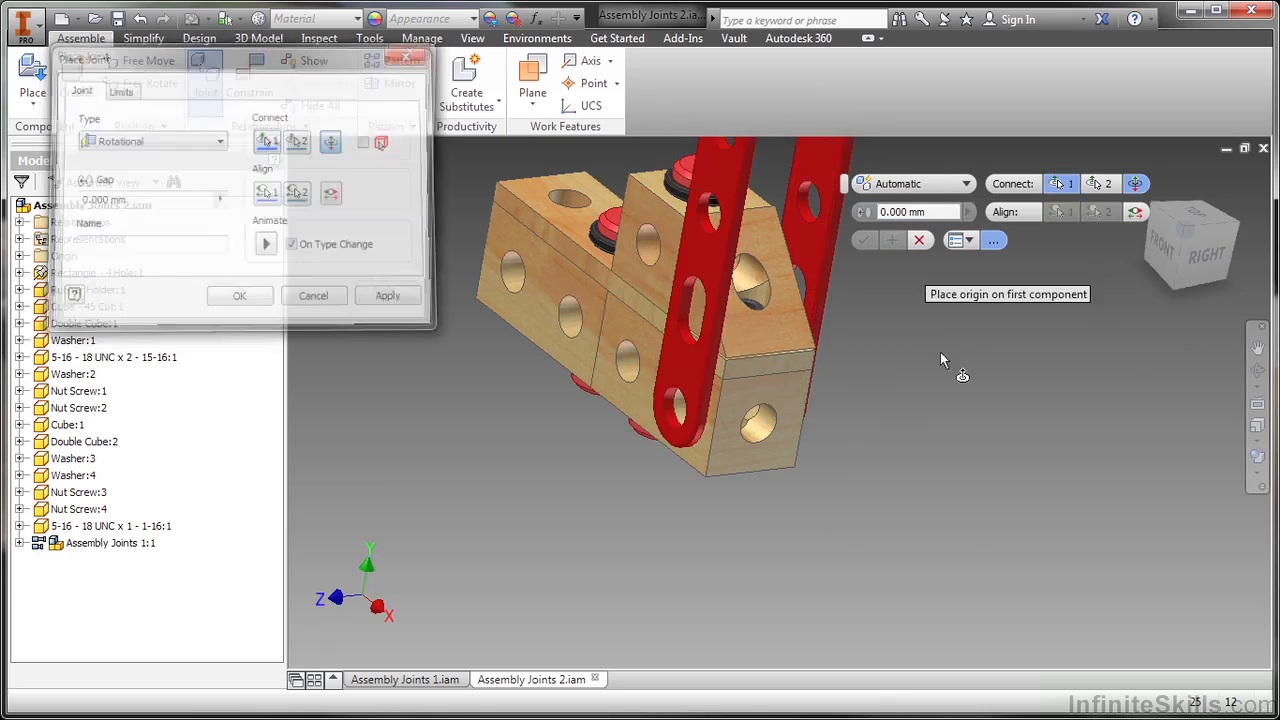
key("F5")
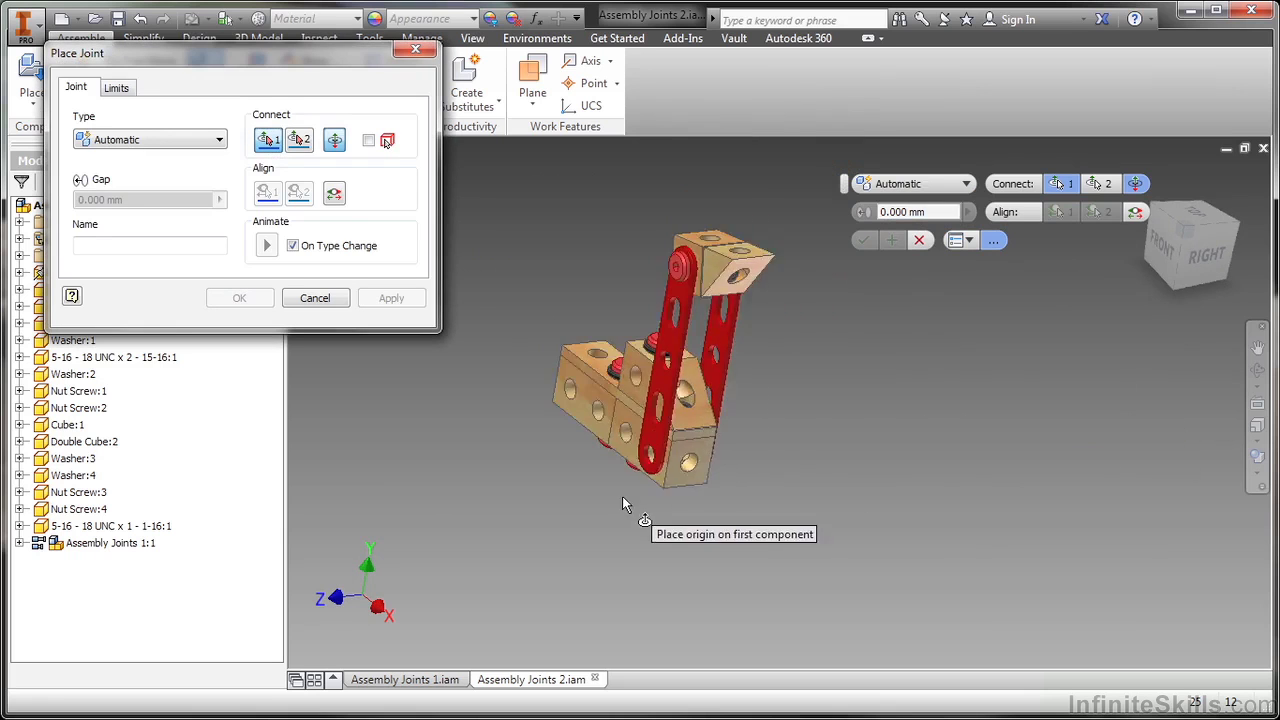
key("F5")
left_click(314, 298)
Swing the jointed runners and angled blocks of Assembly Joints 1:1 down in front of the block assembly.
left_click_drag(660, 300, 602, 463)
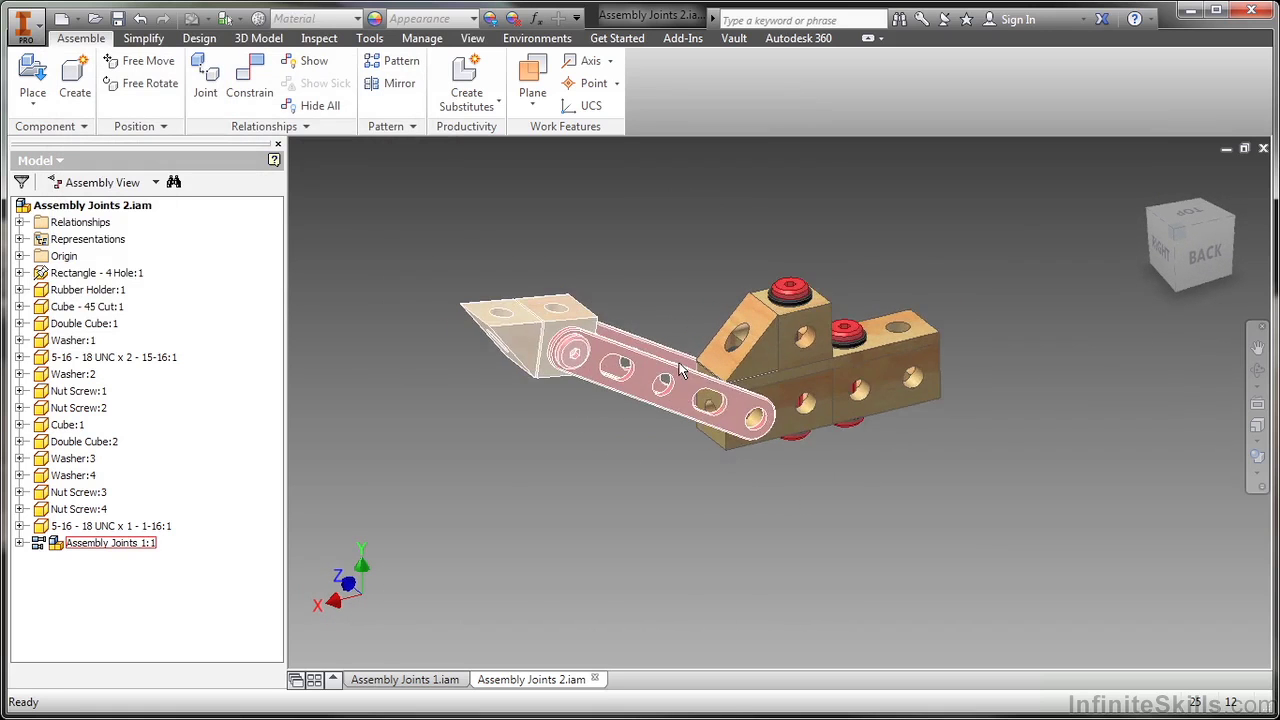
key("F5")
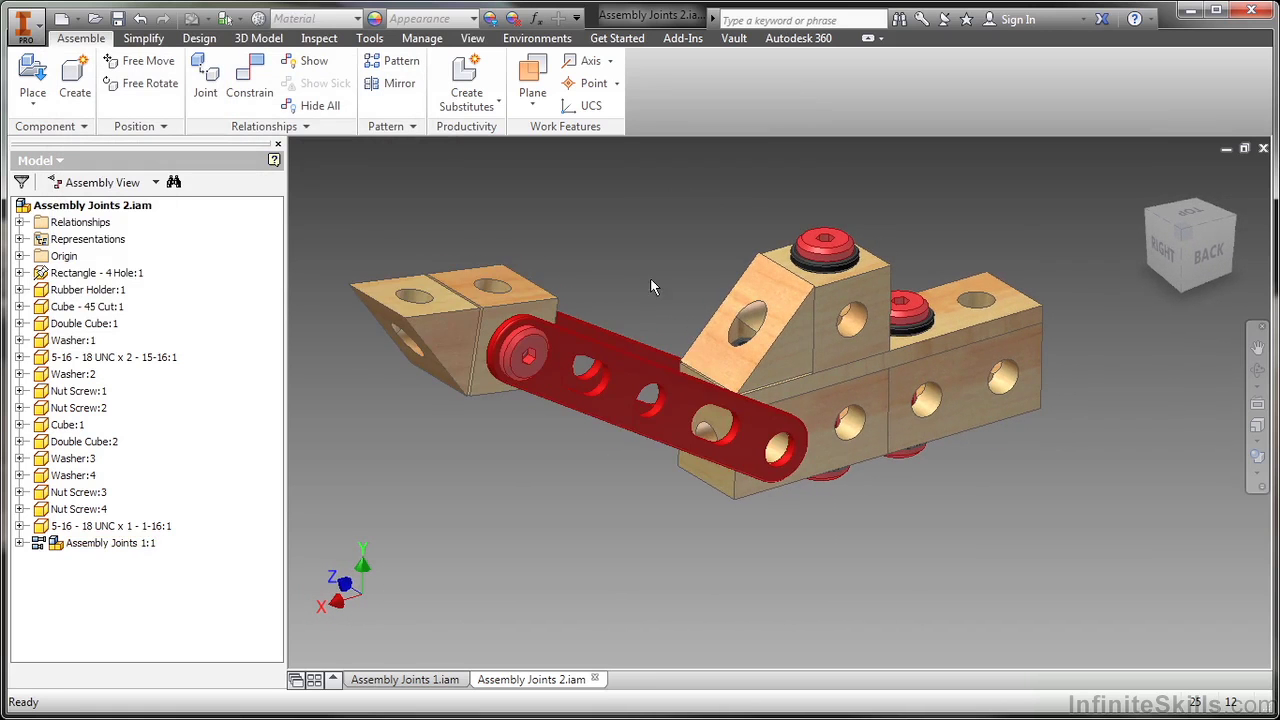
left_click_drag(530, 312, 510, 368)
left_click(546, 282)
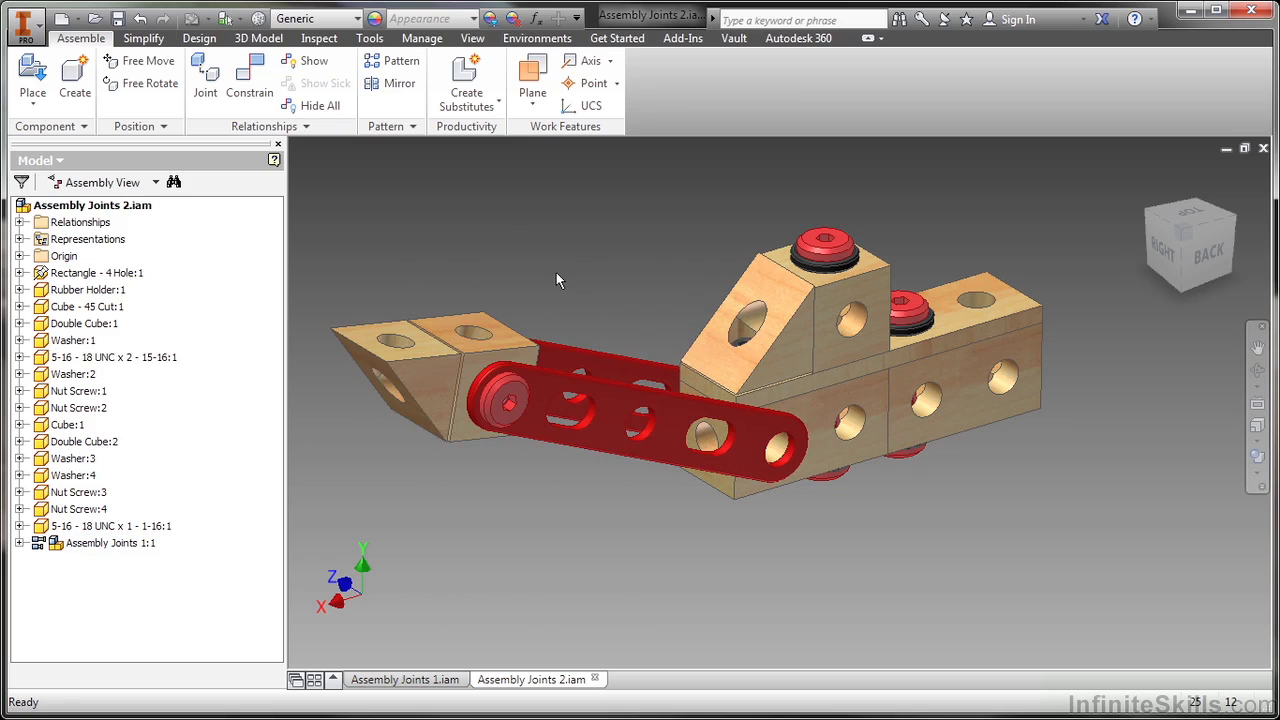